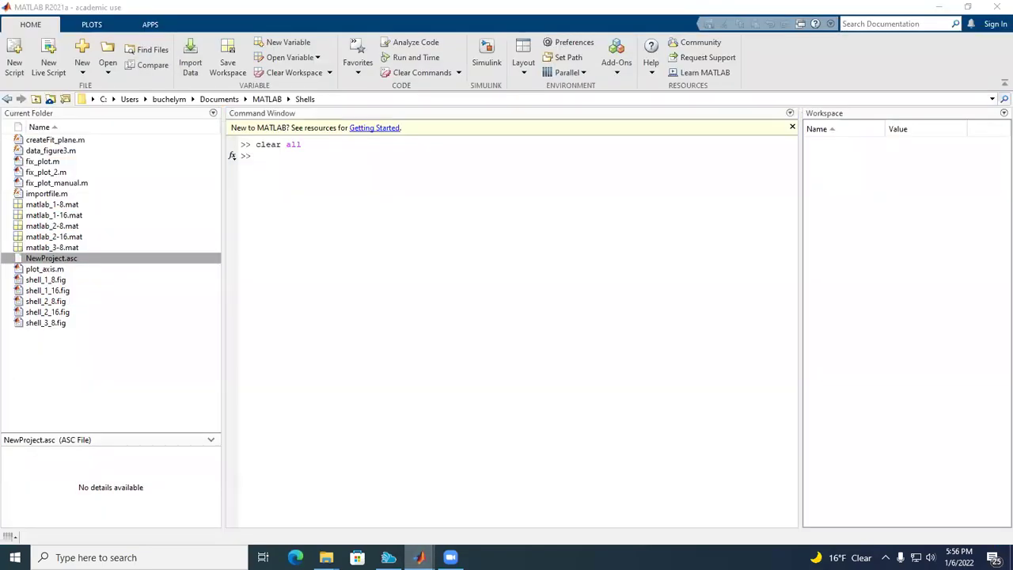
Close the docked figures Figure 4, Figure 10 and Figure 2.
{"action": "mouse_move", "coordinate": [420, 558]}
{"action": "left_click", "coordinate": [392, 475]}
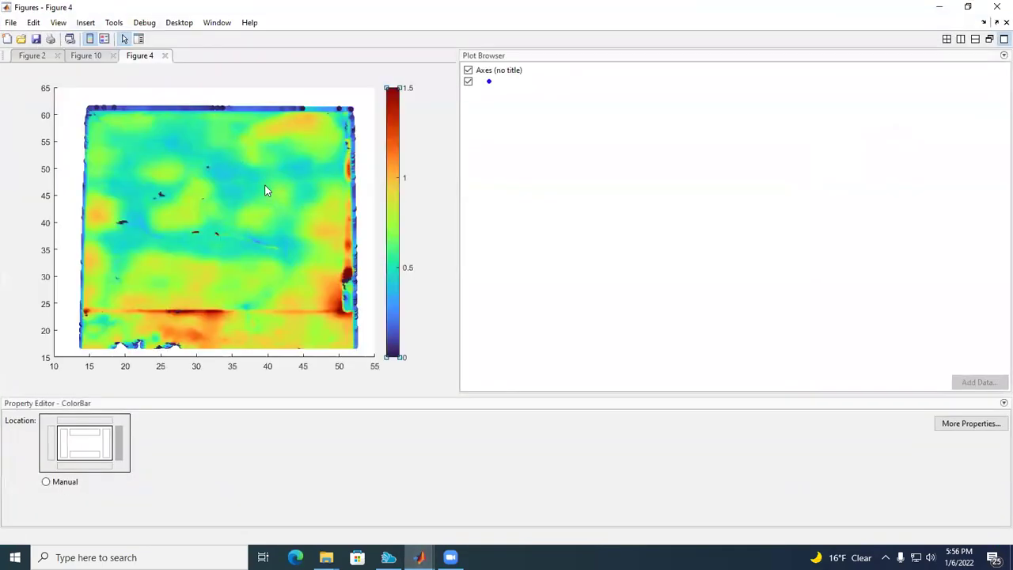
{"action": "left_click", "coordinate": [165, 56]}
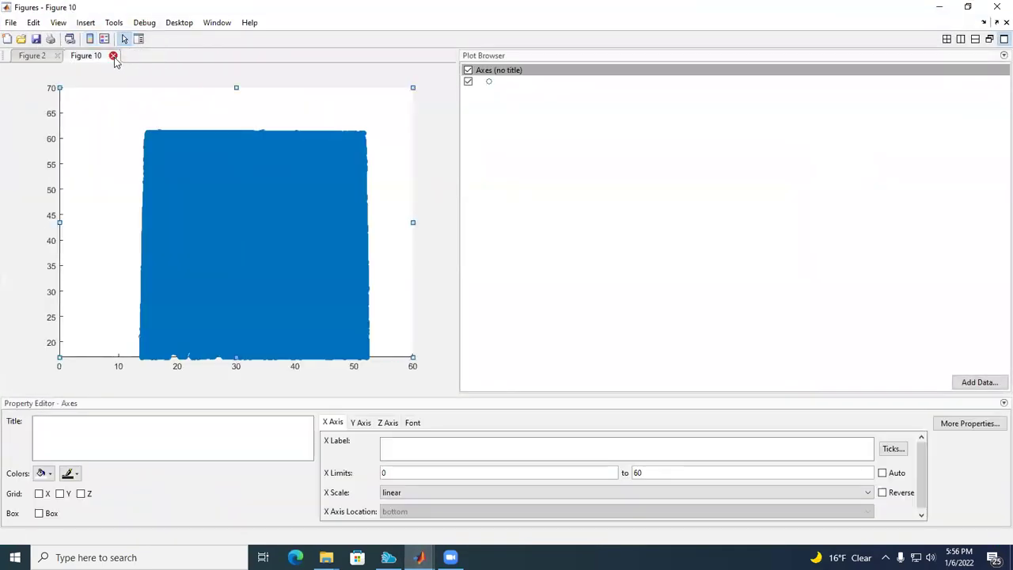
{"action": "left_click", "coordinate": [113, 57]}
{"action": "left_click", "coordinate": [59, 57]}
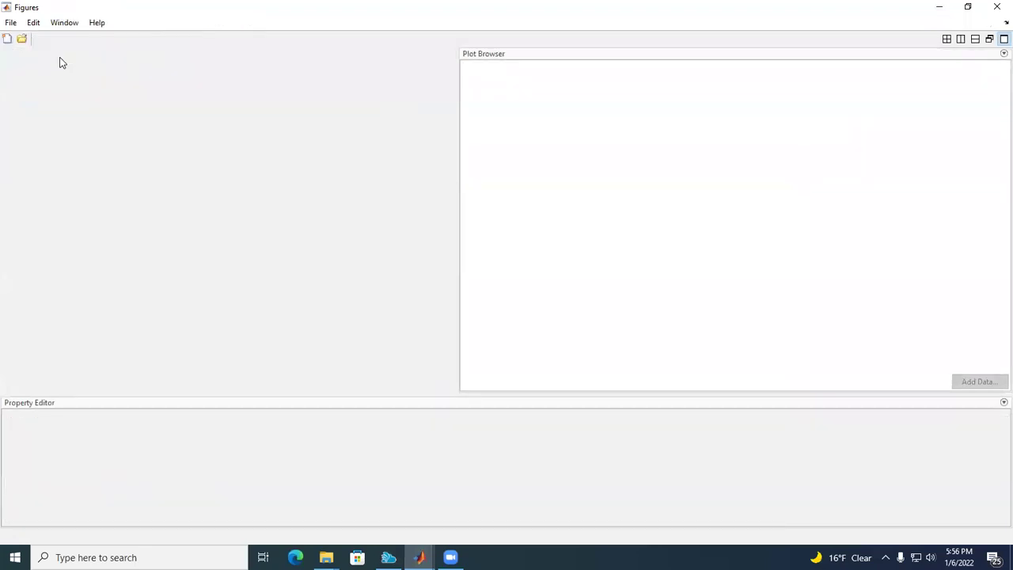
Close the leftover Figure 1, Figure 3 and Import windows, and return to the main MATLAB window.
{"action": "mouse_move", "coordinate": [420, 558]}
{"action": "left_click", "coordinate": [606, 486]}
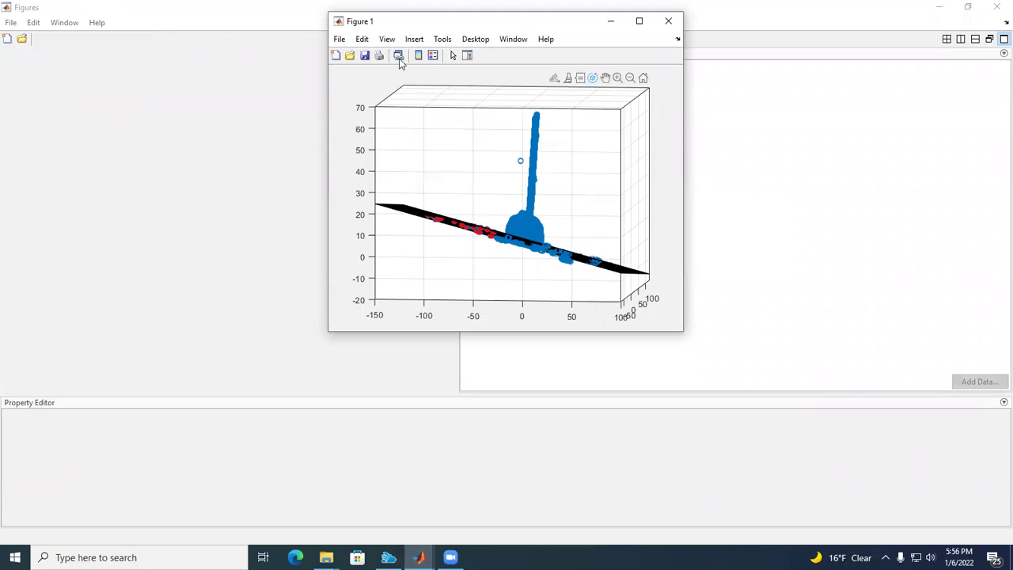
{"action": "left_click", "coordinate": [335, 57]}
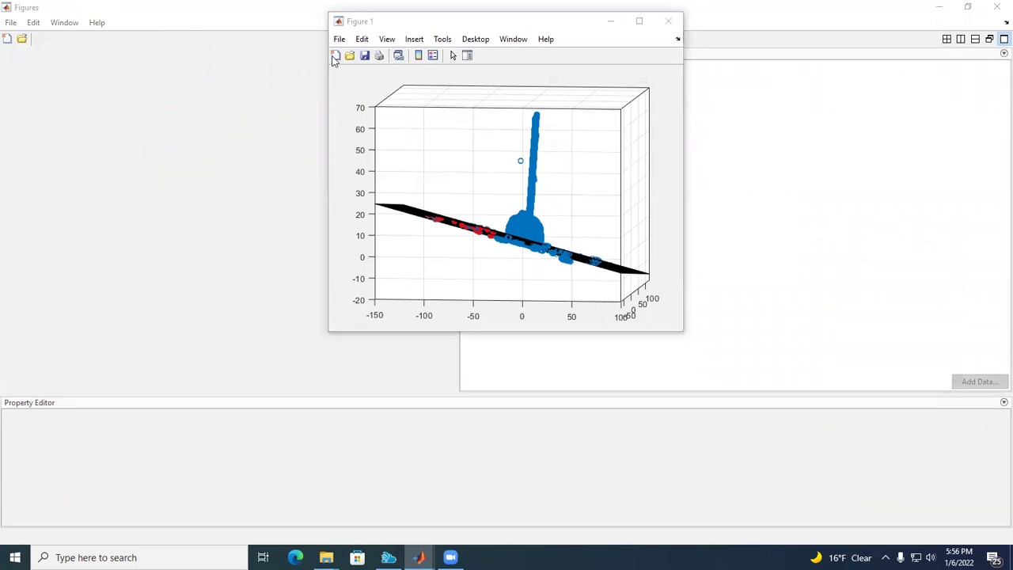
{"action": "mouse_move", "coordinate": [436, 554]}
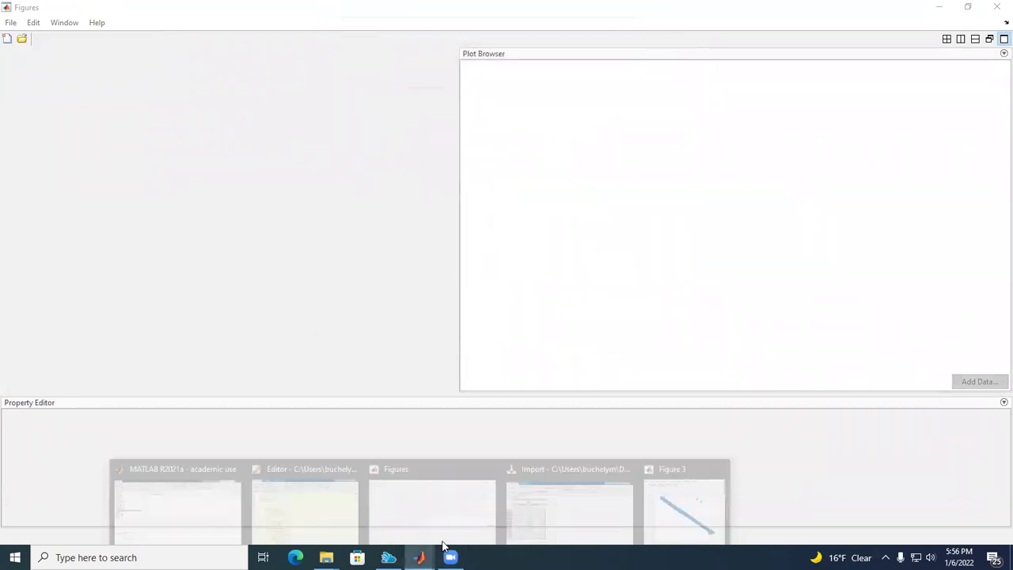
{"action": "left_click", "coordinate": [718, 464]}
{"action": "left_click", "coordinate": [673, 462]}
{"action": "left_click", "coordinate": [336, 484]}
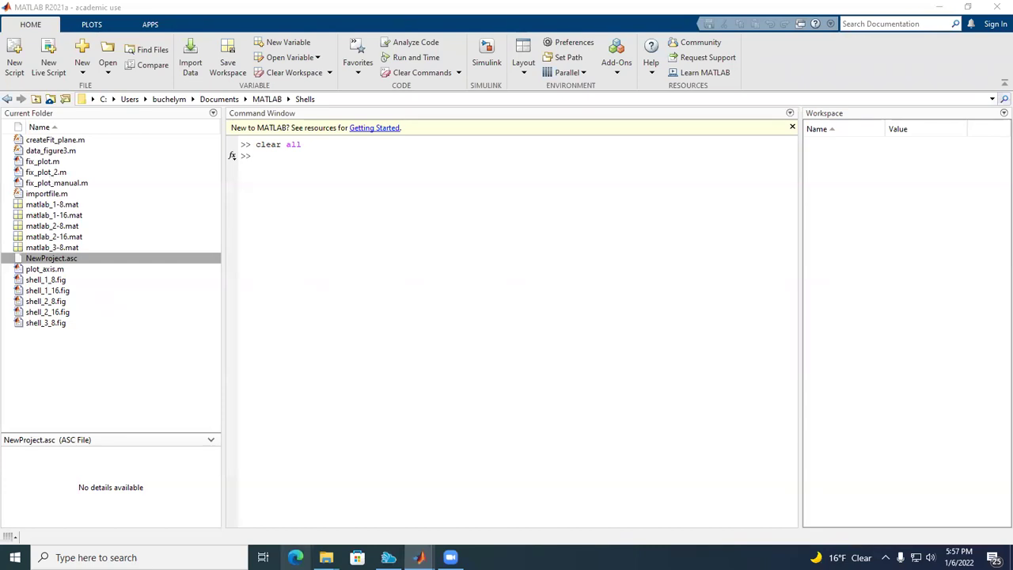
Switch to File Explorer and open the Results folder of scan 3-16 under "12--14--21 heat scanned shells".
{"action": "mouse_move", "coordinate": [326, 557]}
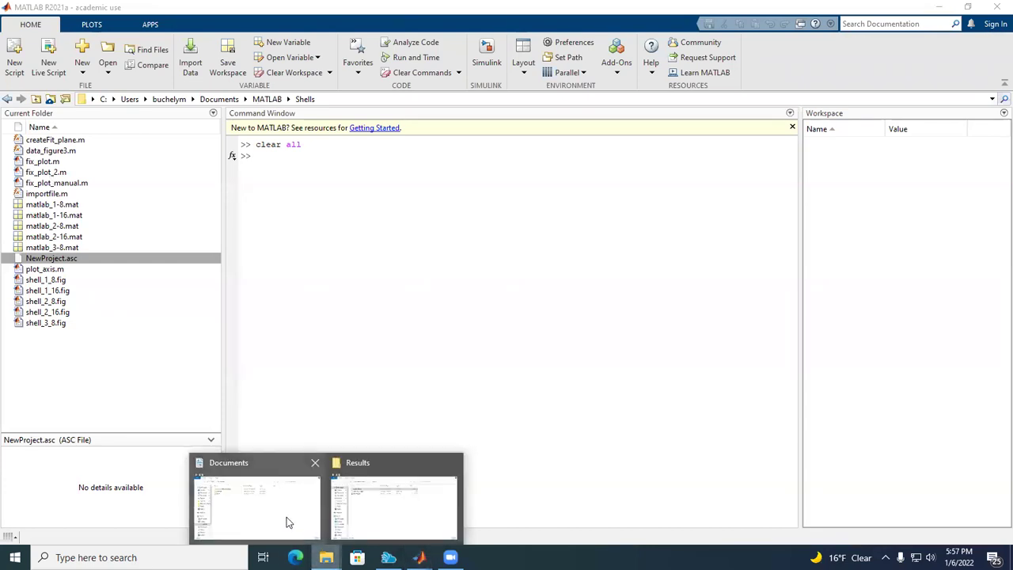
{"action": "left_click", "coordinate": [369, 504]}
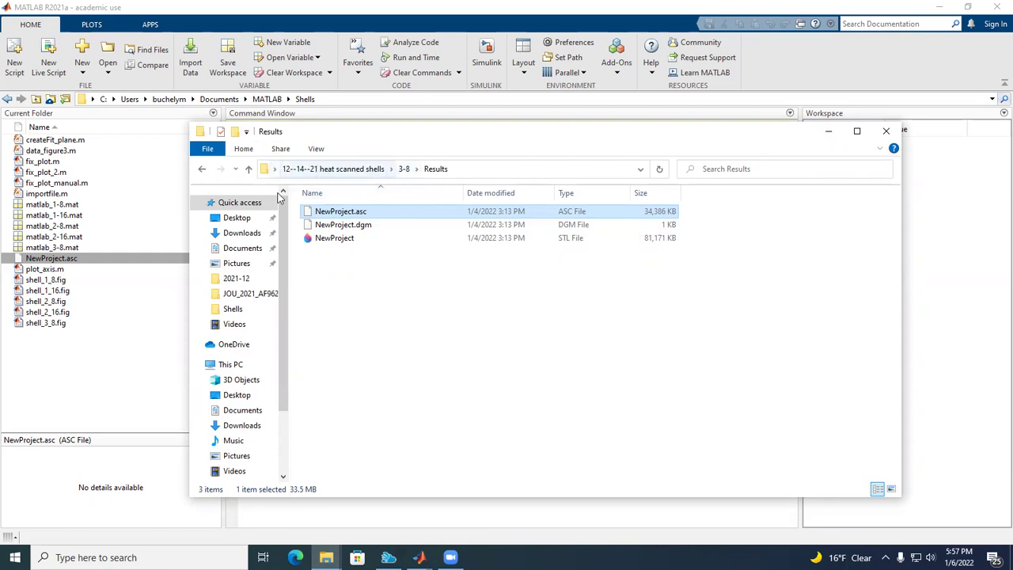
{"action": "left_click", "coordinate": [404, 170]}
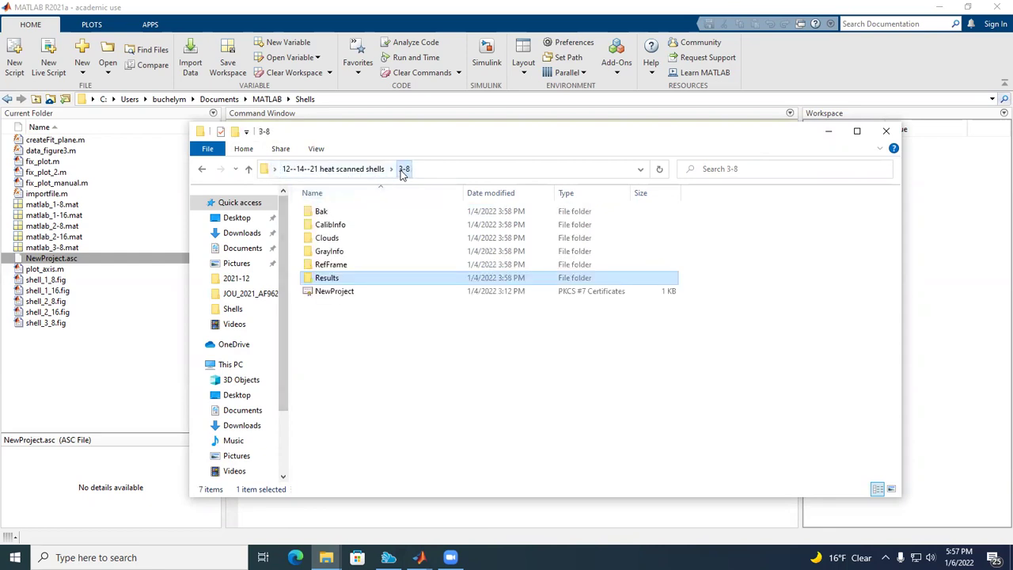
{"action": "left_click", "coordinate": [364, 170]}
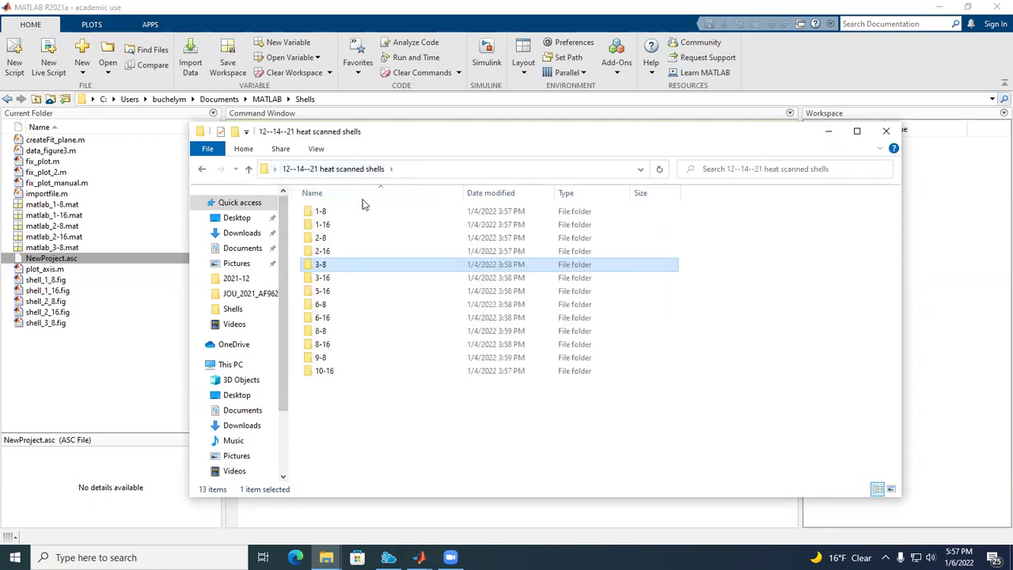
{"action": "double_click", "coordinate": [328, 280]}
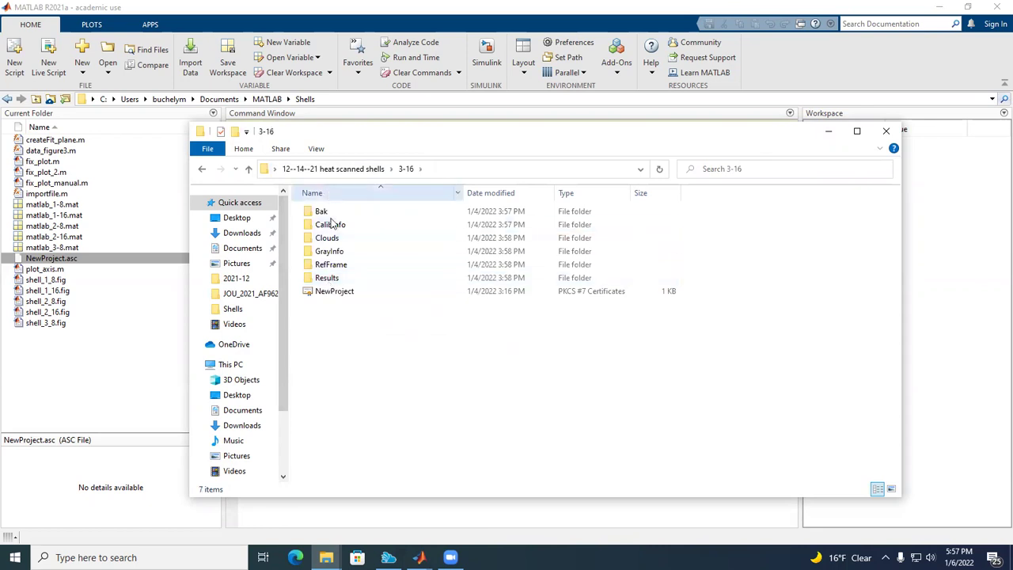
{"action": "double_click", "coordinate": [338, 282]}
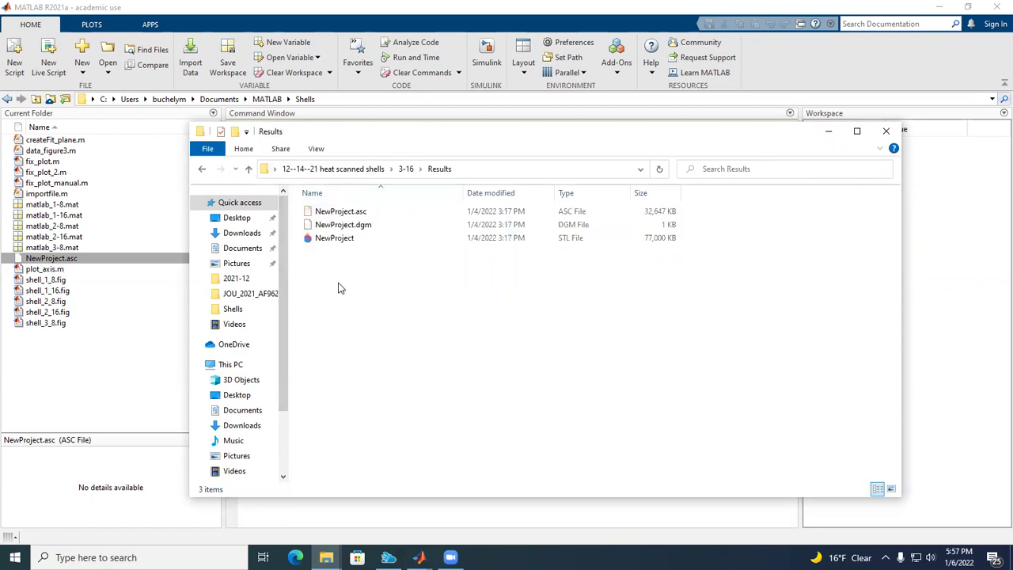
Copy NewProject.asc from the 3-16 results into MATLAB's Shells folder, replacing the existing file.
{"action": "left_click", "coordinate": [362, 213]}
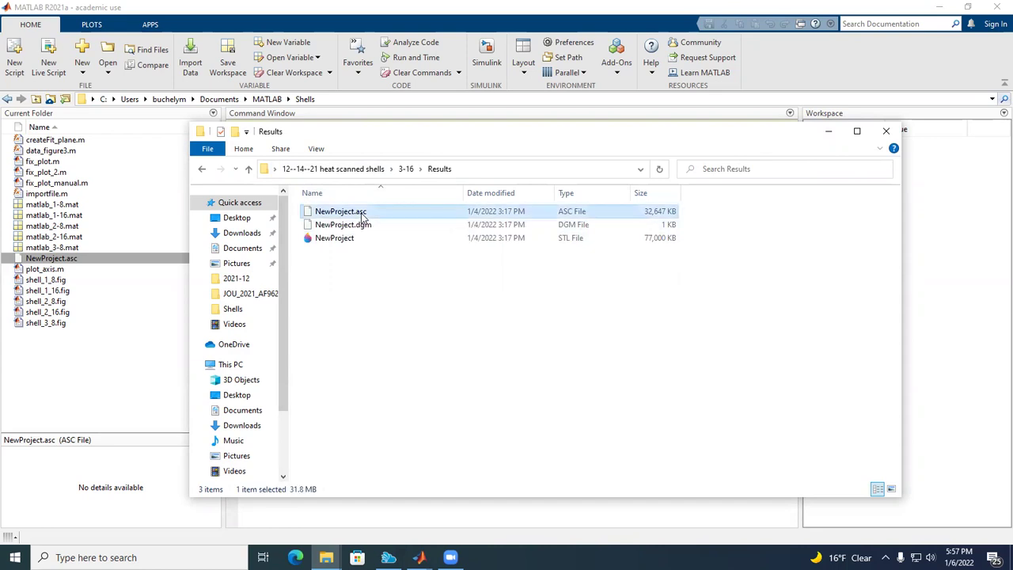
{"action": "left_click", "coordinate": [102, 326]}
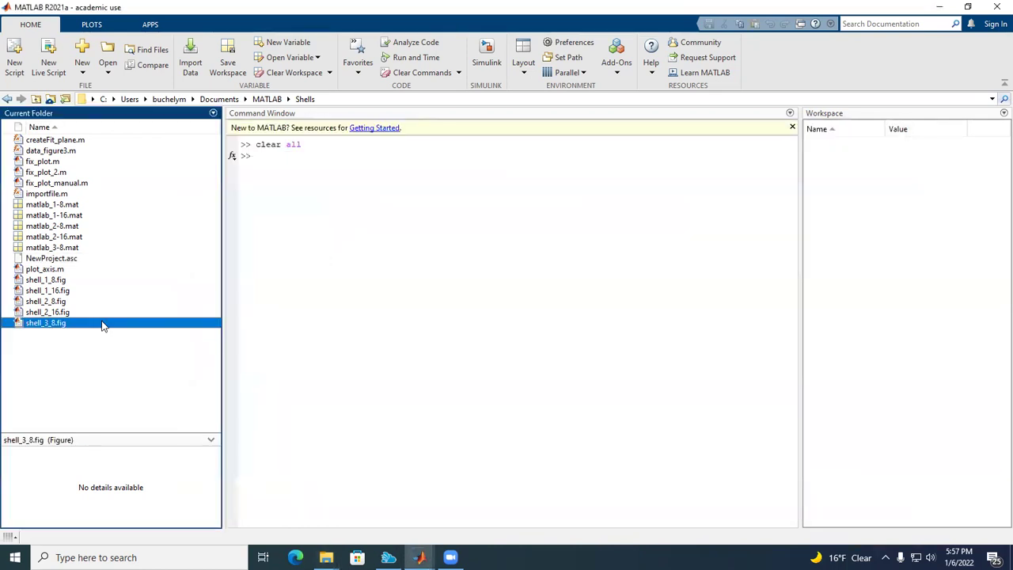
{"action": "right_click", "coordinate": [117, 362]}
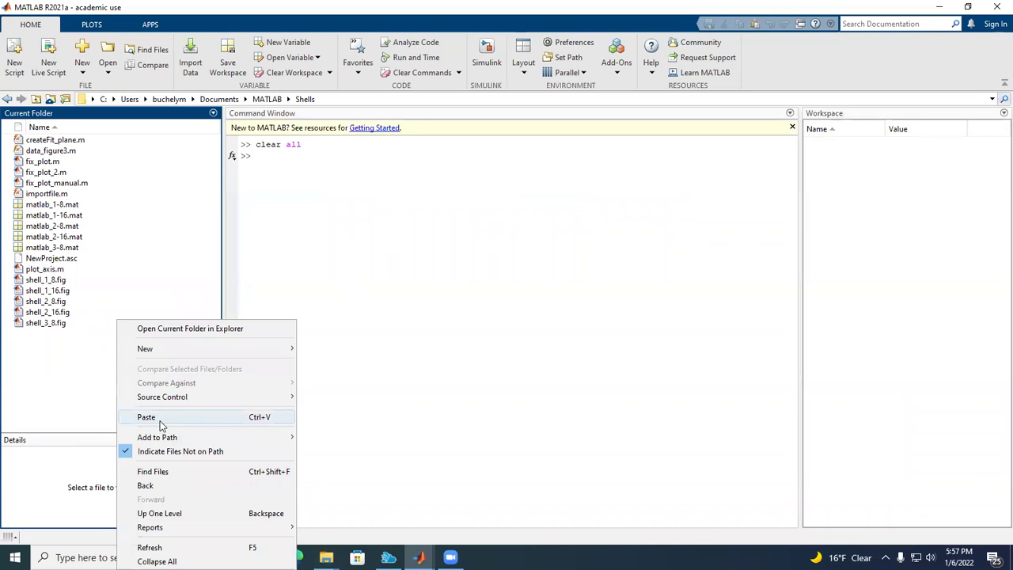
{"action": "left_click", "coordinate": [160, 421]}
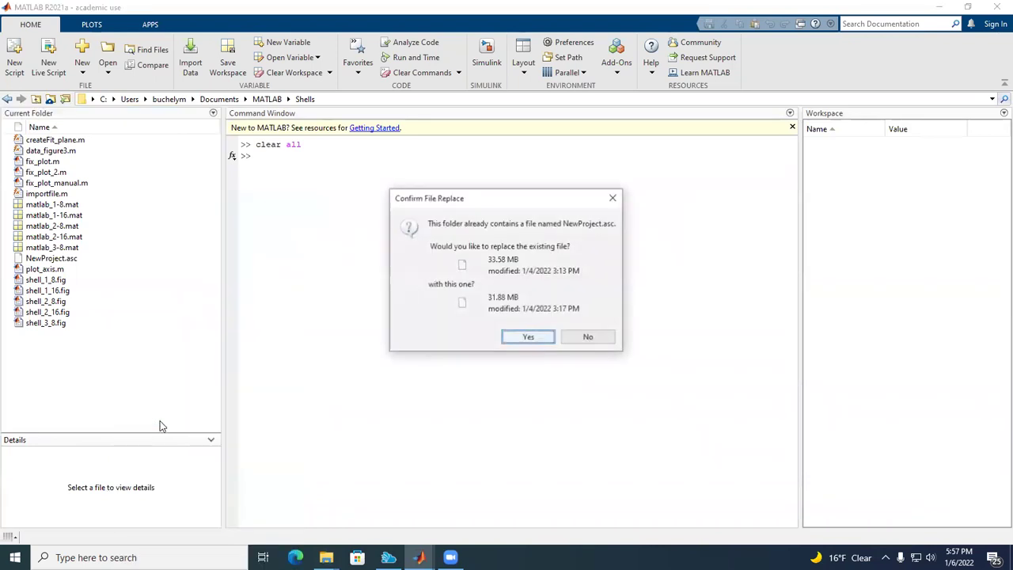
{"action": "left_click", "coordinate": [527, 338]}
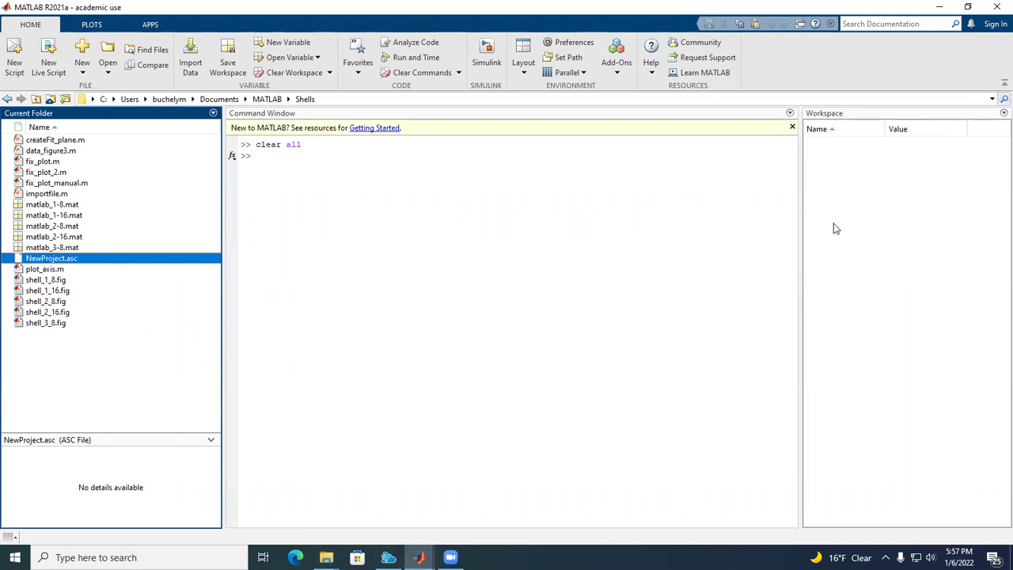
Open NewProject.asc for data import and set the range to A2:C795962, leaving out the "end cloud" row.
{"action": "right_click", "coordinate": [70, 266]}
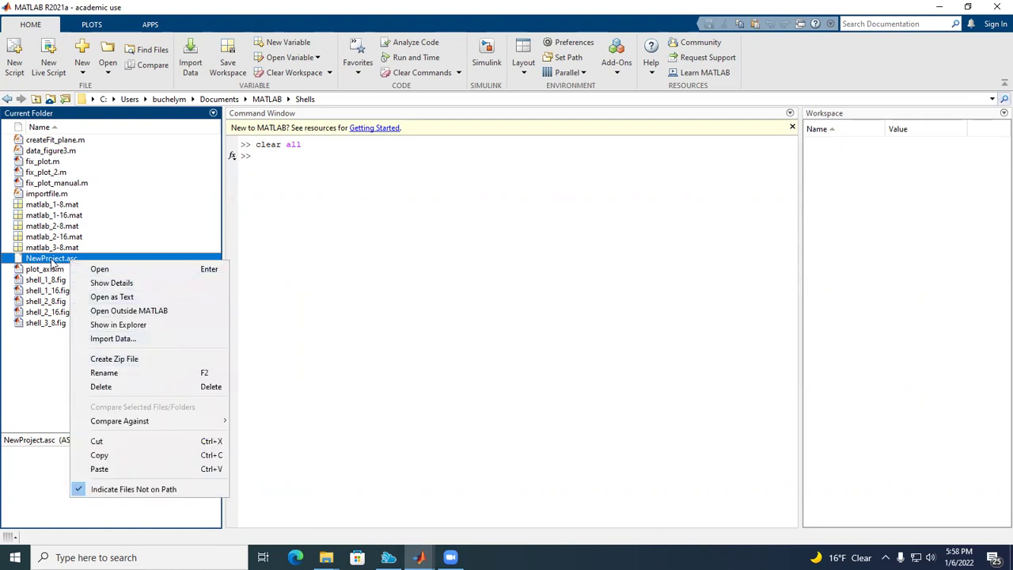
{"action": "left_click", "coordinate": [93, 339]}
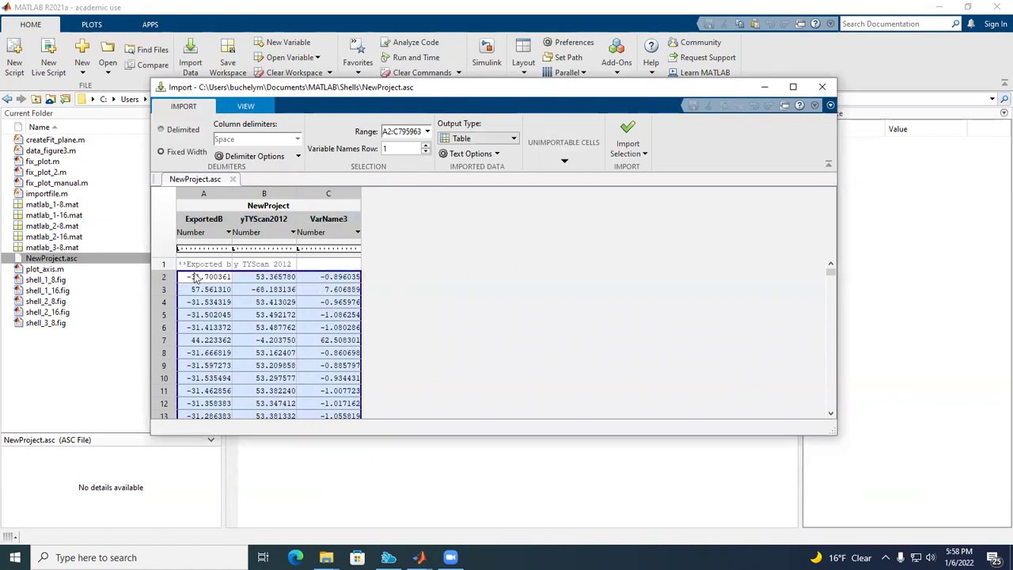
{"action": "left_click_drag", "start_coordinate": [830, 273], "coordinate": [828, 414]}
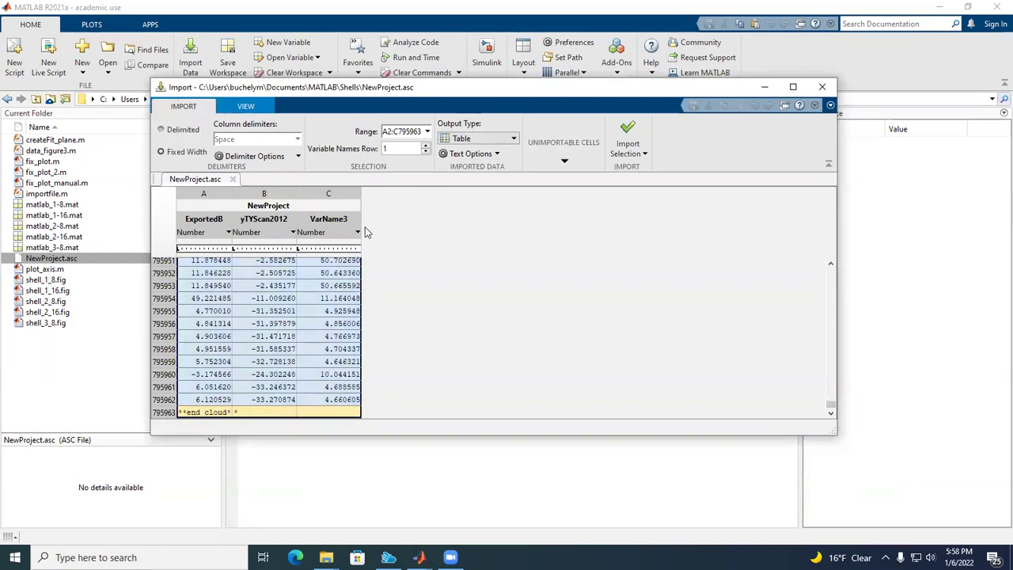
{"action": "mouse_move", "coordinate": [228, 418]}
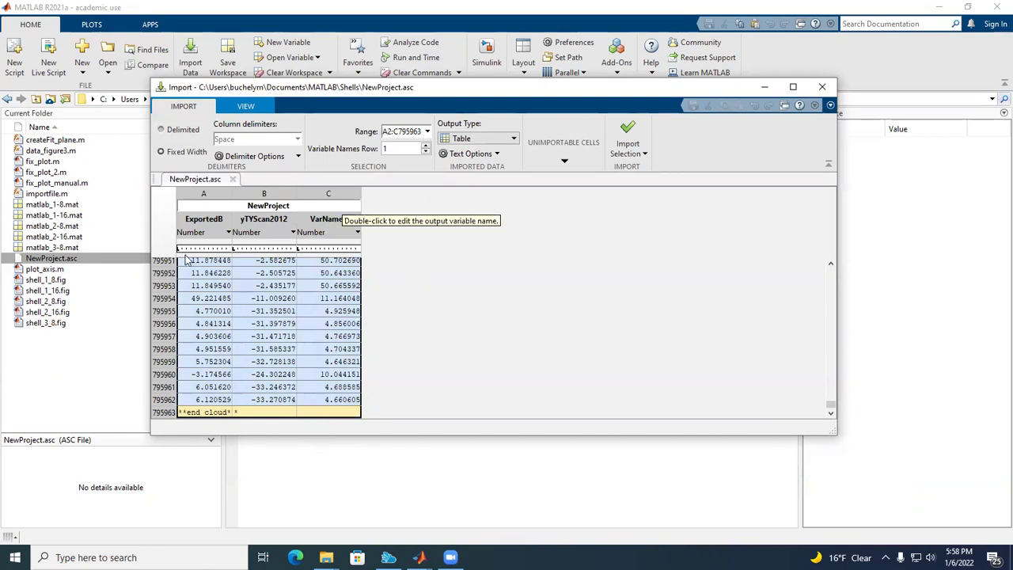
{"action": "left_click", "coordinate": [422, 132]}
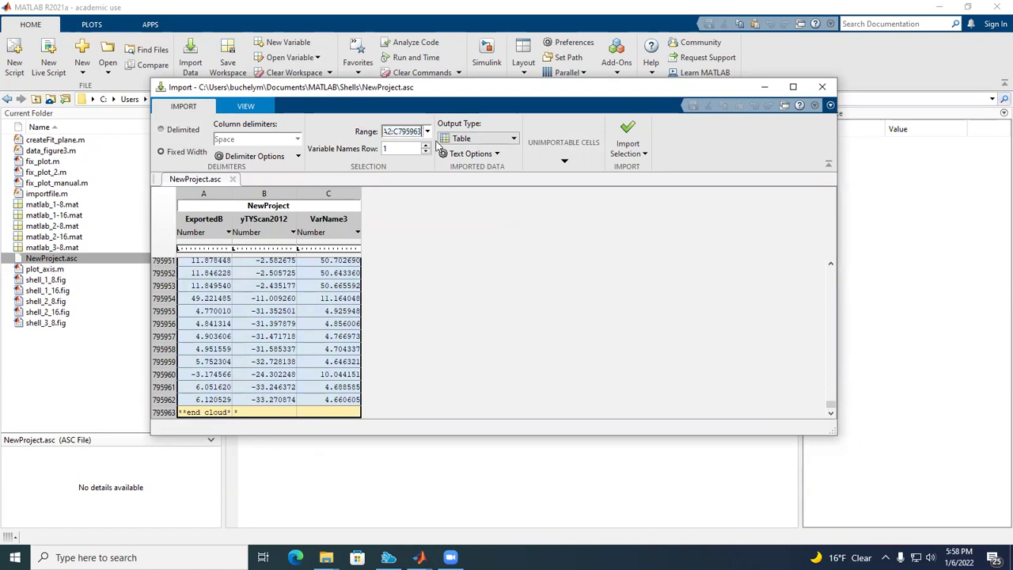
{"action": "key", "text": "BackSpace"}
{"action": "type", "text": "2"}
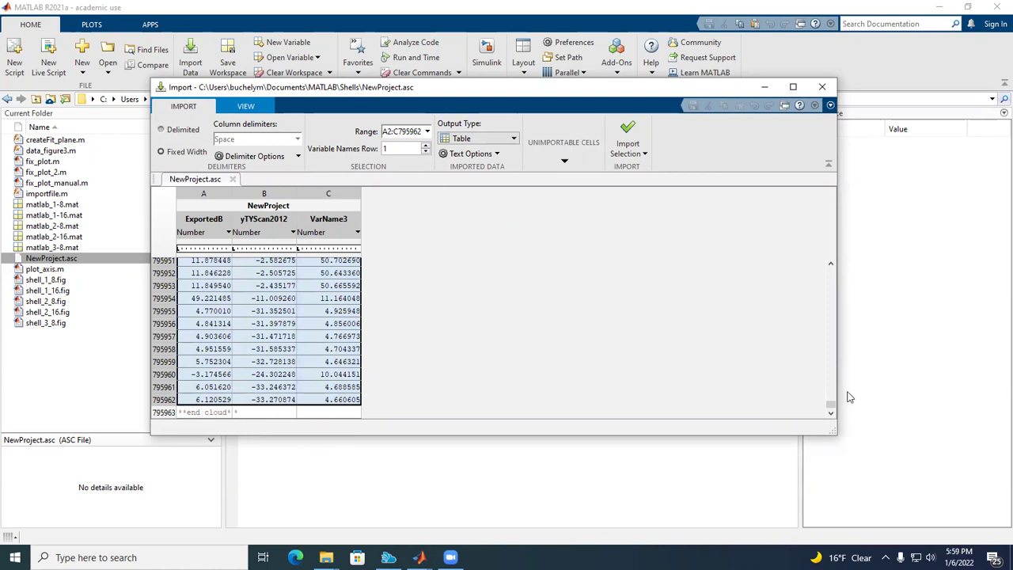
Reselect the import range directly in the data preview, from the first data row through the last numeric row, A2:C795962.
{"action": "left_click_drag", "start_coordinate": [831, 407], "coordinate": [836, 261]}
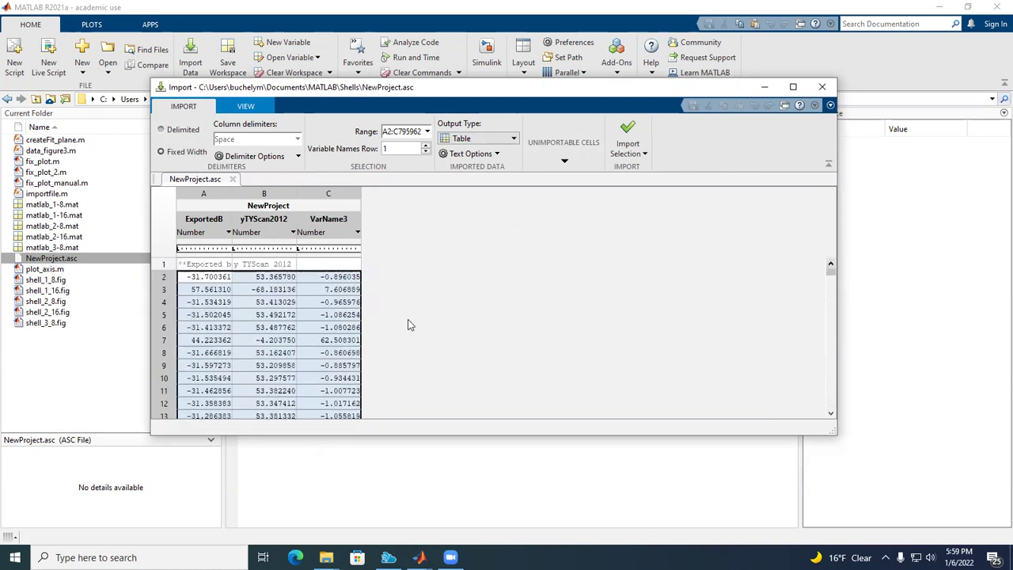
{"action": "left_click", "coordinate": [349, 291]}
{"action": "left_click", "coordinate": [331, 300]}
{"action": "left_click", "coordinate": [329, 315]}
{"action": "left_click_drag", "start_coordinate": [207, 281], "coordinate": [347, 378]}
{"action": "left_click_drag", "start_coordinate": [210, 281], "coordinate": [353, 306]}
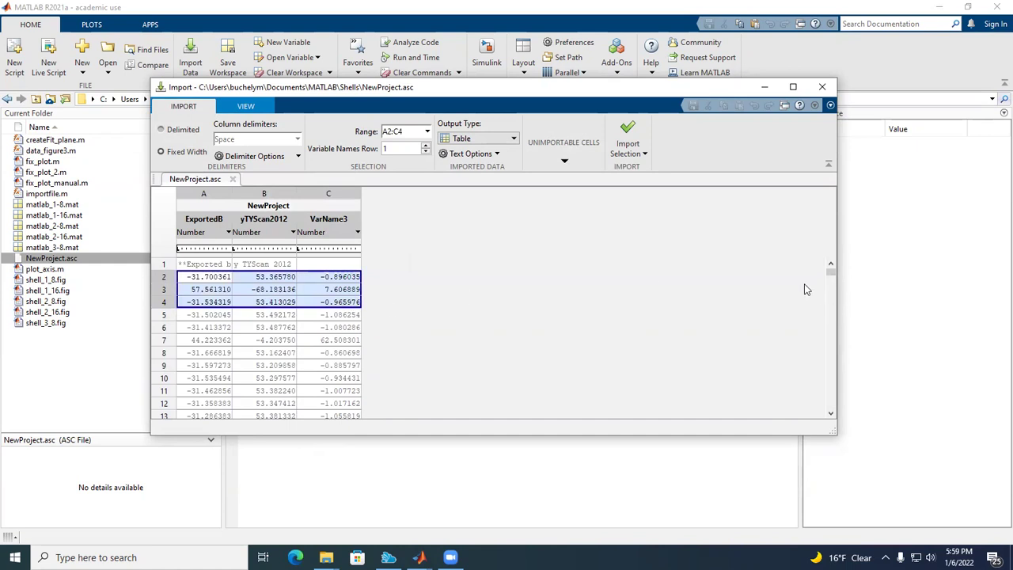
{"action": "left_click_drag", "start_coordinate": [829, 275], "coordinate": [841, 418]}
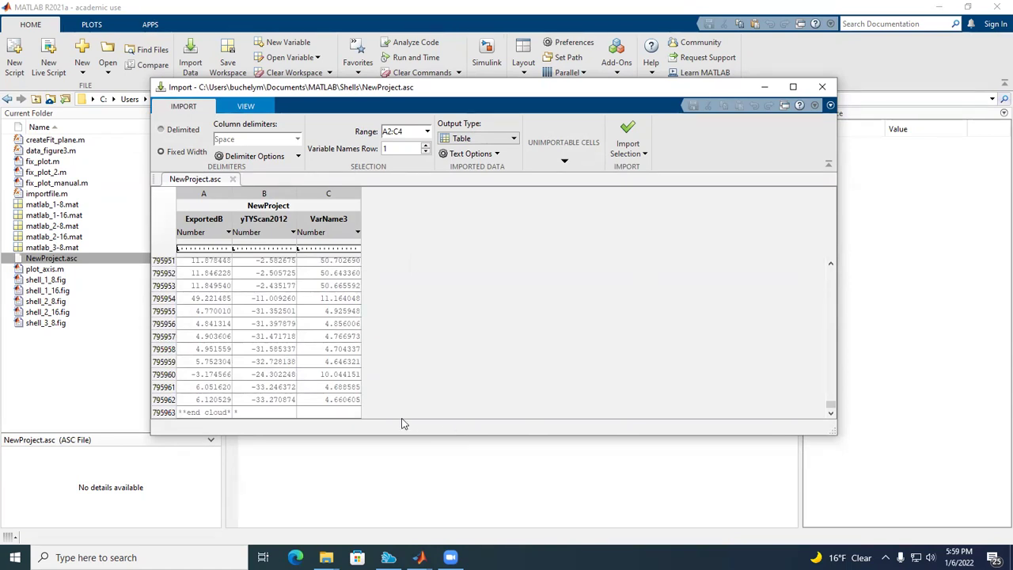
{"action": "left_click", "coordinate": [342, 400], "text": "shift"}
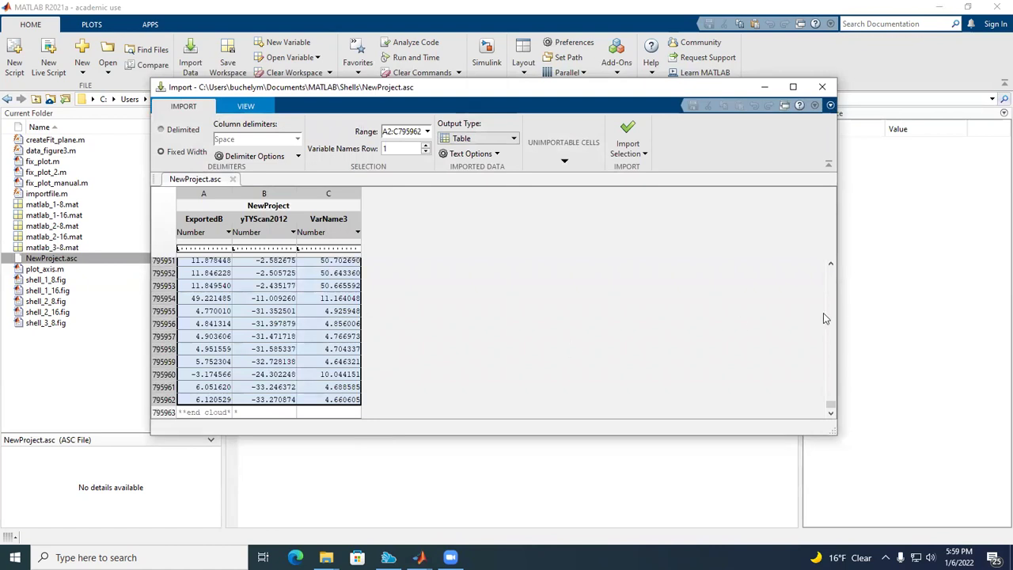
Name the imported variable data and set its output type to Numeric Matrix.
{"action": "double_click", "coordinate": [288, 207]}
{"action": "type", "text": "d"}
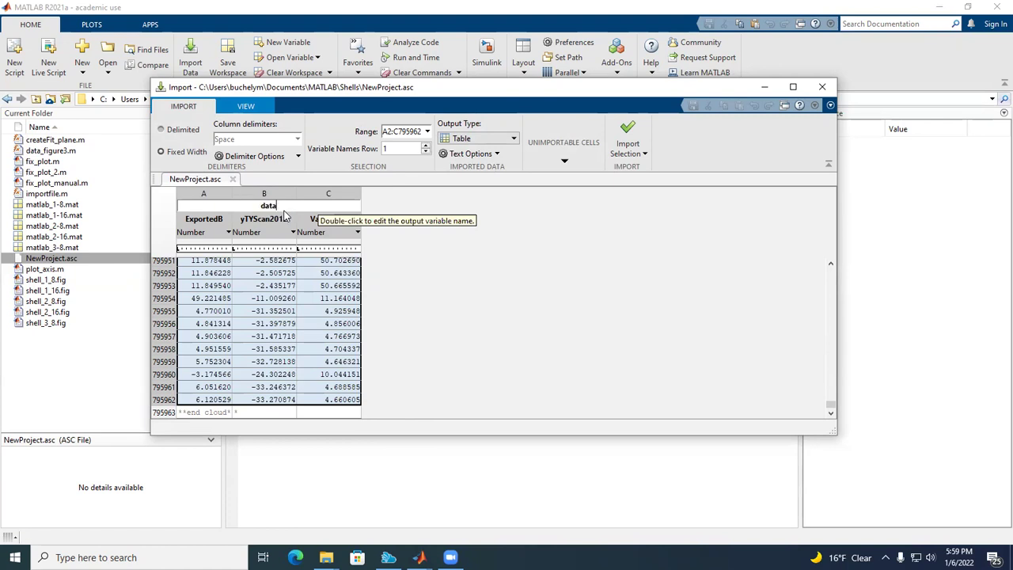
{"action": "type", "text": "ata"}
{"action": "key", "text": "Return"}
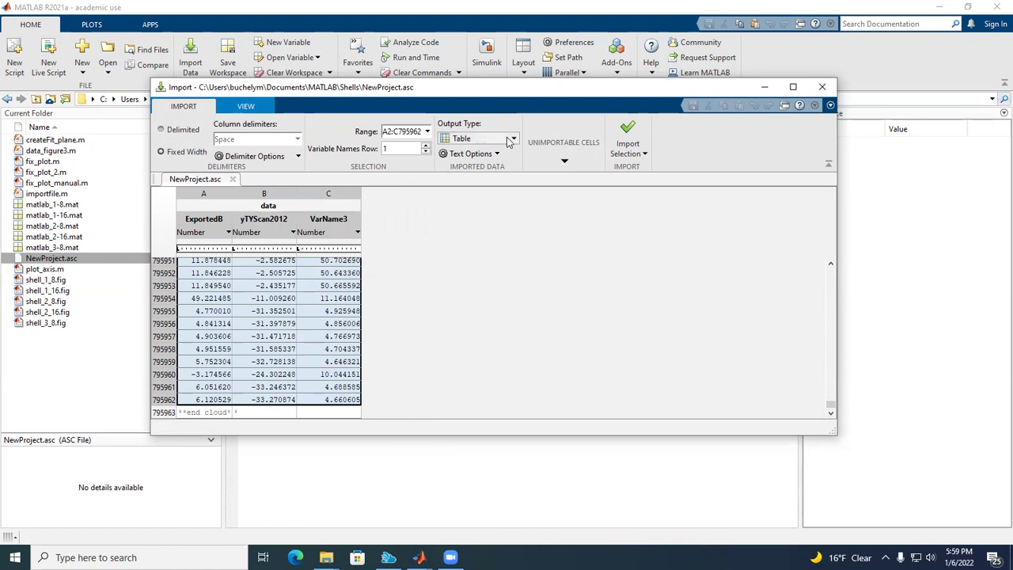
{"action": "left_click", "coordinate": [510, 140]}
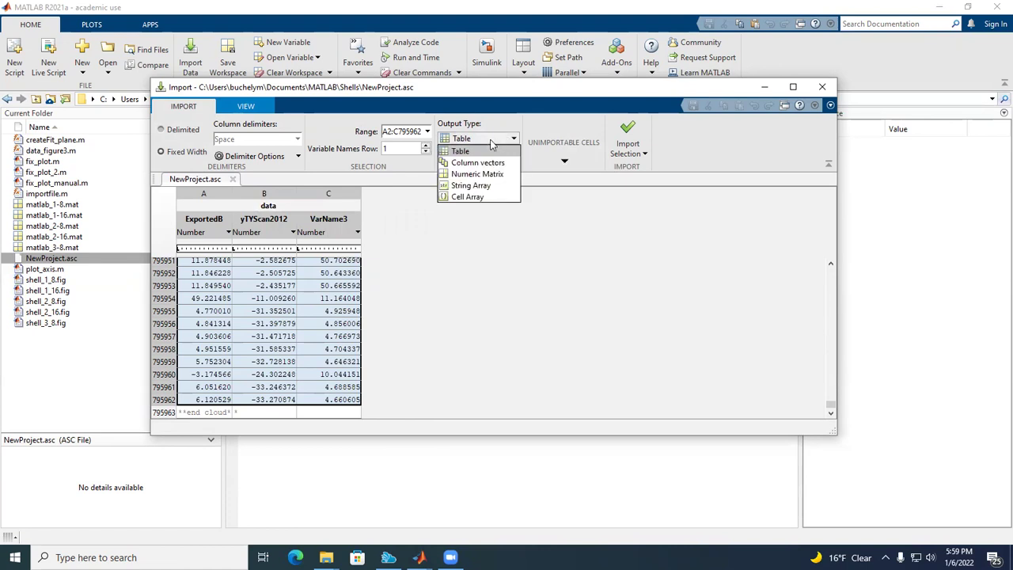
{"action": "left_click", "coordinate": [463, 175]}
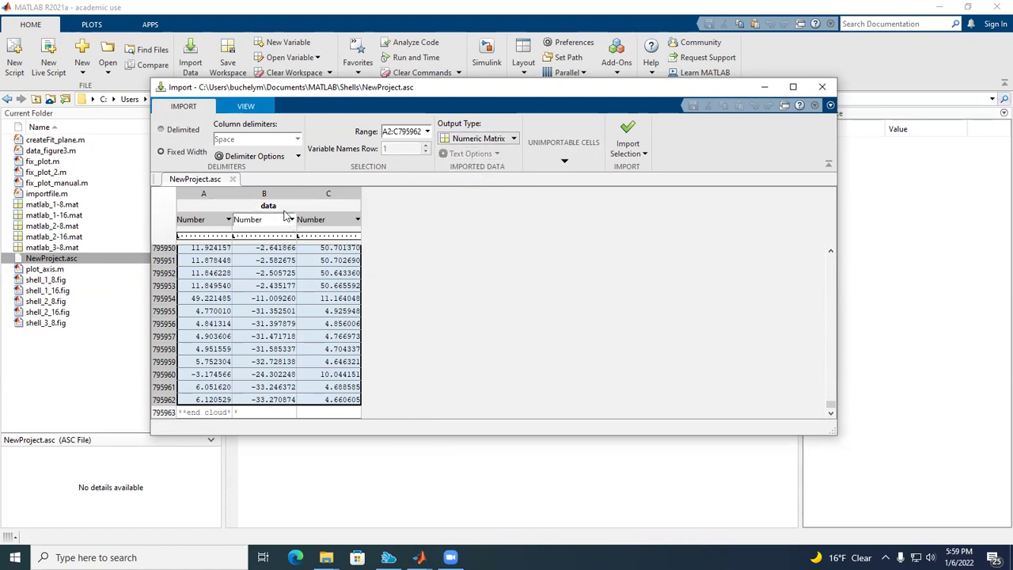
Import the selected cells and select the data variable in the main window's workspace.
{"action": "left_click", "coordinate": [624, 141]}
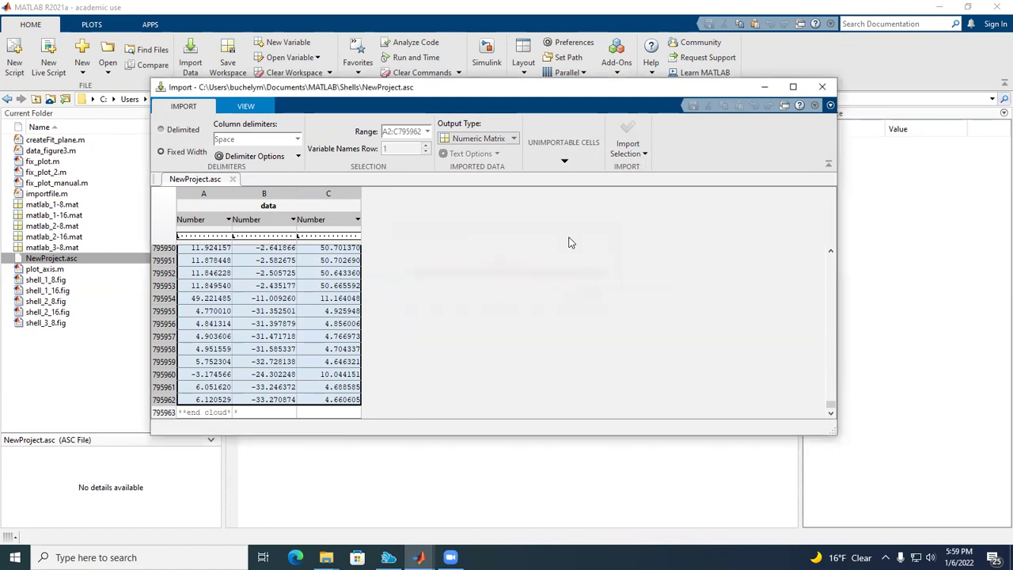
{"action": "left_click", "coordinate": [972, 176]}
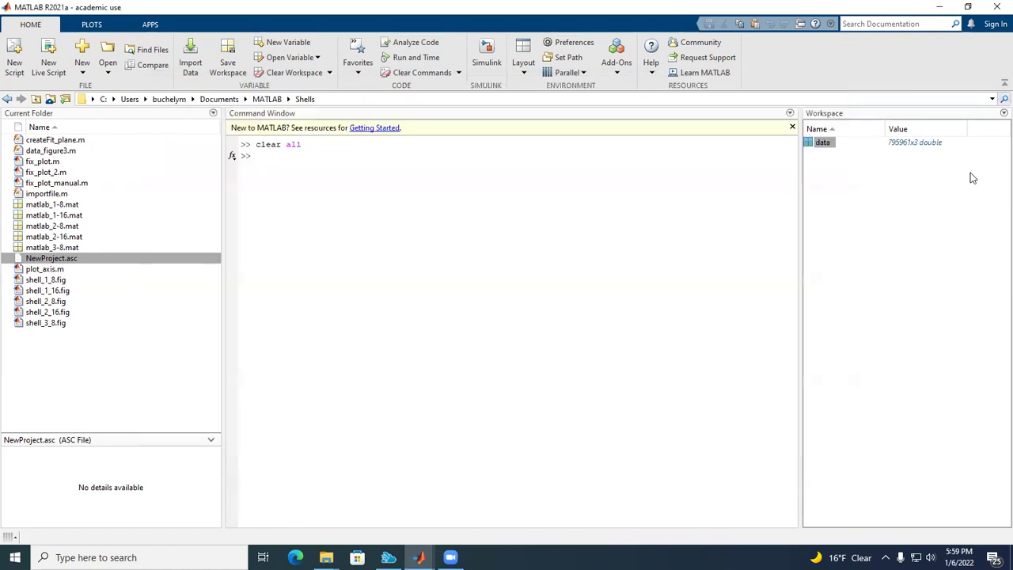
{"action": "left_click", "coordinate": [823, 144]}
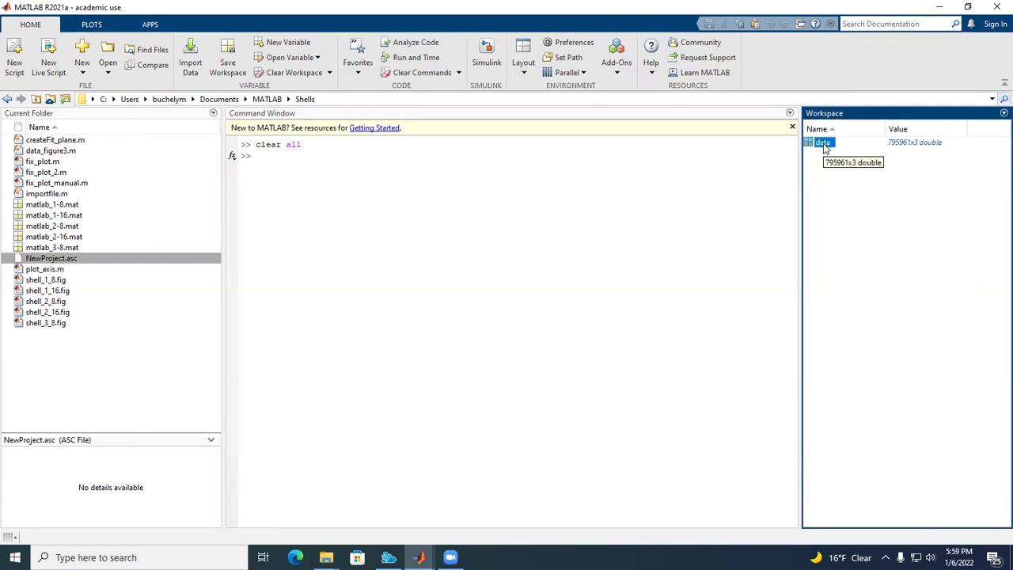
Open fix_plot_2.m and run its first section to plot the scanned points from data as a 3D scatter.
{"action": "double_click", "coordinate": [49, 173]}
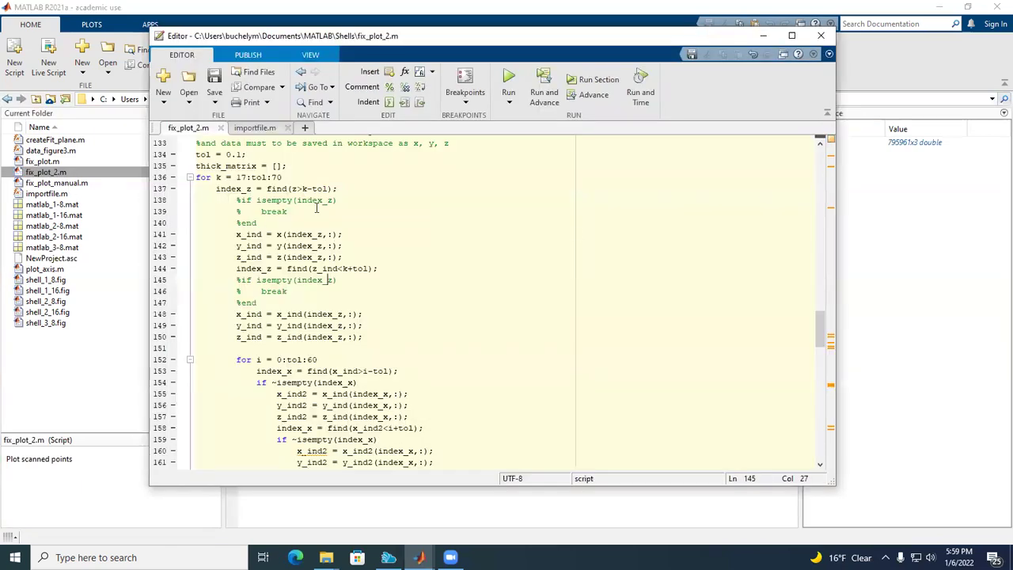
{"action": "left_click_drag", "start_coordinate": [820, 329], "coordinate": [820, 174]}
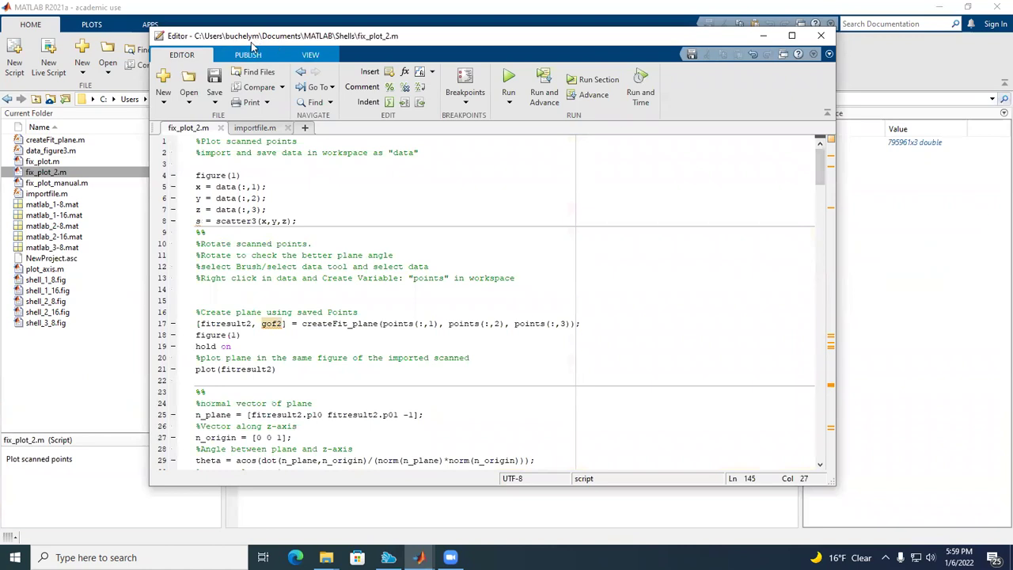
{"action": "left_click_drag", "start_coordinate": [252, 45], "coordinate": [186, 151]}
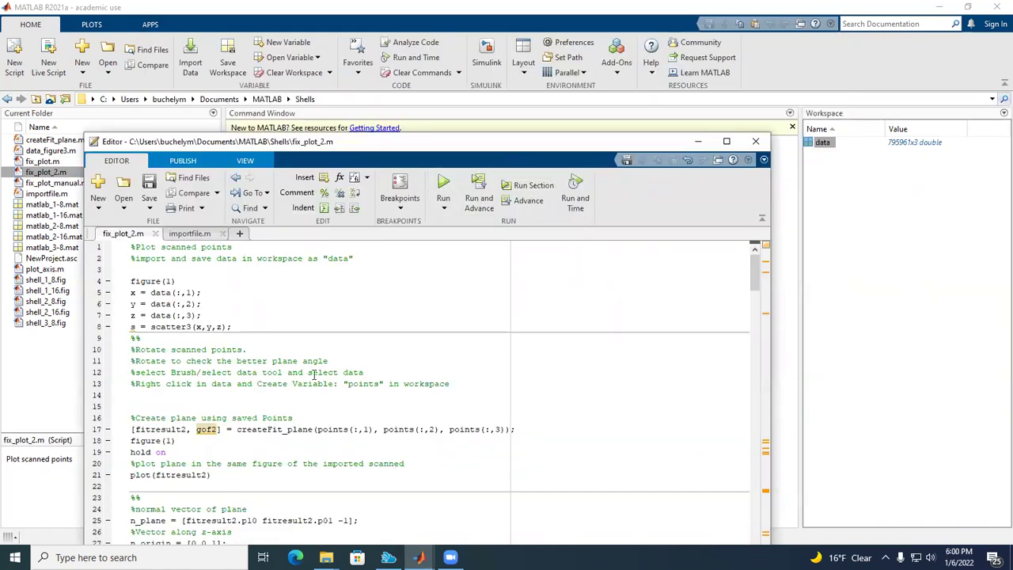
{"action": "left_click", "coordinate": [309, 292]}
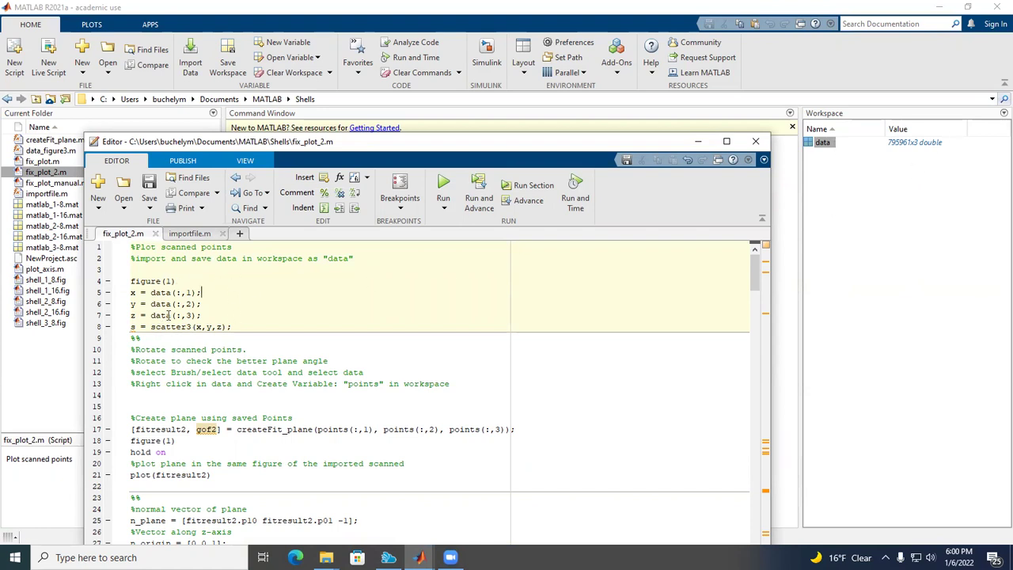
{"action": "left_click", "coordinate": [531, 190]}
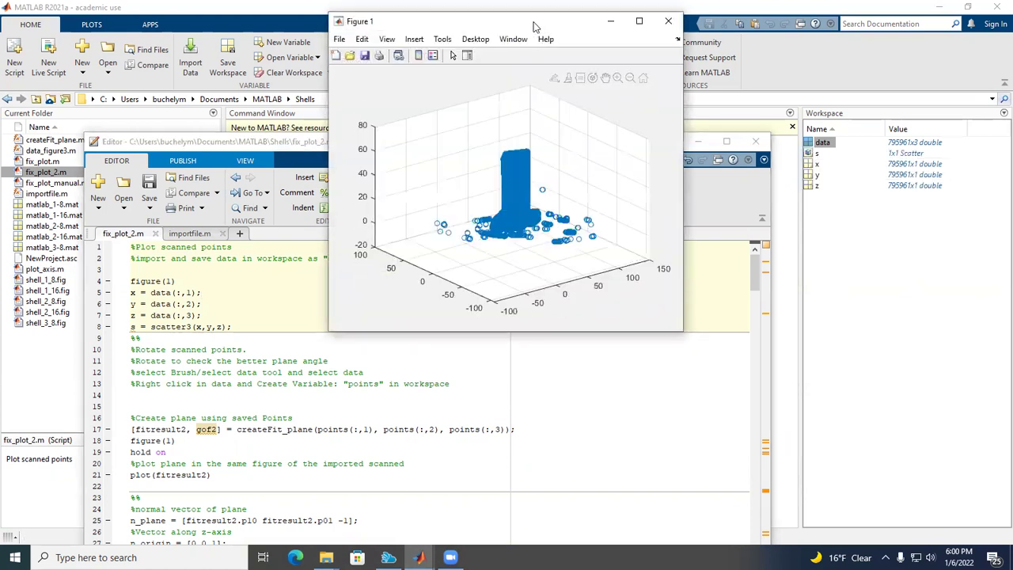
{"action": "left_click_drag", "start_coordinate": [530, 26], "coordinate": [412, 114]}
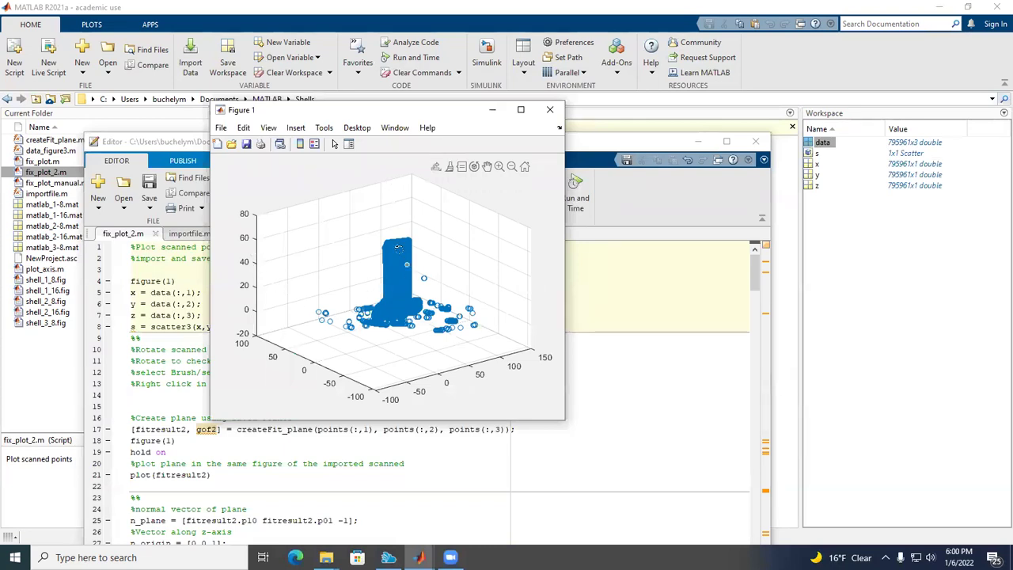
Rotate Figure 1 until the base plane appears nearly edge-on and brush the scattered base points on the negative side of the shell.
{"action": "left_click", "coordinate": [474, 168]}
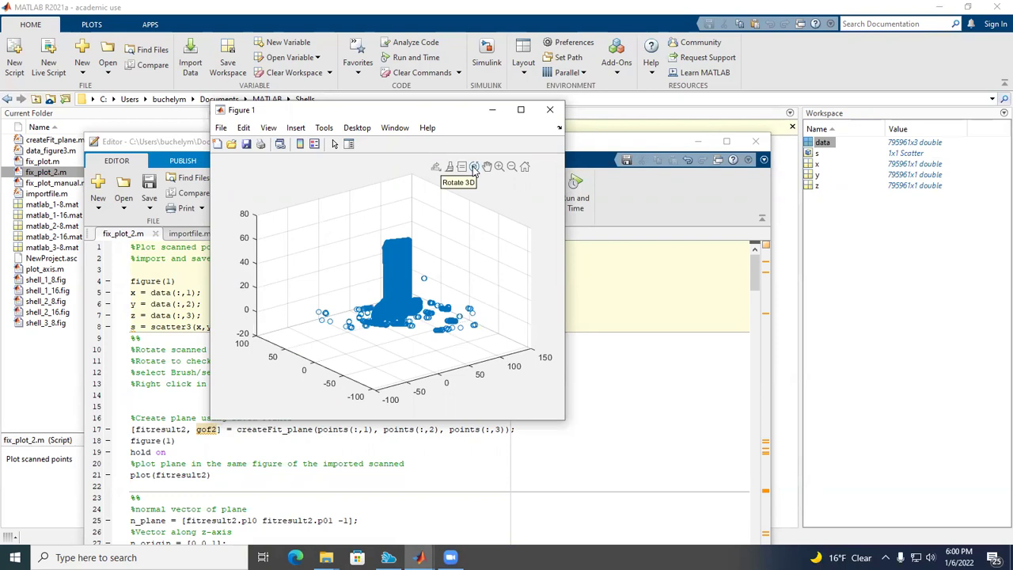
{"action": "left_click_drag", "start_coordinate": [414, 294], "coordinate": [453, 311]}
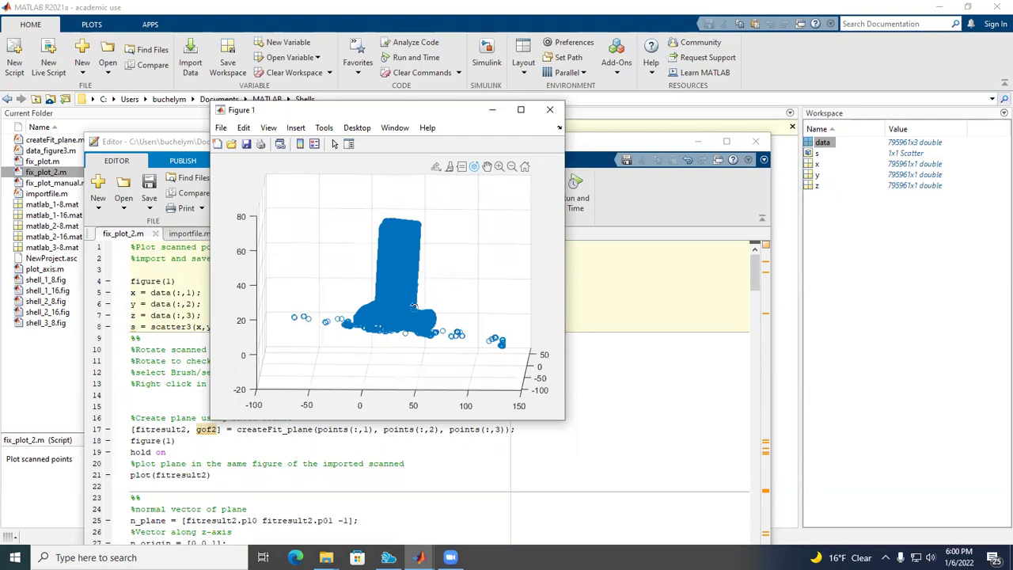
{"action": "left_click_drag", "start_coordinate": [295, 295], "coordinate": [366, 286]}
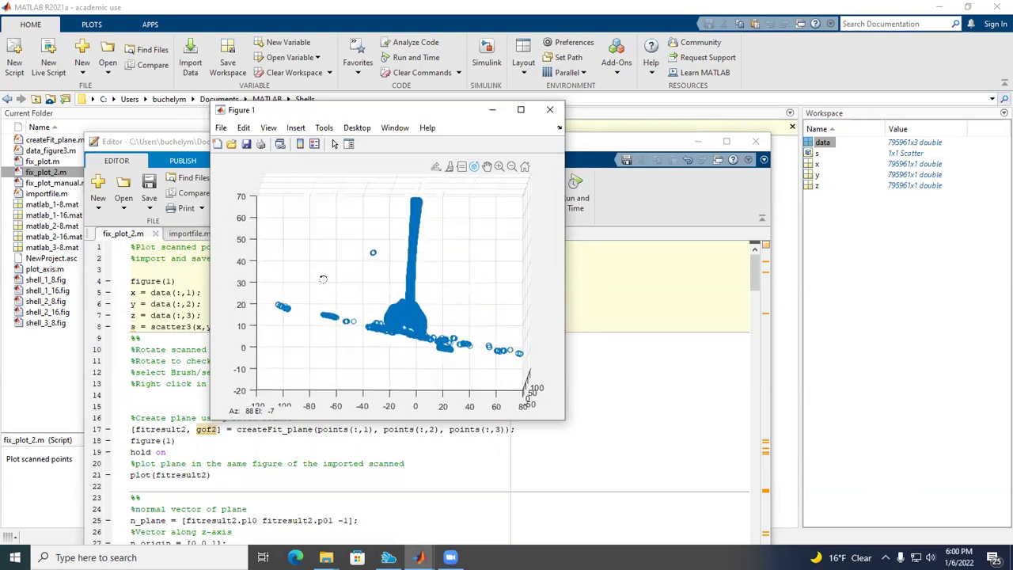
{"action": "left_click_drag", "start_coordinate": [331, 278], "coordinate": [372, 287]}
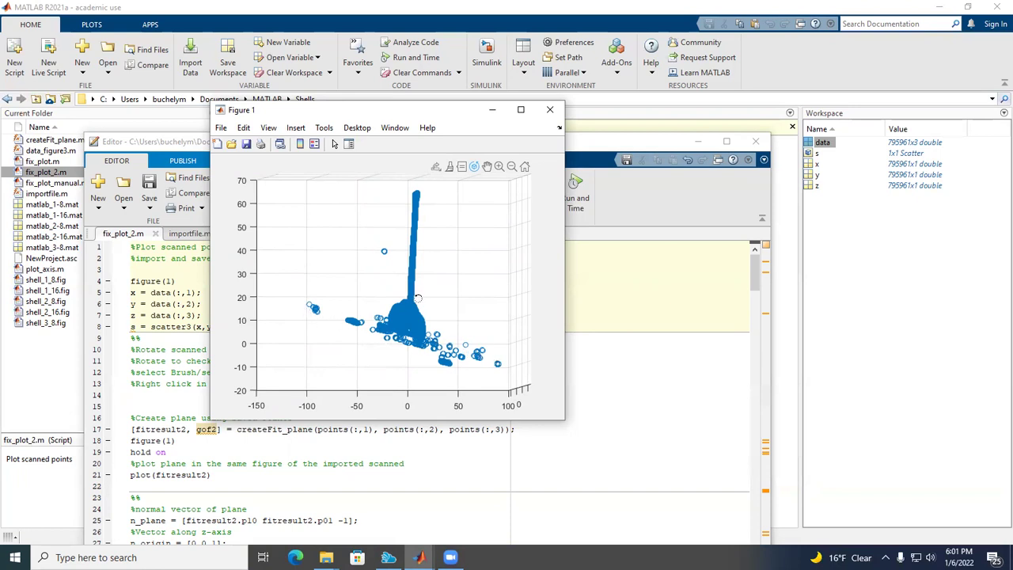
{"action": "left_click_drag", "start_coordinate": [437, 272], "coordinate": [438, 265]}
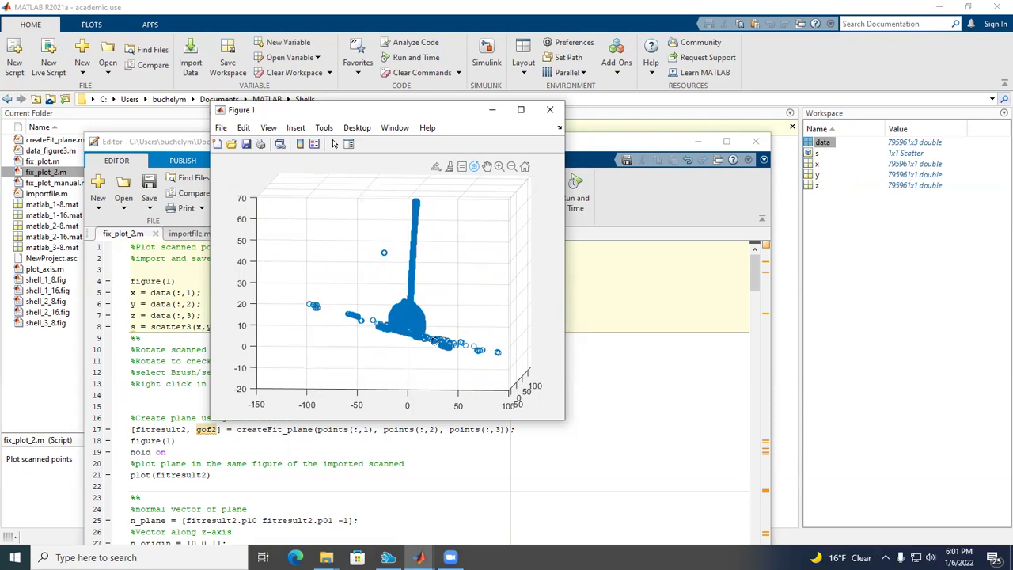
{"action": "left_click", "coordinate": [450, 169]}
{"action": "mouse_move", "coordinate": [293, 287]}
{"action": "left_mouse_down"}
{"action": "mouse_move", "coordinate": [362, 324]}
{"action": "mouse_move", "coordinate": [378, 352]}
{"action": "left_mouse_up"}
Export the brushed base points to the workspace as a variable named points.
{"action": "right_click", "coordinate": [357, 316]}
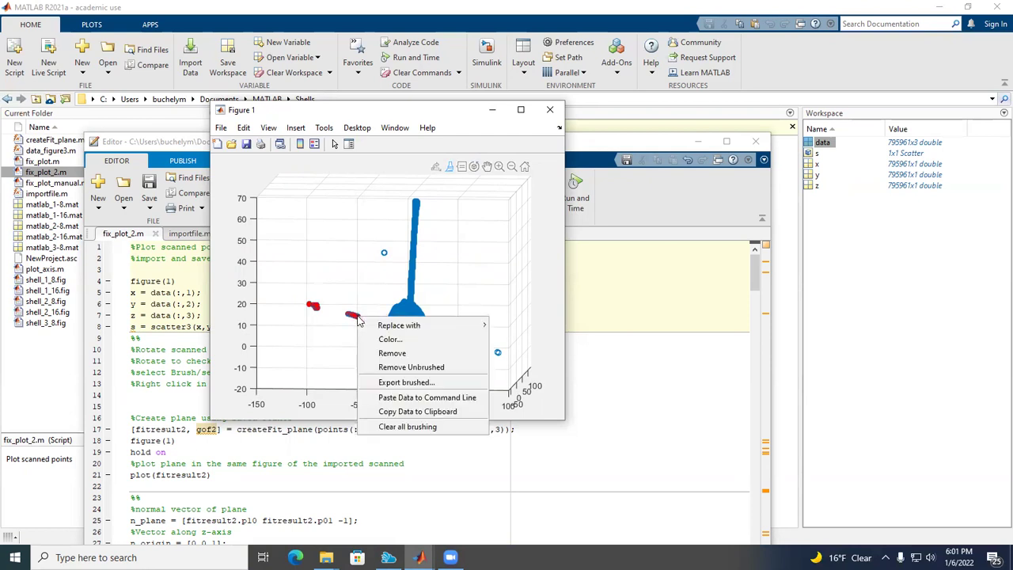
{"action": "left_click", "coordinate": [405, 383]}
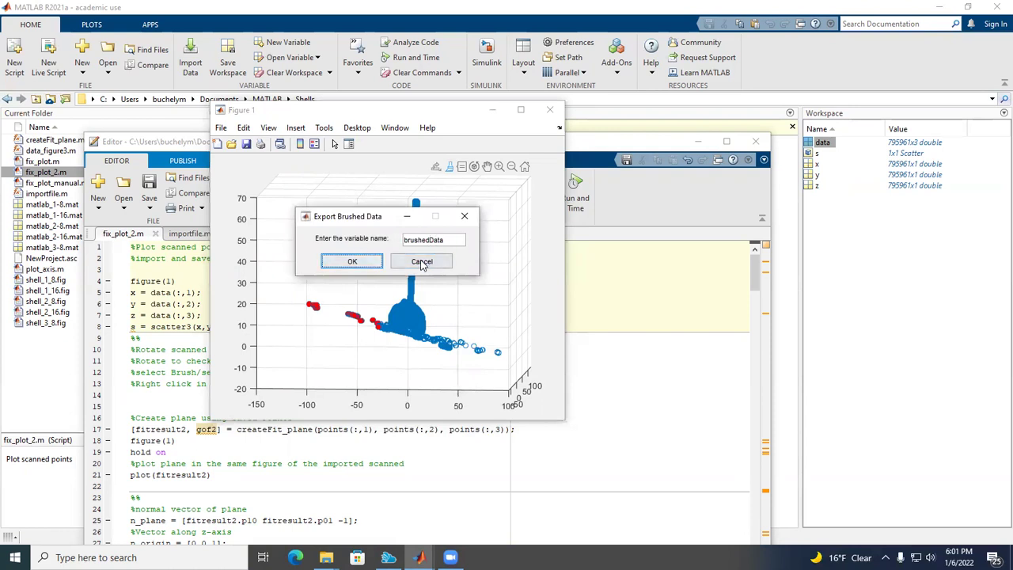
{"action": "left_click_drag", "start_coordinate": [457, 240], "coordinate": [398, 246]}
{"action": "type", "text": "points"}
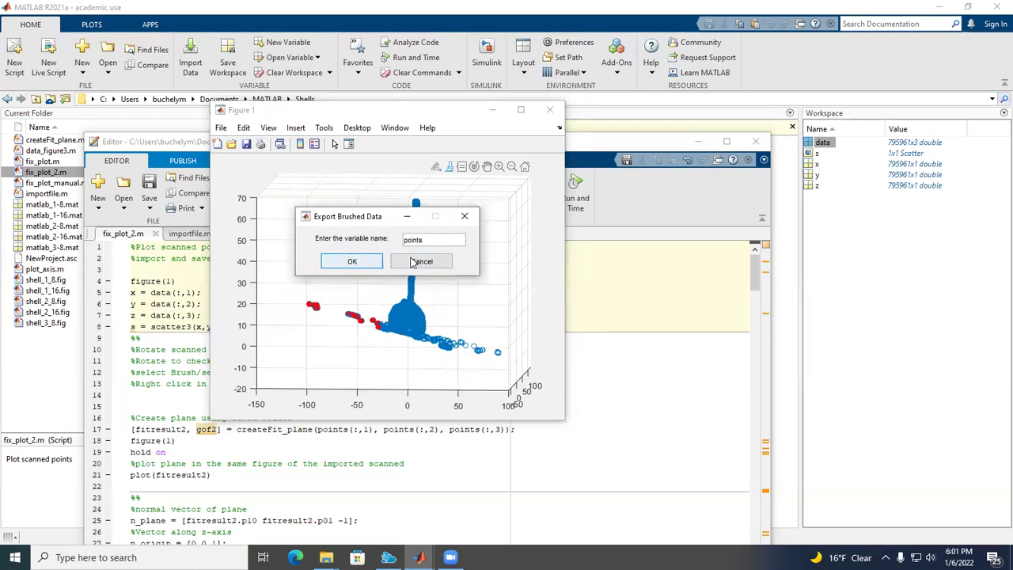
{"action": "left_click", "coordinate": [352, 262]}
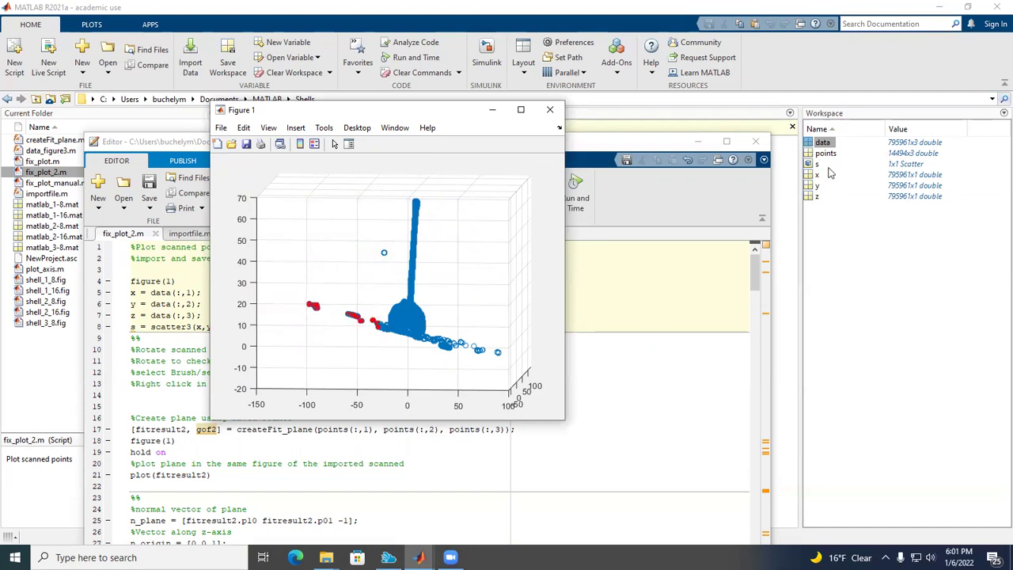
Run the fix_plot_2.m section that fits a plane to points and plots it in Figure 1.
{"action": "left_click", "coordinate": [167, 372]}
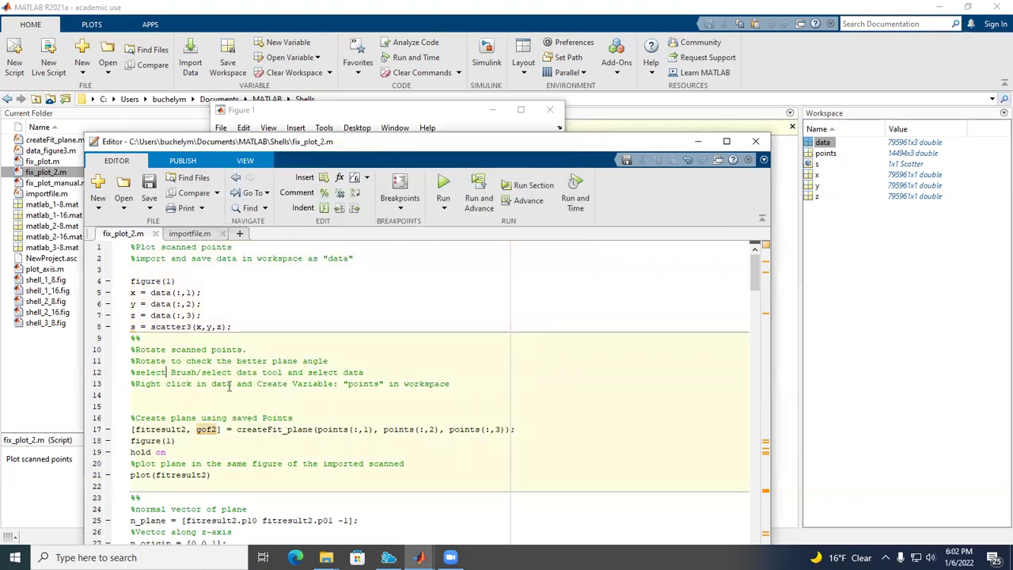
{"action": "scroll", "coordinate": [277, 450], "scroll_direction": "down", "scroll_amount": 1}
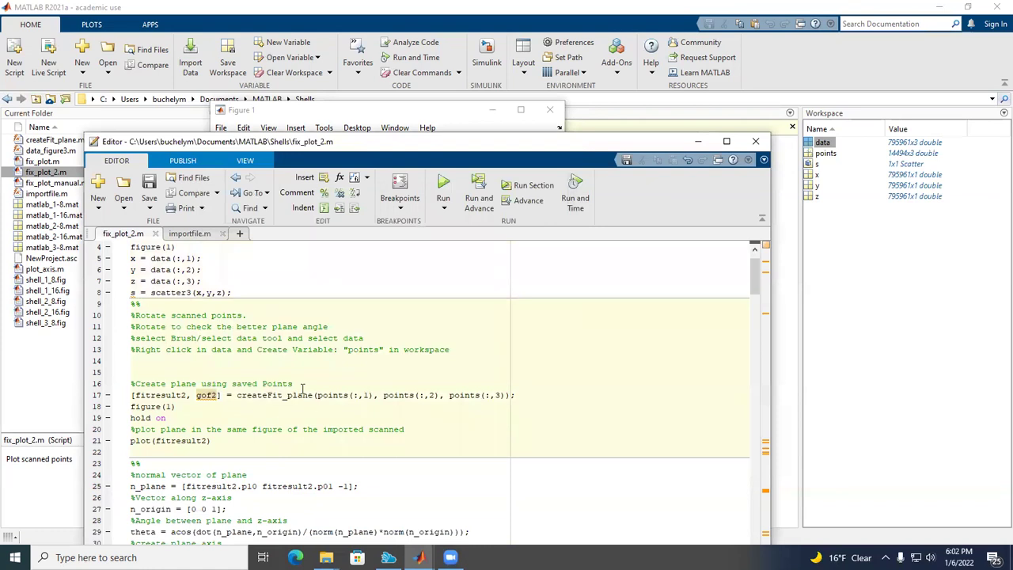
{"action": "left_click", "coordinate": [533, 187]}
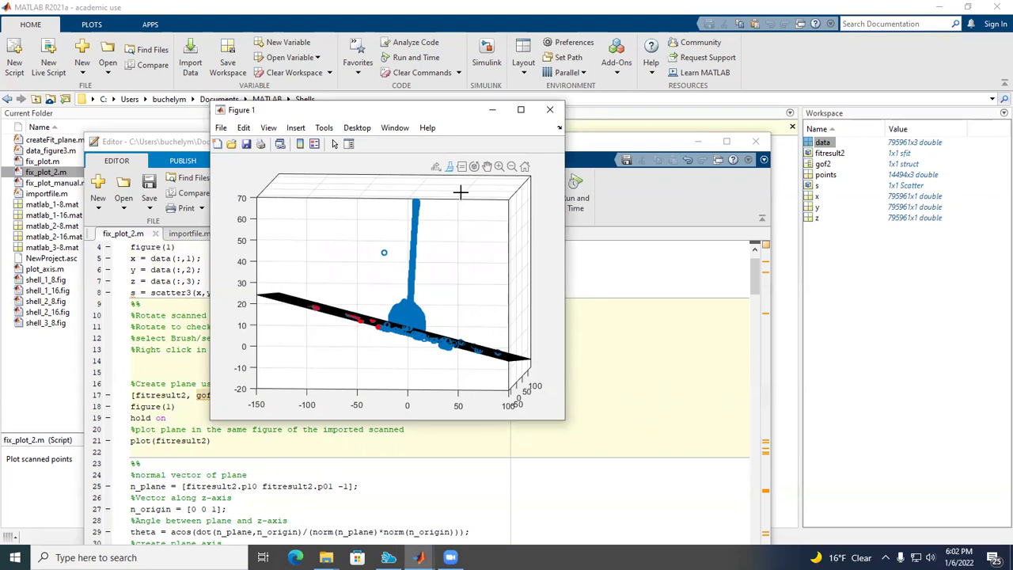
Examine the fitted plane's tilt against the scanned base points in Figure 1 and review the script's plane rotation section.
{"action": "left_click", "coordinate": [474, 167]}
{"action": "mouse_move", "coordinate": [386, 328]}
{"action": "left_mouse_down"}
{"action": "mouse_move", "coordinate": [348, 326]}
{"action": "mouse_move", "coordinate": [355, 336]}
{"action": "mouse_move", "coordinate": [369, 318]}
{"action": "mouse_move", "coordinate": [381, 330]}
{"action": "left_mouse_up"}
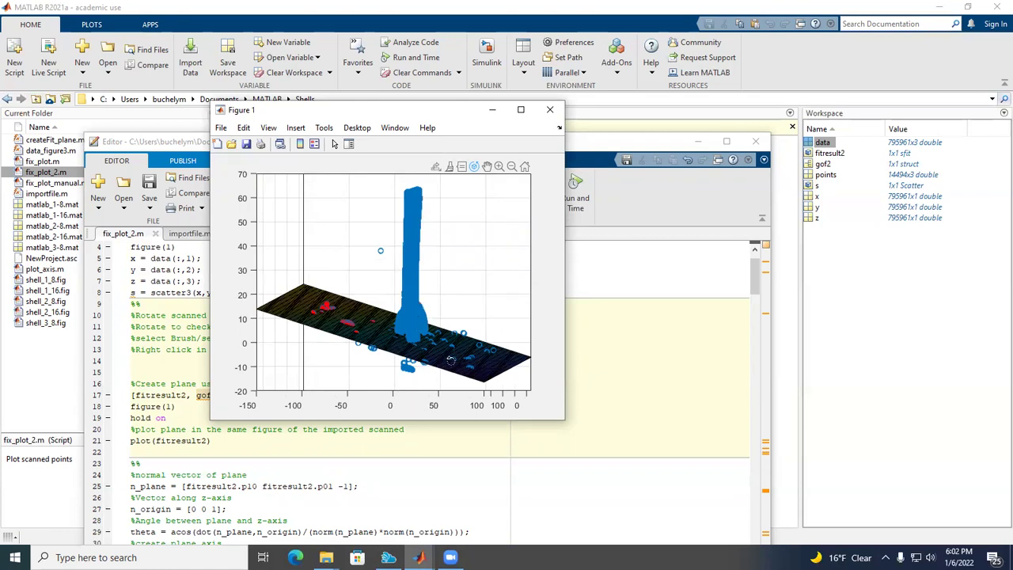
{"action": "left_click", "coordinate": [335, 490]}
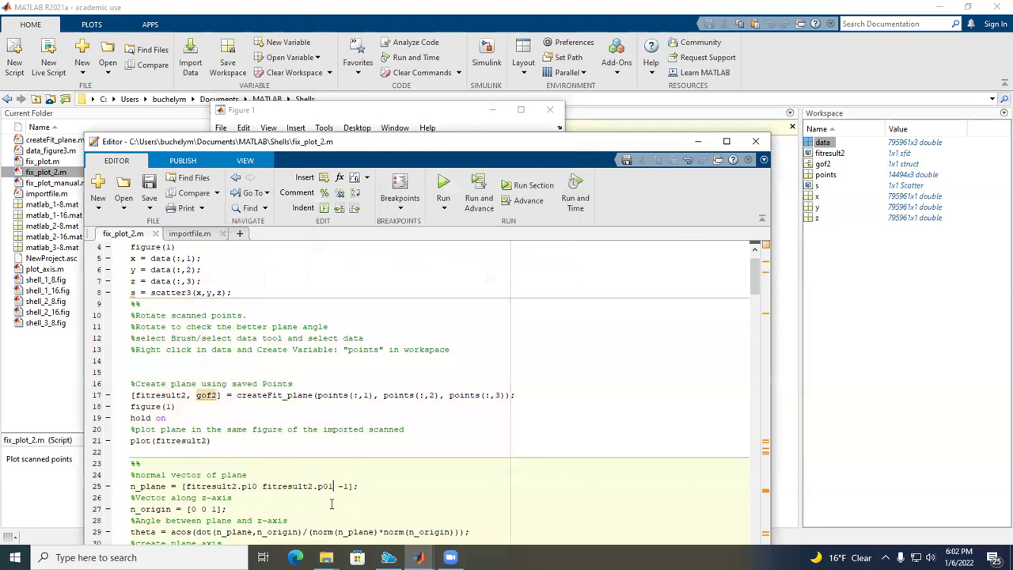
{"action": "scroll", "coordinate": [319, 389], "scroll_direction": "down", "scroll_amount": 4}
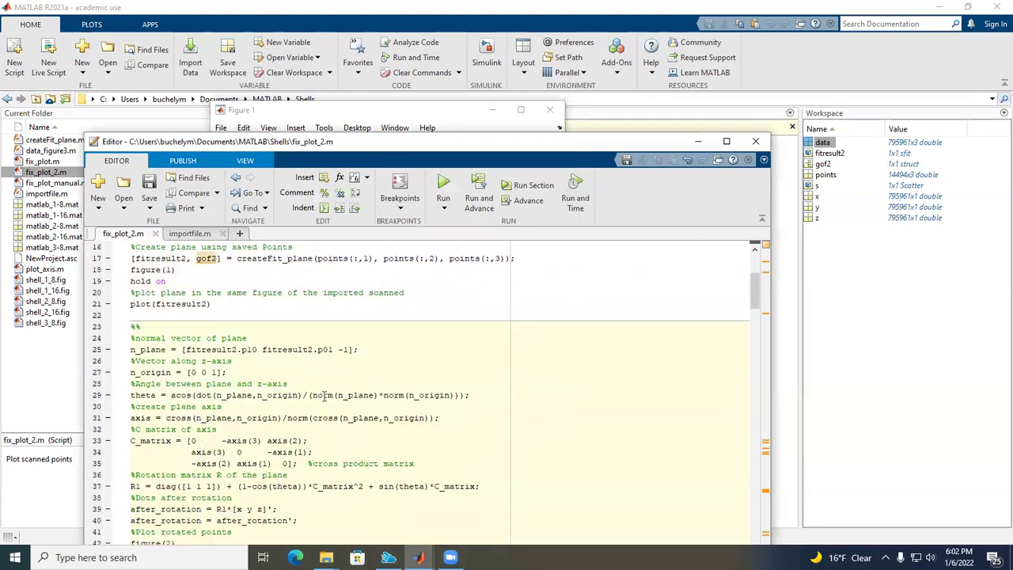
{"action": "key", "text": "alt+Tab"}
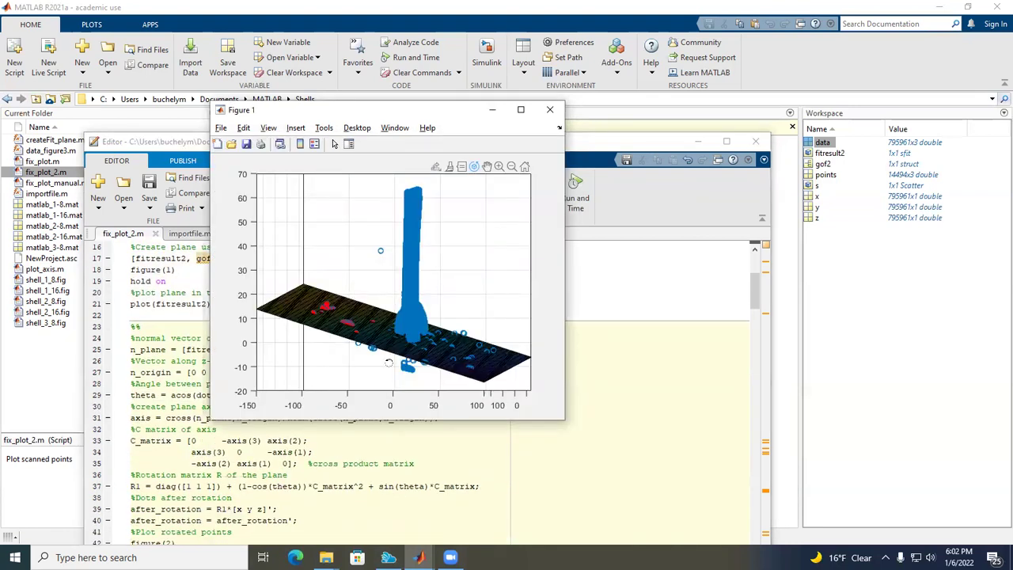
{"action": "left_click_drag", "start_coordinate": [414, 350], "coordinate": [334, 315]}
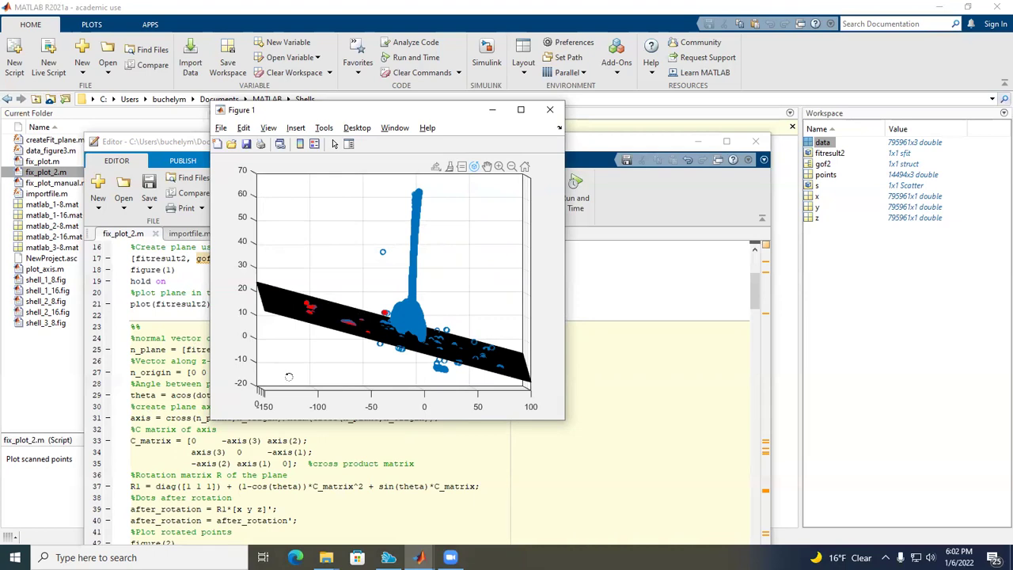
{"action": "mouse_move", "coordinate": [451, 332]}
{"action": "left_mouse_down"}
{"action": "mouse_move", "coordinate": [464, 314]}
{"action": "mouse_move", "coordinate": [456, 340]}
{"action": "left_mouse_up"}
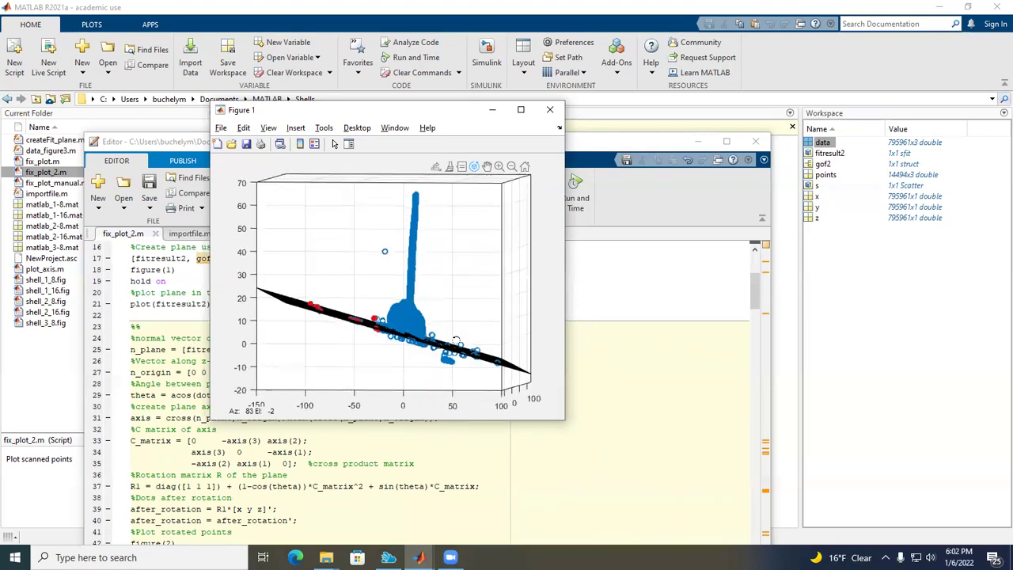
Run the script section that aligns the fitted plane's normal with the z-axis and plots the rotated points in Figure 2.
{"action": "left_click", "coordinate": [209, 343]}
{"action": "scroll", "coordinate": [228, 371], "scroll_direction": "down", "scroll_amount": 2}
{"action": "left_click", "coordinate": [290, 361]}
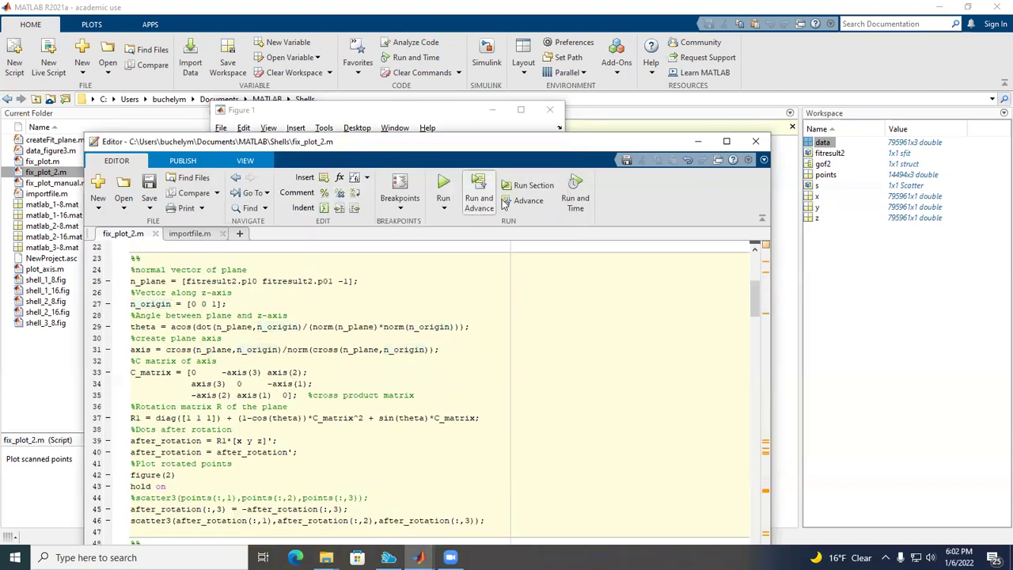
{"action": "left_click", "coordinate": [533, 186]}
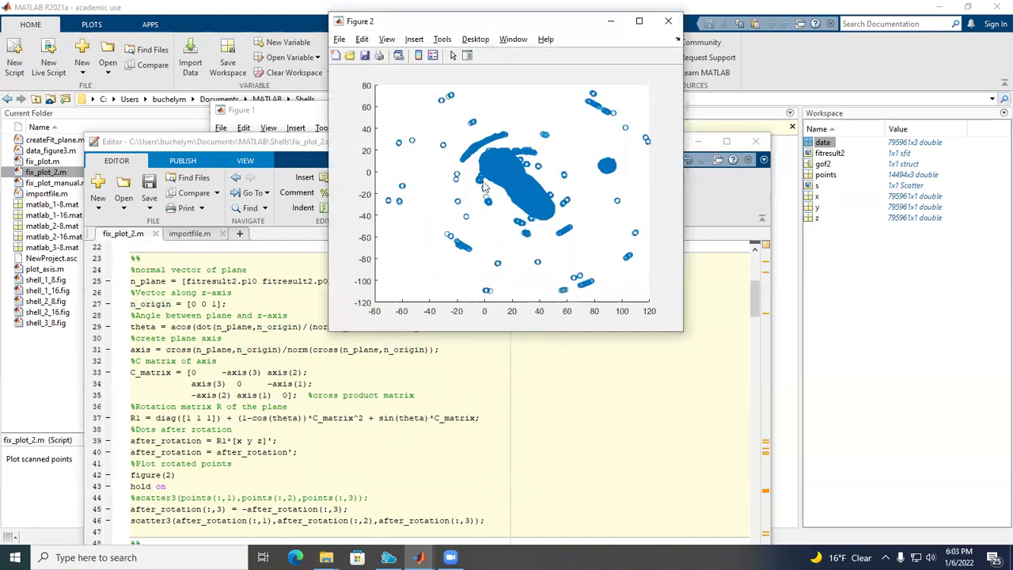
{"action": "left_click_drag", "start_coordinate": [530, 29], "coordinate": [524, 90]}
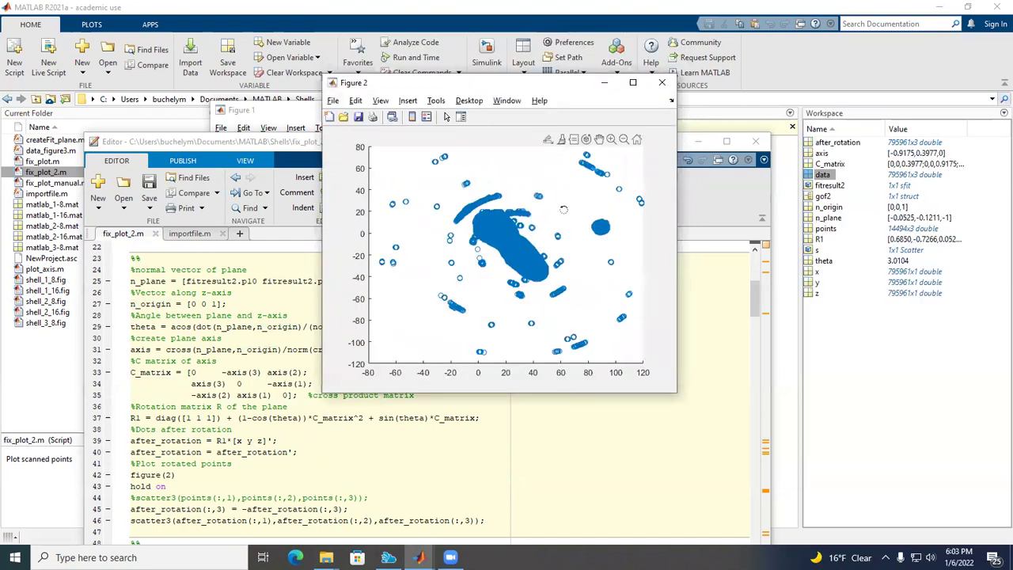
Inspect the rotated points in Figure 2 in 3D and in the X-Z view to find the z height where the base ends.
{"action": "left_click_drag", "start_coordinate": [545, 249], "coordinate": [550, 200]}
{"action": "left_click_drag", "start_coordinate": [549, 169], "coordinate": [513, 298]}
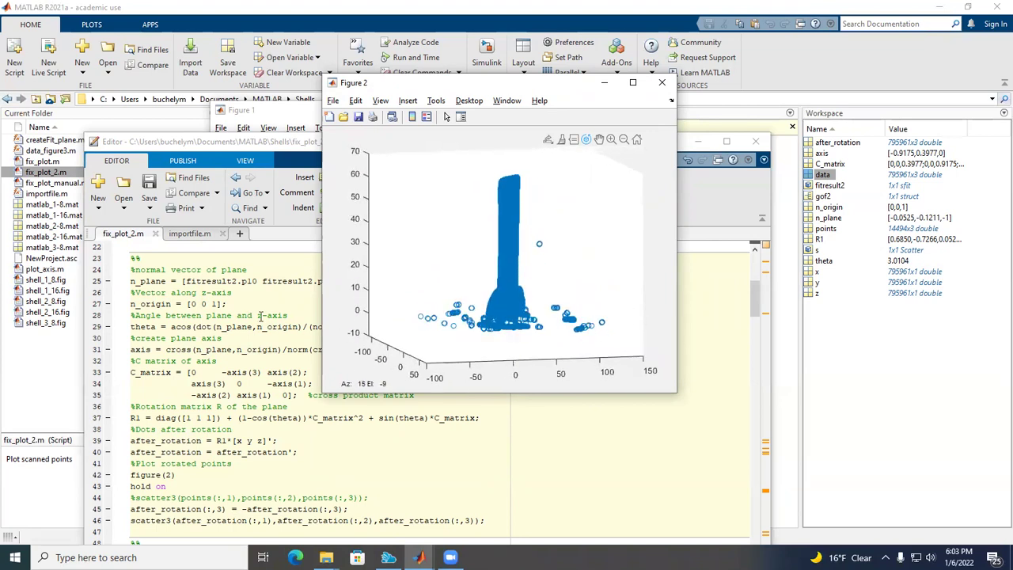
{"action": "left_click", "coordinate": [253, 311]}
{"action": "scroll", "coordinate": [254, 310], "scroll_direction": "down", "scroll_amount": 5}
{"action": "scroll", "coordinate": [253, 311], "scroll_direction": "down", "scroll_amount": 1}
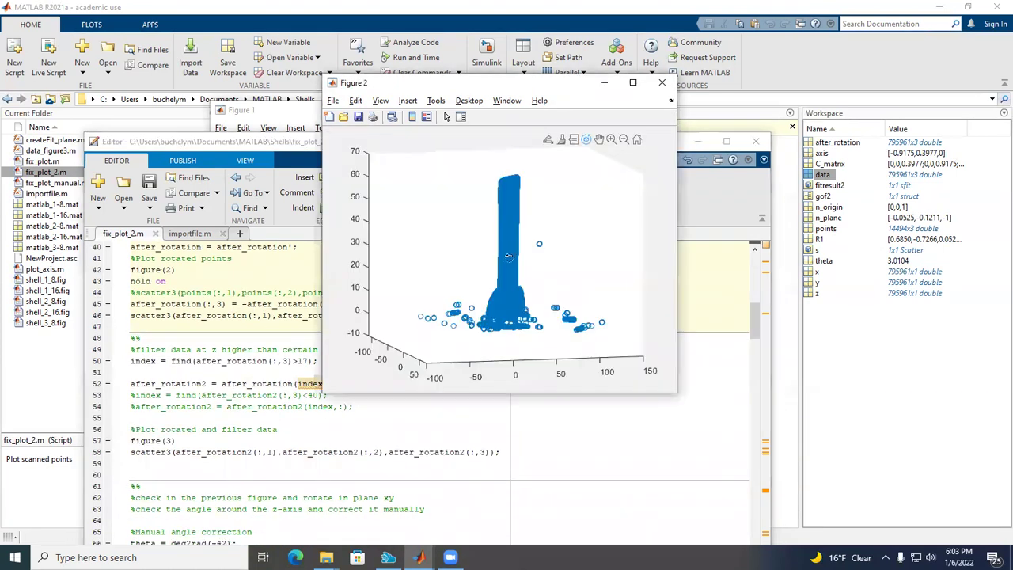
{"action": "left_click", "coordinate": [586, 140]}
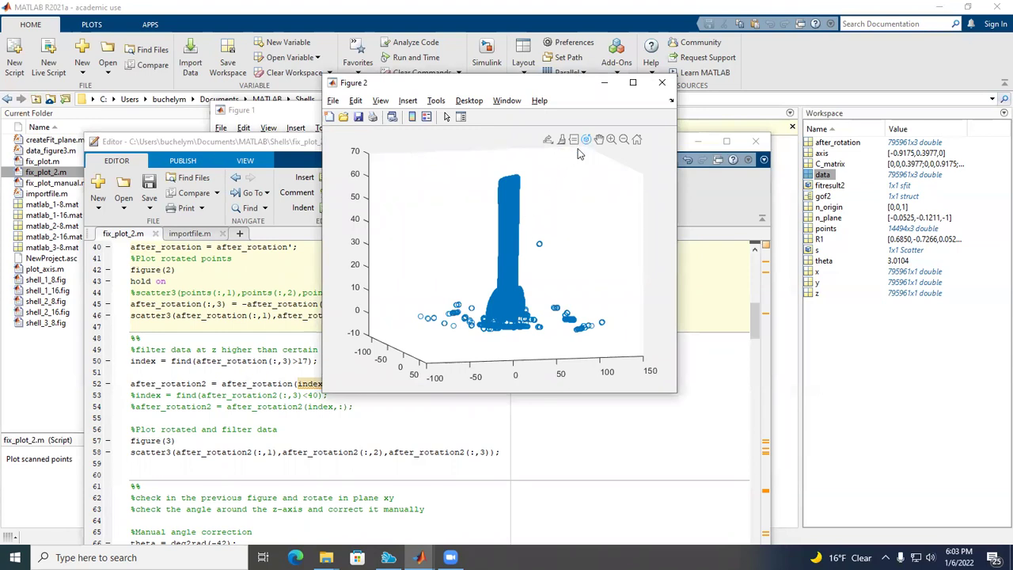
{"action": "right_click", "coordinate": [547, 220]}
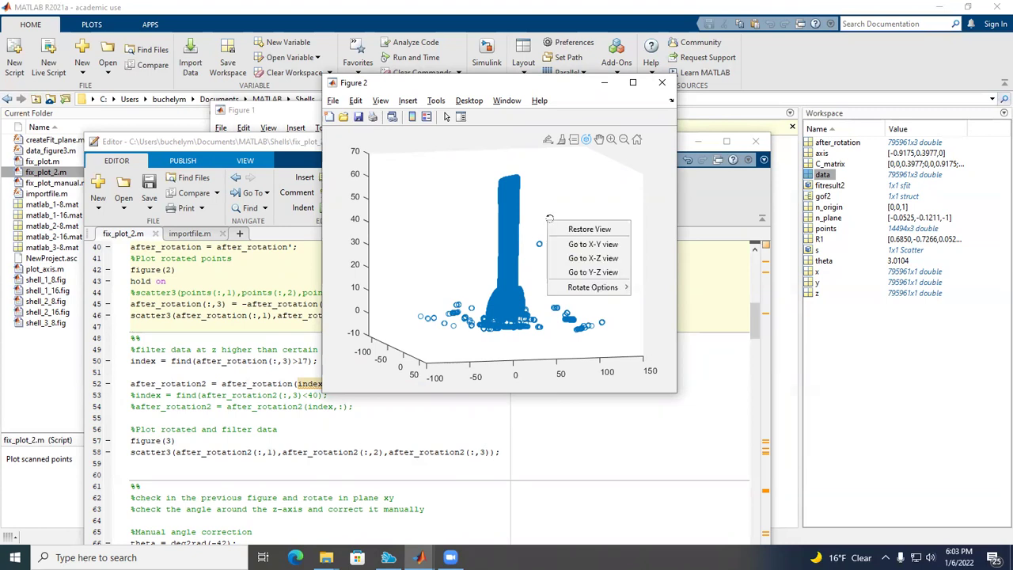
{"action": "left_click", "coordinate": [603, 262]}
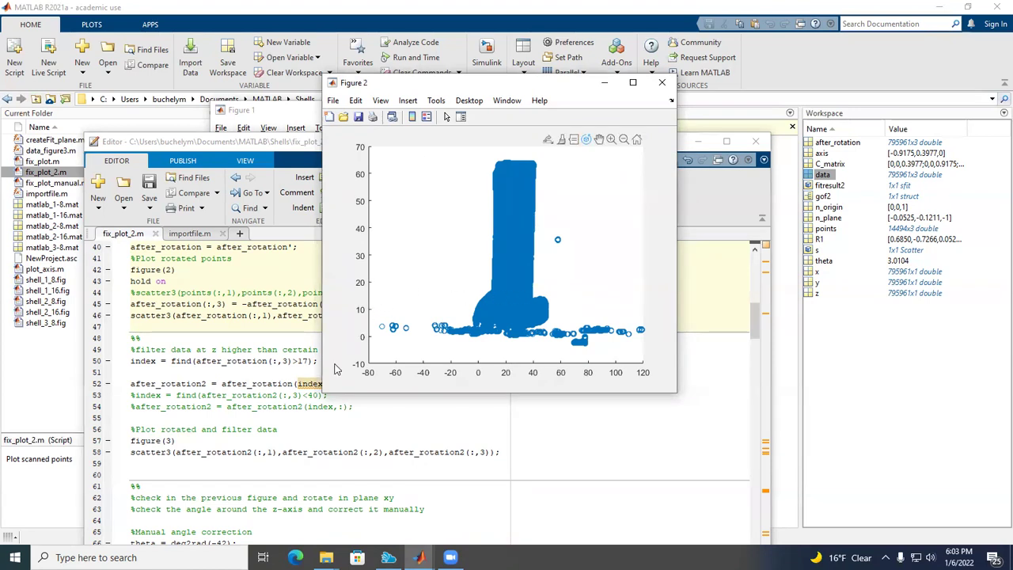
Set the z filter threshold on line 50 to 17 and run that section to plot the filtered points in Figure 3.
{"action": "left_click", "coordinate": [300, 361]}
{"action": "double_click", "coordinate": [301, 361]}
{"action": "type", "text": "17"}
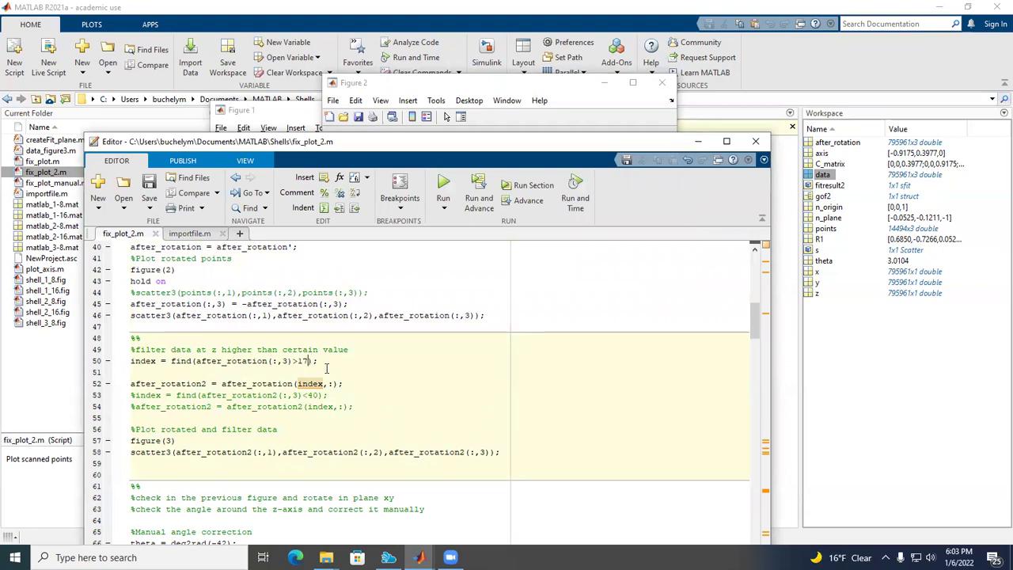
{"action": "left_click", "coordinate": [529, 185]}
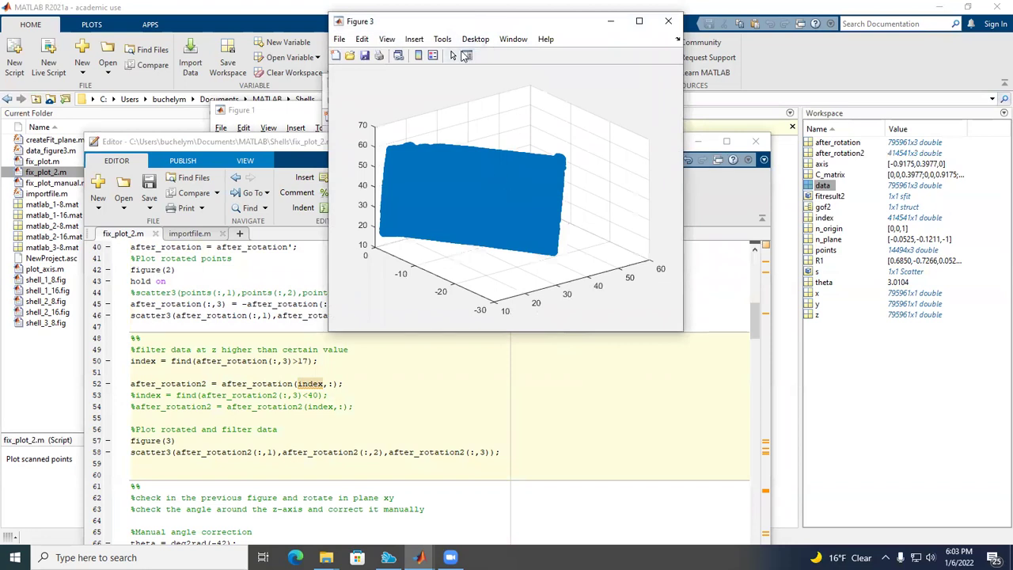
{"action": "mouse_move", "coordinate": [570, 183]}
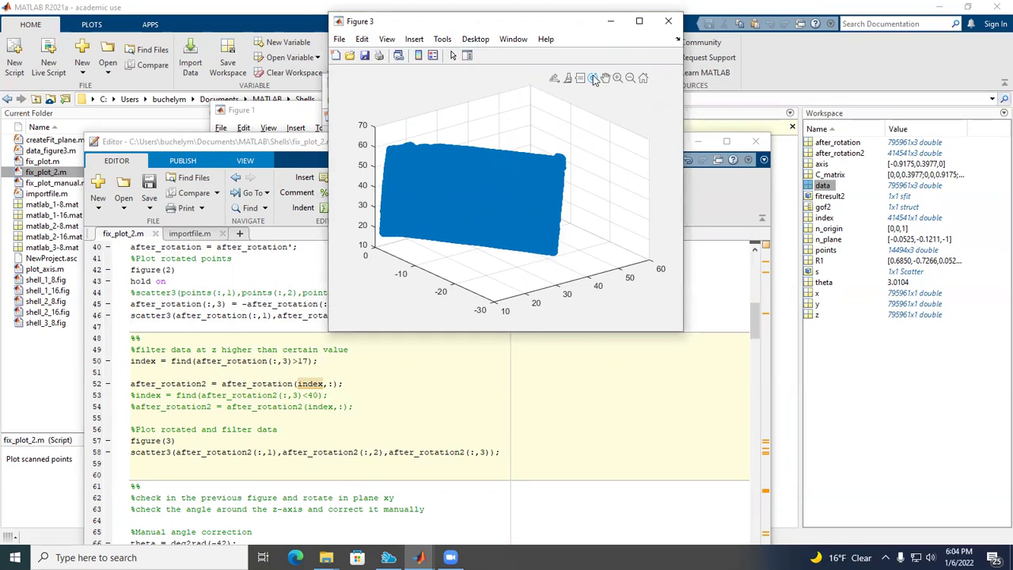
Check Figure 3 in the X-Z view, and try a z filter threshold of 5 on line 50 by rerunning that section.
{"action": "right_click", "coordinate": [584, 197]}
{"action": "left_click", "coordinate": [623, 231]}
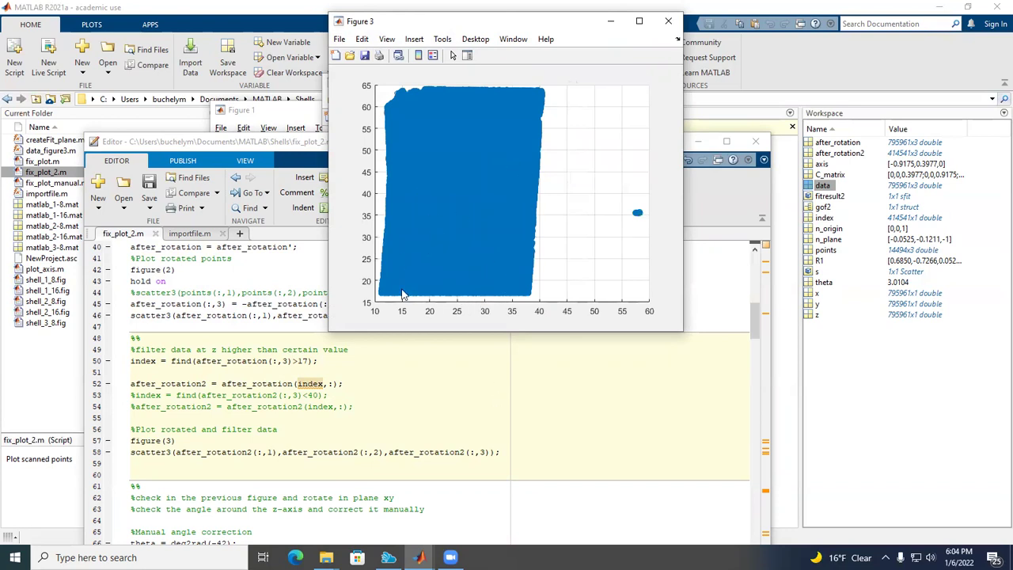
{"action": "left_click", "coordinate": [308, 361]}
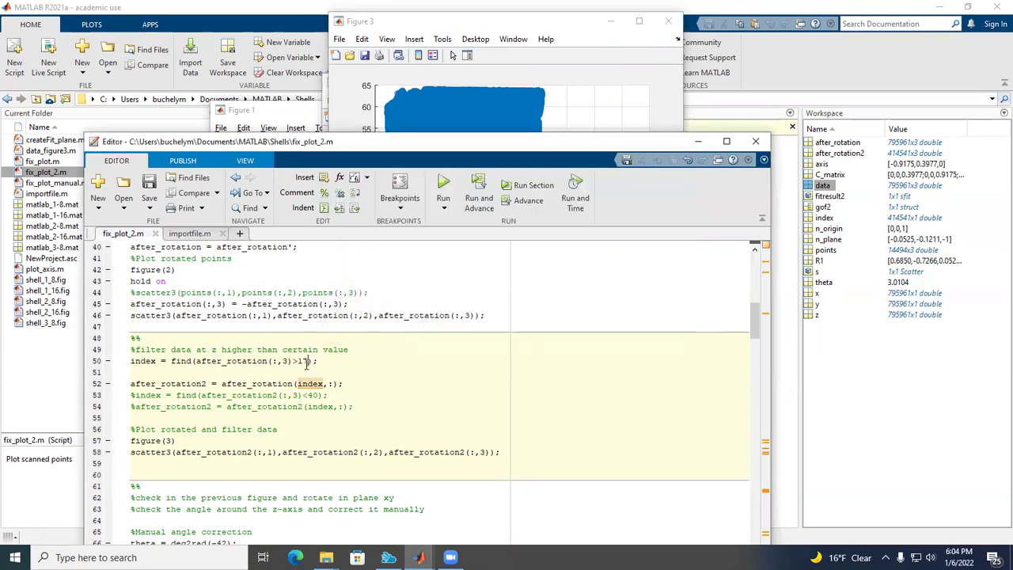
{"action": "double_click", "coordinate": [308, 361]}
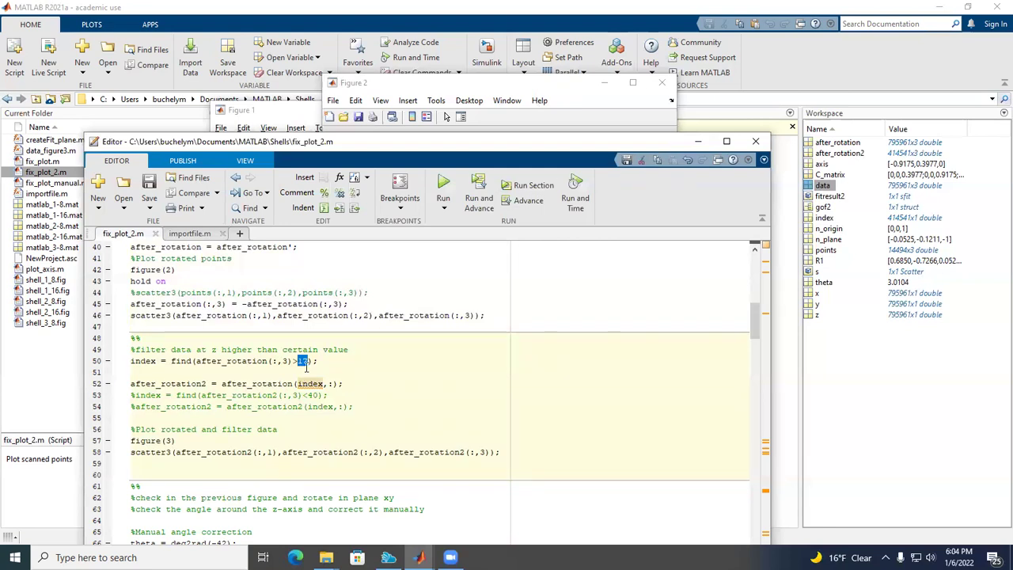
{"action": "type", "text": "5"}
{"action": "left_click", "coordinate": [510, 188]}
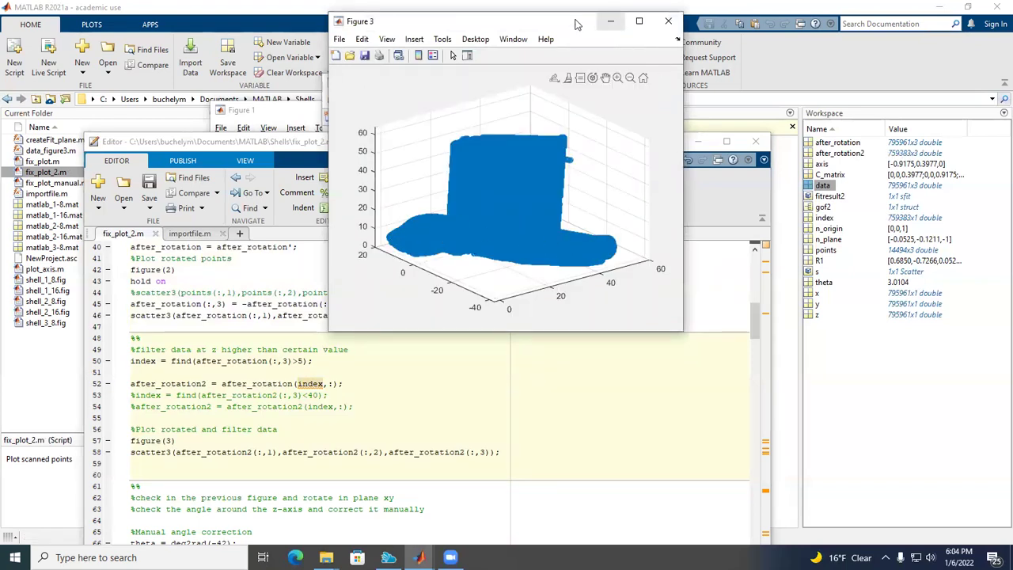
{"action": "left_click_drag", "start_coordinate": [576, 25], "coordinate": [789, 148]}
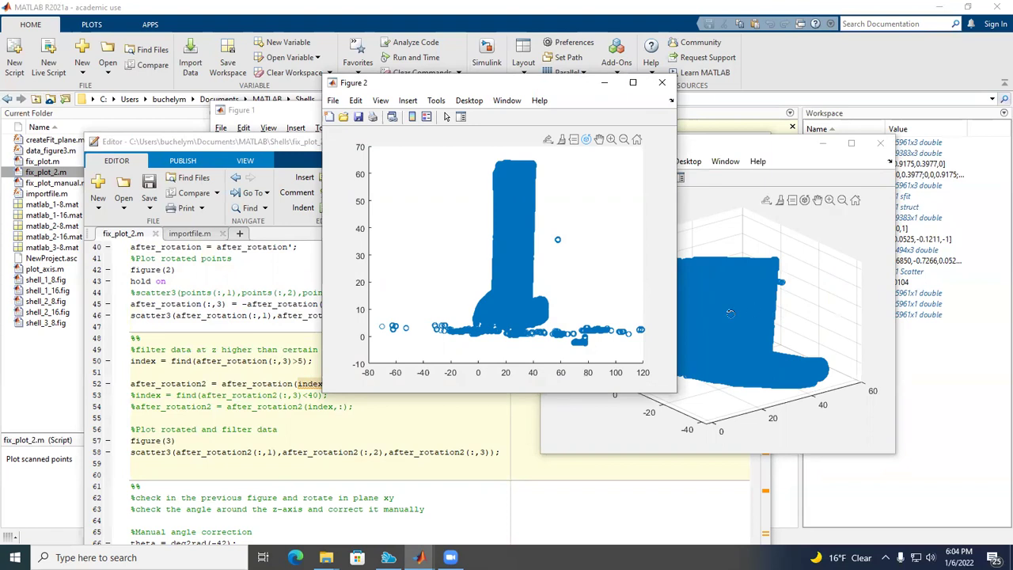
{"action": "left_click", "coordinate": [886, 151]}
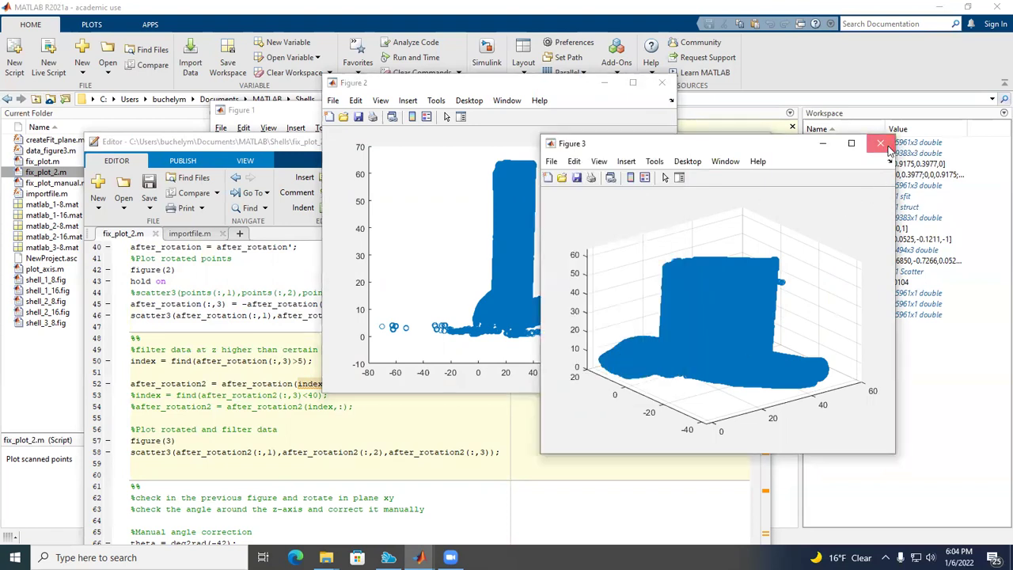
Set the z filter threshold on line 50 to 17 and rerun the section to plot the filtered points in Figure 3.
{"action": "left_click", "coordinate": [276, 369]}
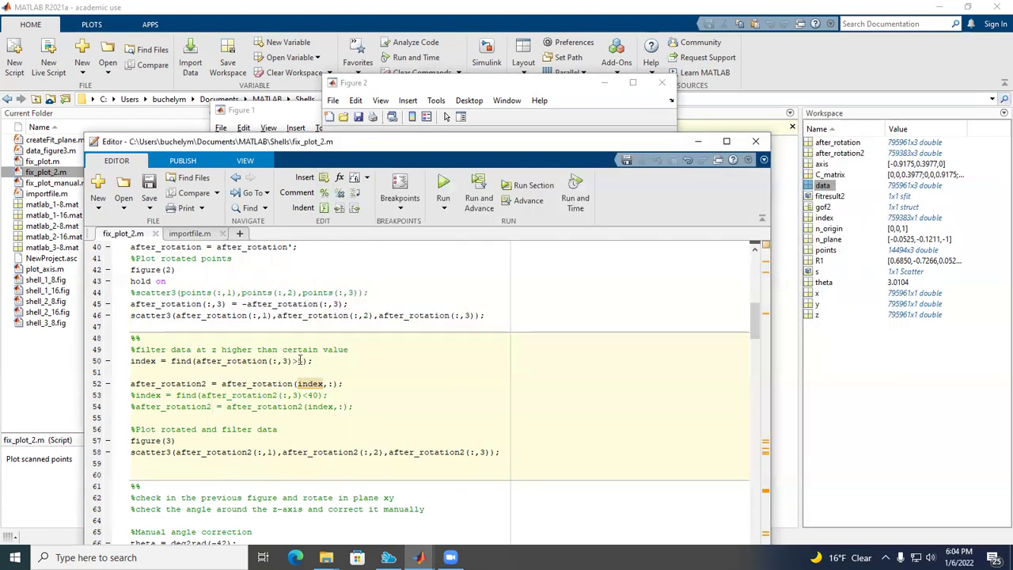
{"action": "type", "text": "17"}
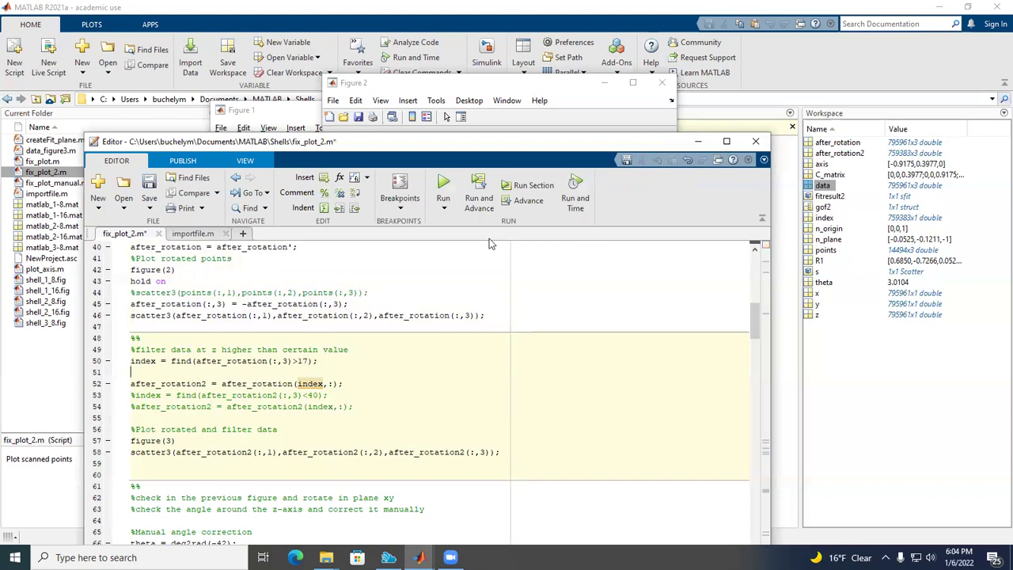
{"action": "left_click", "coordinate": [519, 187]}
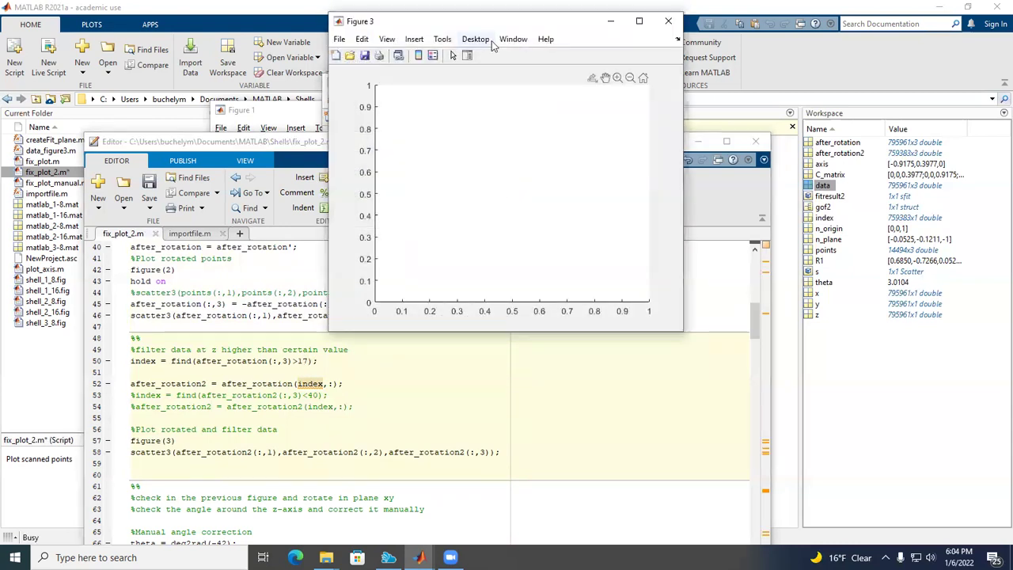
{"action": "mouse_move", "coordinate": [607, 78]}
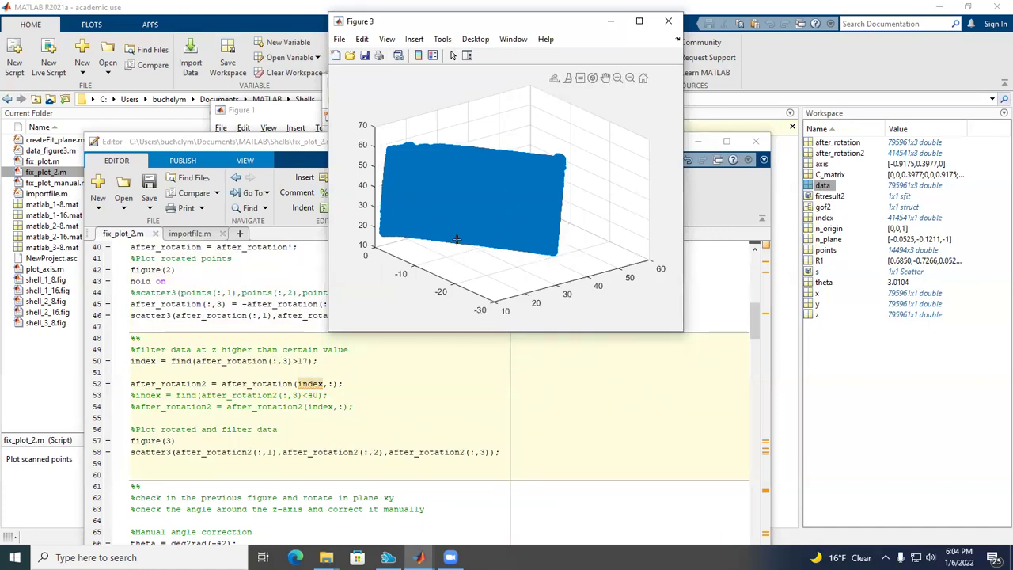
Review the script's manual angle correction section and examine the shell's angle about the z-axis in Figure 3's X-Y view.
{"action": "scroll", "coordinate": [317, 441], "scroll_direction": "down", "scroll_amount": 2}
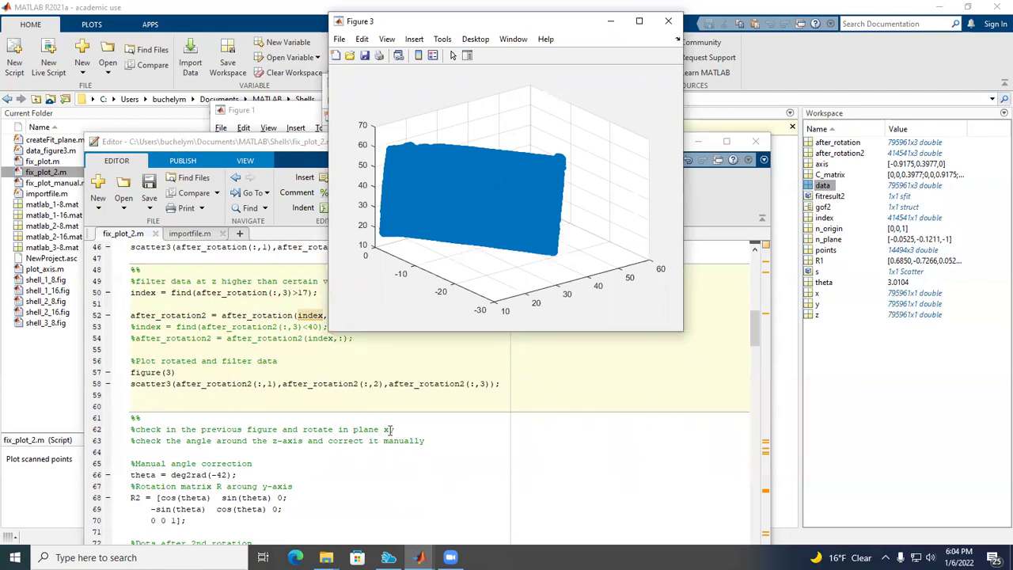
{"action": "left_click", "coordinate": [317, 441]}
{"action": "scroll", "coordinate": [317, 435], "scroll_direction": "down", "scroll_amount": 2}
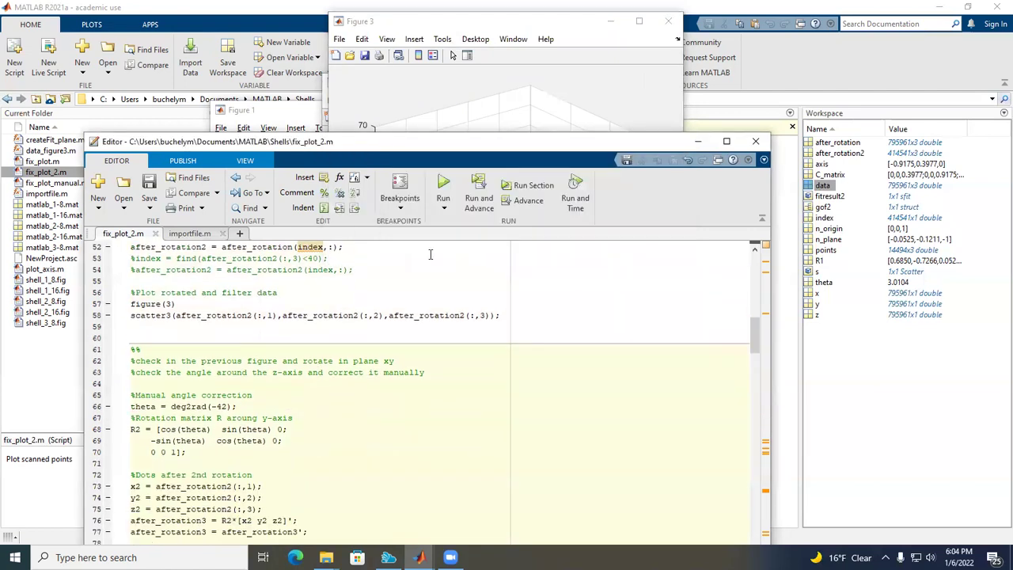
{"action": "left_click", "coordinate": [439, 21]}
{"action": "left_click", "coordinate": [593, 78]}
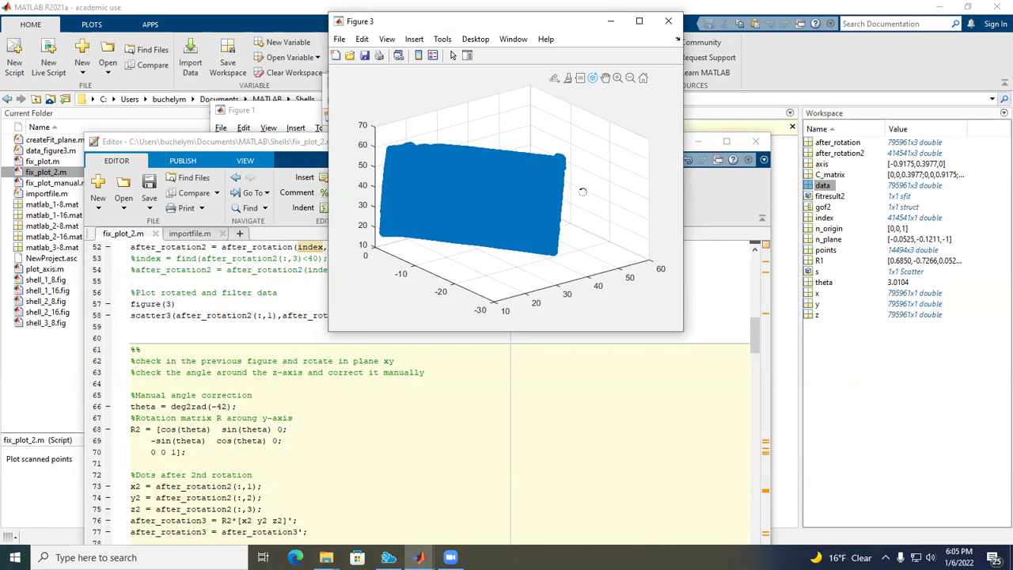
{"action": "right_click", "coordinate": [582, 191]}
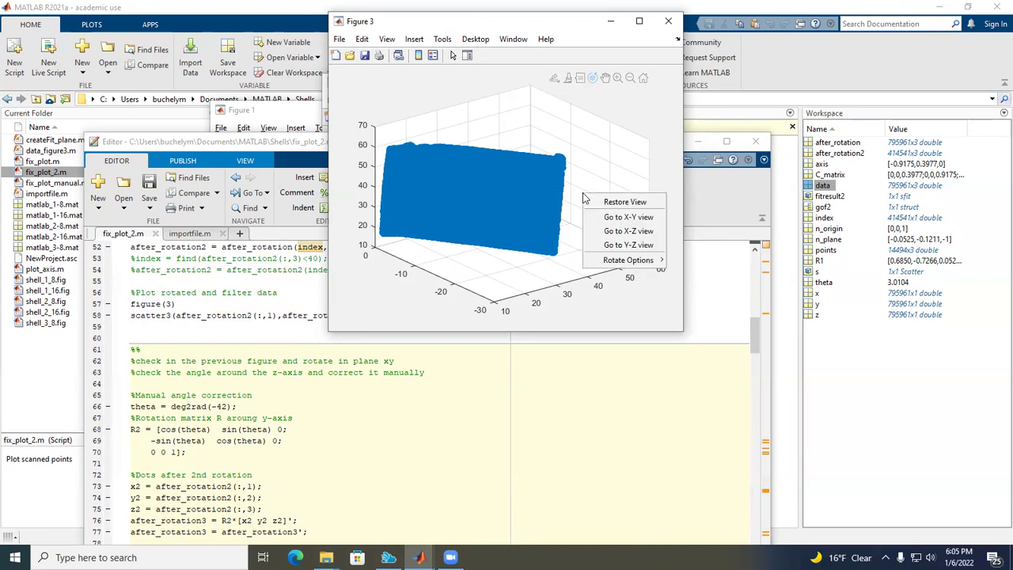
{"action": "left_click", "coordinate": [617, 217]}
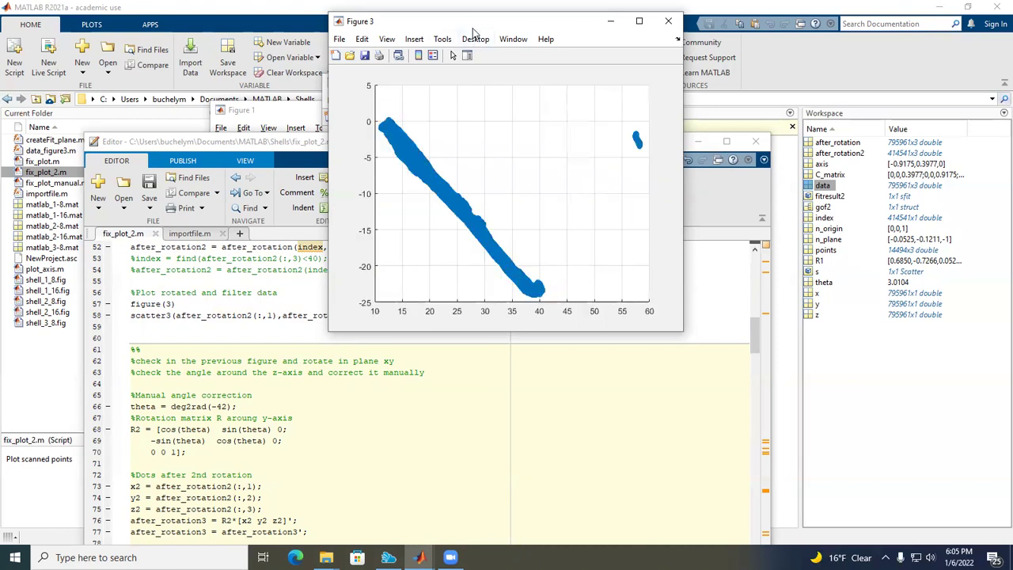
{"action": "left_click_drag", "start_coordinate": [474, 22], "coordinate": [503, 118]}
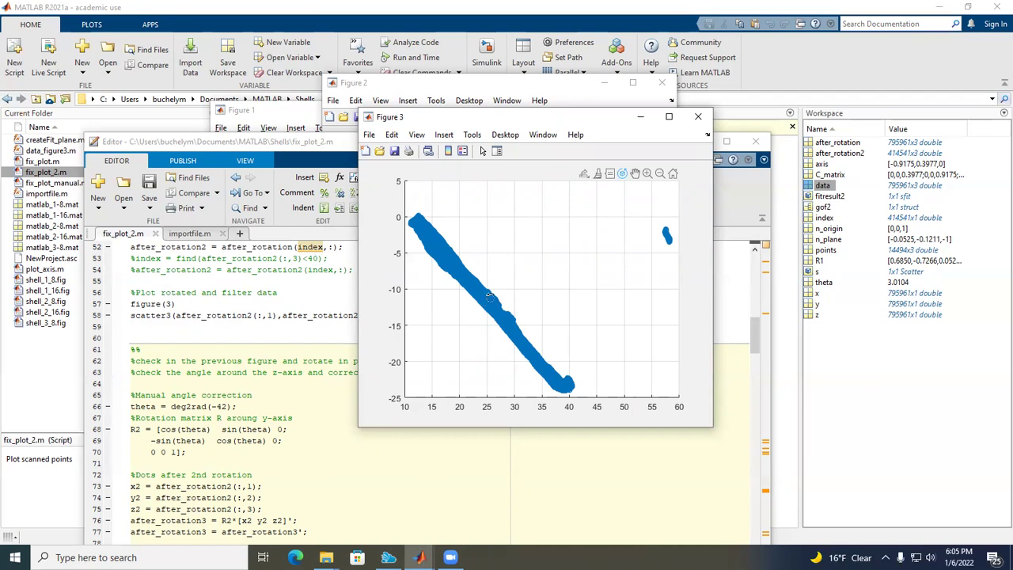
Run the manual angle correction section with theta at -42 degrees to plot the second rotation in Figure 2.
{"action": "left_click", "coordinate": [222, 403]}
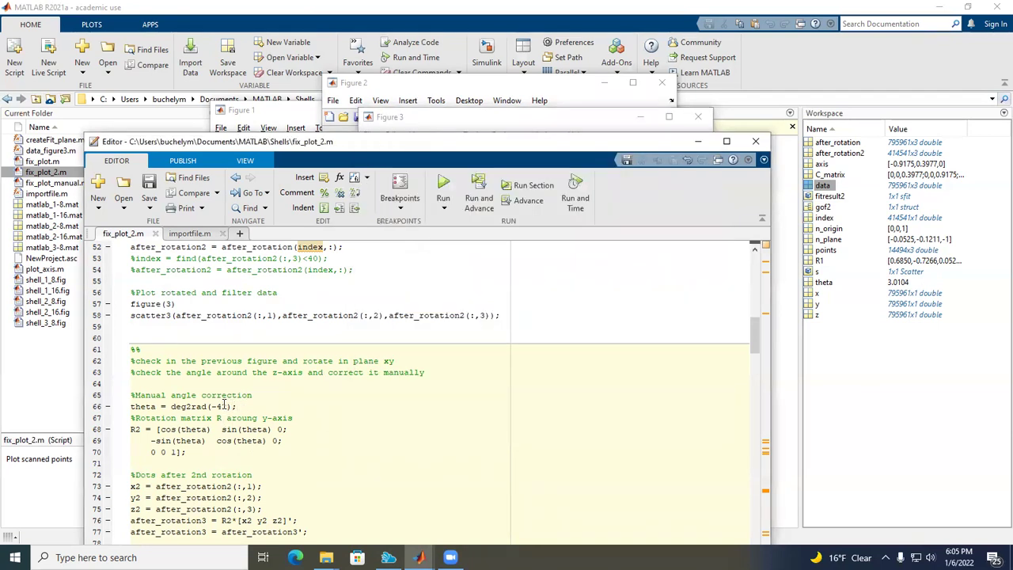
{"action": "left_click", "coordinate": [526, 185]}
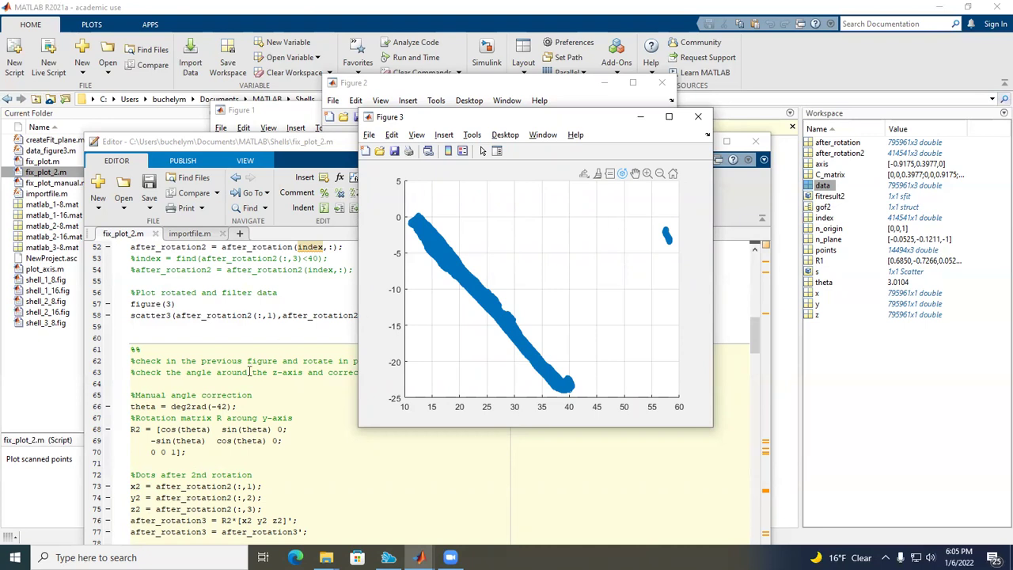
{"action": "left_click", "coordinate": [301, 382]}
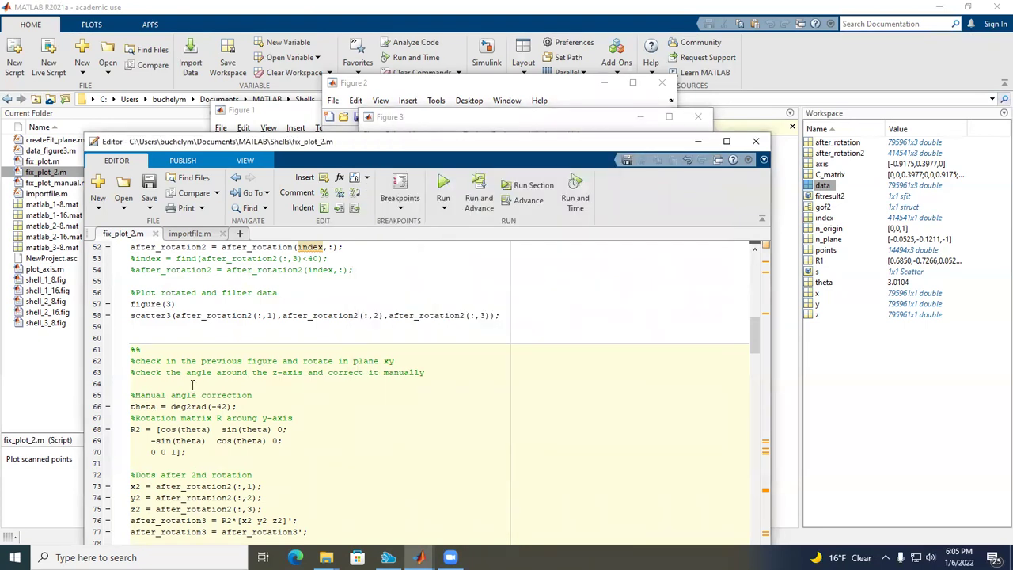
{"action": "left_click", "coordinate": [537, 187]}
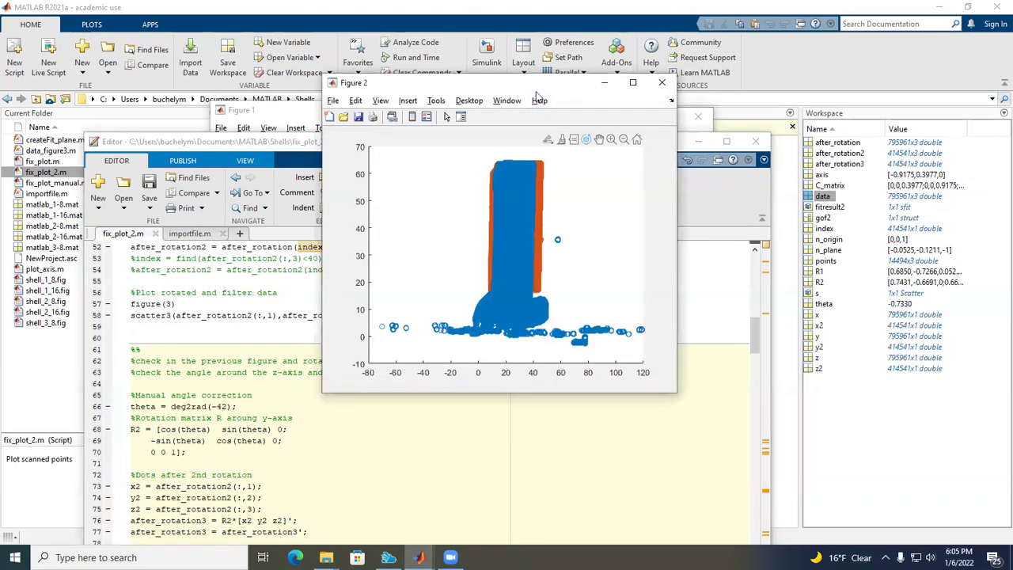
Inspect the corrected points in Figure 2 in a close-up X-Y view to judge their alignment with the x-axis.
{"action": "mouse_move", "coordinate": [560, 232]}
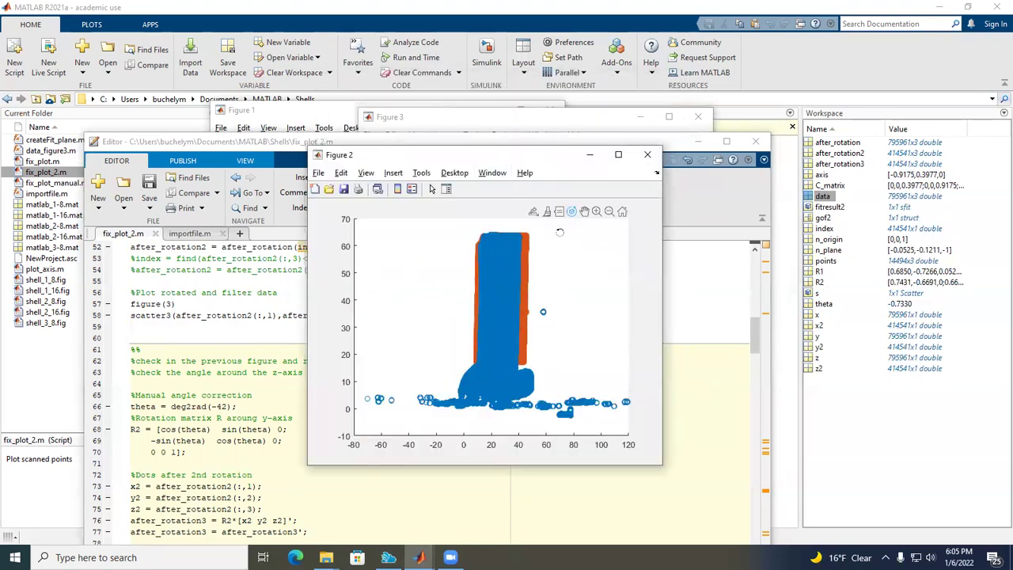
{"action": "right_click", "coordinate": [502, 274]}
{"action": "left_click", "coordinate": [542, 298]}
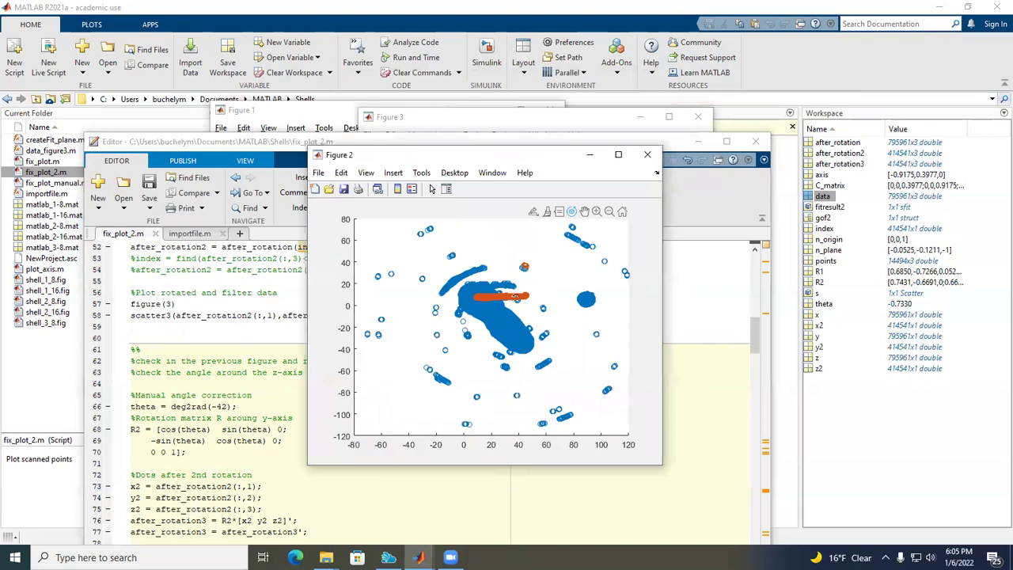
{"action": "left_click", "coordinate": [597, 213]}
{"action": "scroll", "coordinate": [502, 303], "scroll_direction": "up", "scroll_amount": 4}
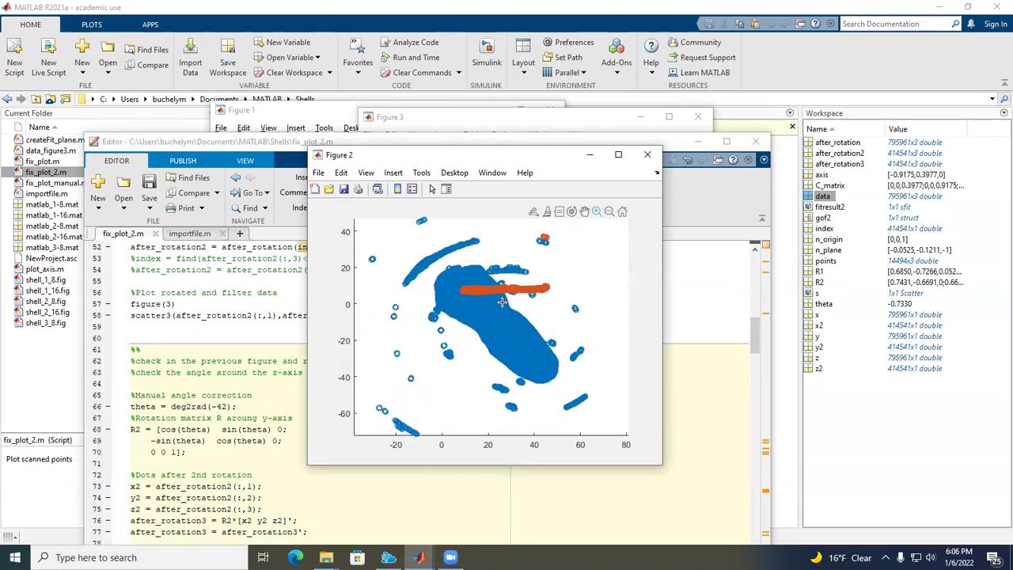
{"action": "scroll", "coordinate": [501, 302], "scroll_direction": "up", "scroll_amount": 4}
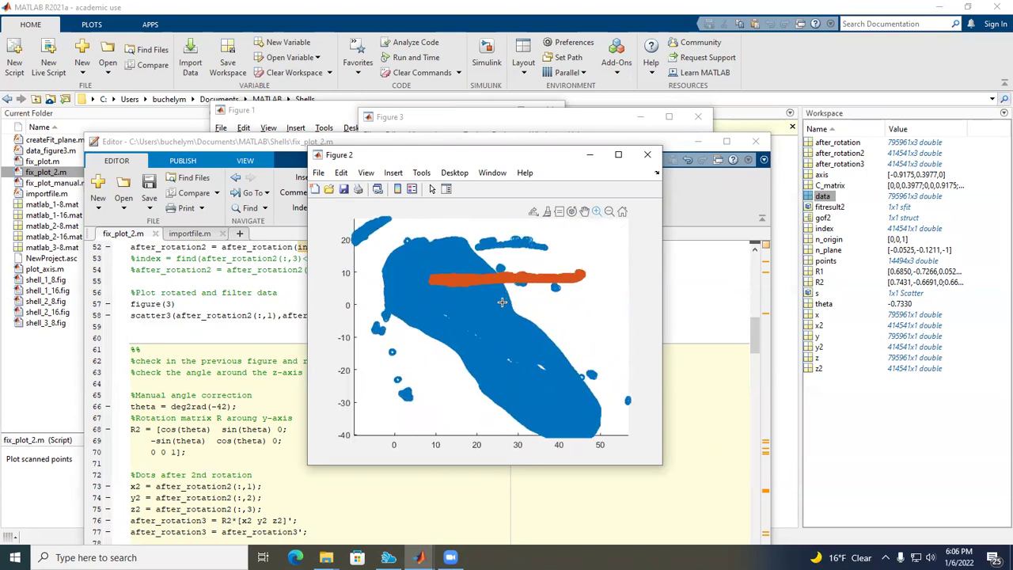
{"action": "scroll", "coordinate": [502, 302], "scroll_direction": "up", "scroll_amount": 3}
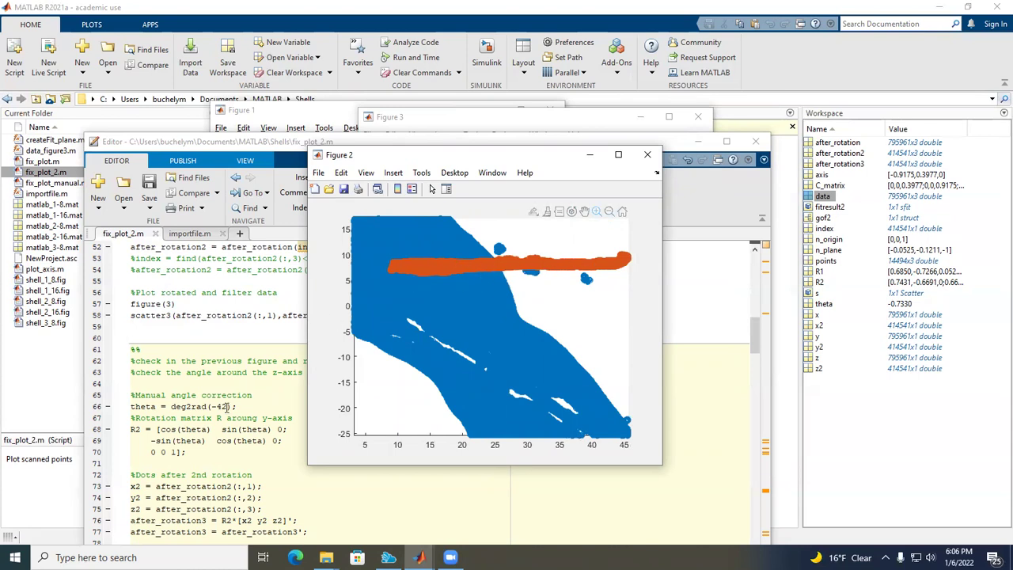
Set theta on line 66 to -30 degrees and run the section to add the result to Figure 2.
{"action": "double_click", "coordinate": [224, 406]}
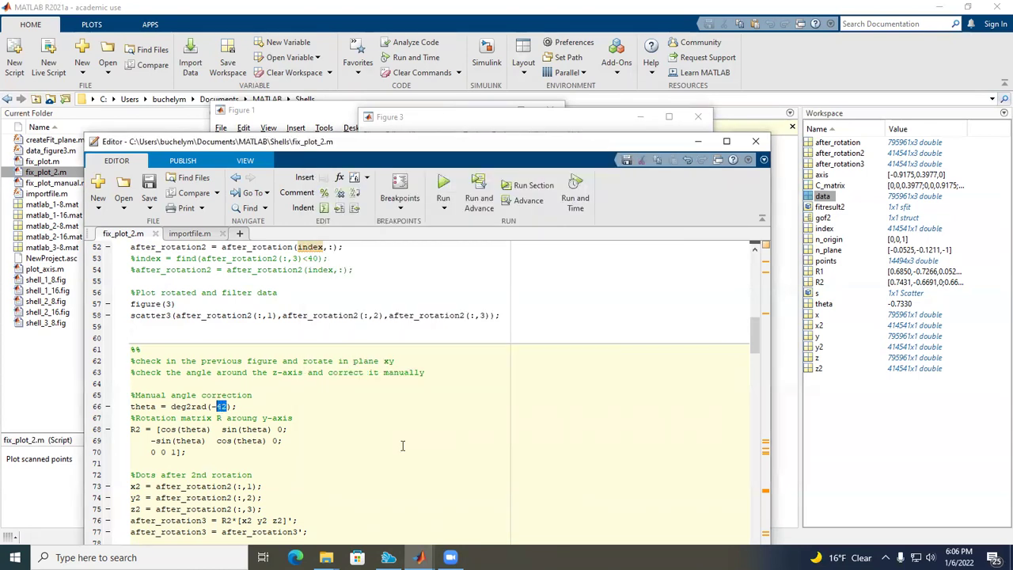
{"action": "type", "text": "3"}
{"action": "type", "text": "5"}
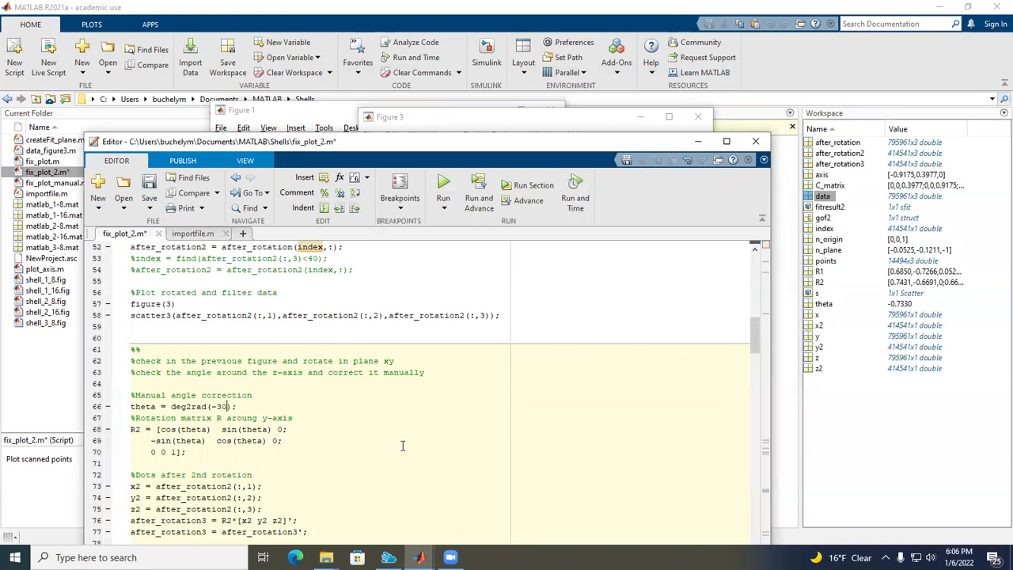
{"action": "left_click", "coordinate": [522, 187]}
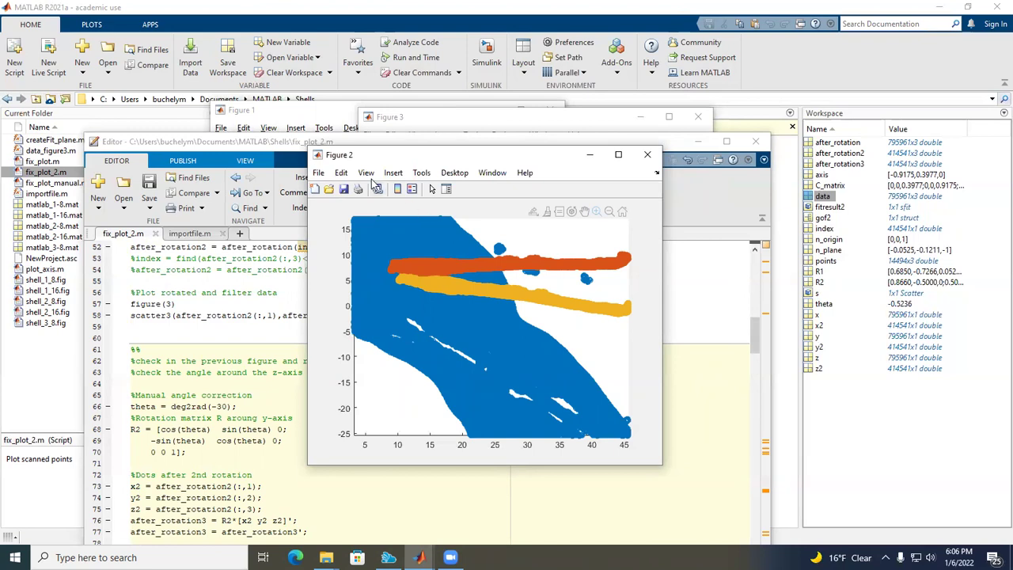
Open the Plot Browser for Figure 2, hide the blue point series, and toggle the red and yellow series off and on to identify them.
{"action": "left_click", "coordinate": [366, 172]}
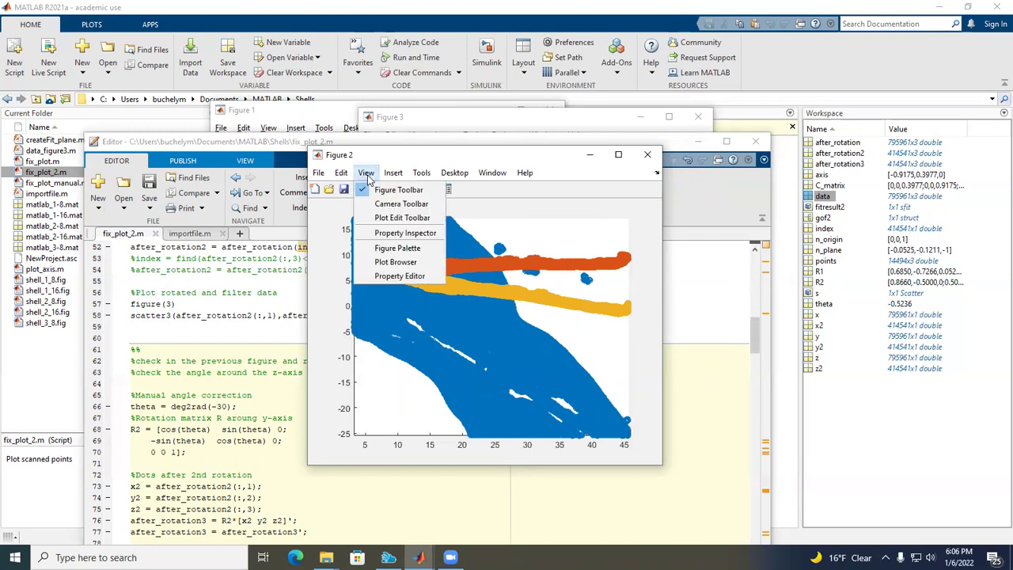
{"action": "left_click", "coordinate": [396, 262]}
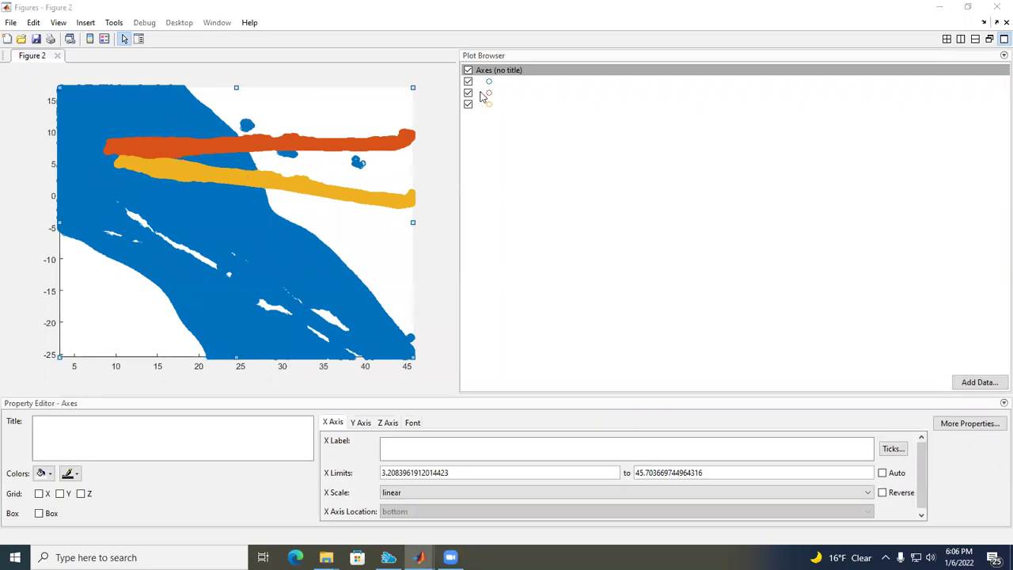
{"action": "left_click", "coordinate": [467, 82]}
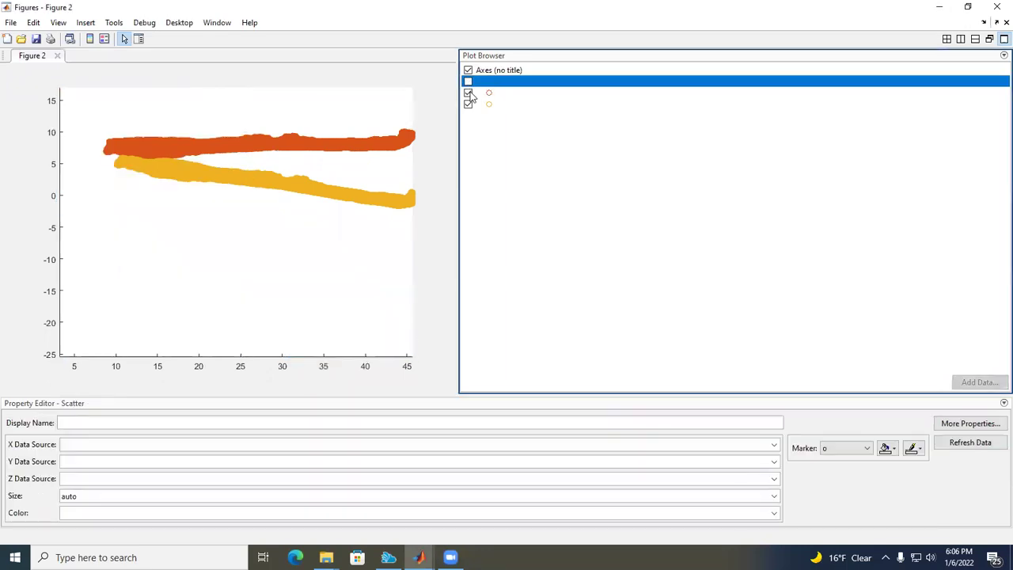
{"action": "left_click", "coordinate": [468, 93]}
{"action": "left_click", "coordinate": [468, 93]}
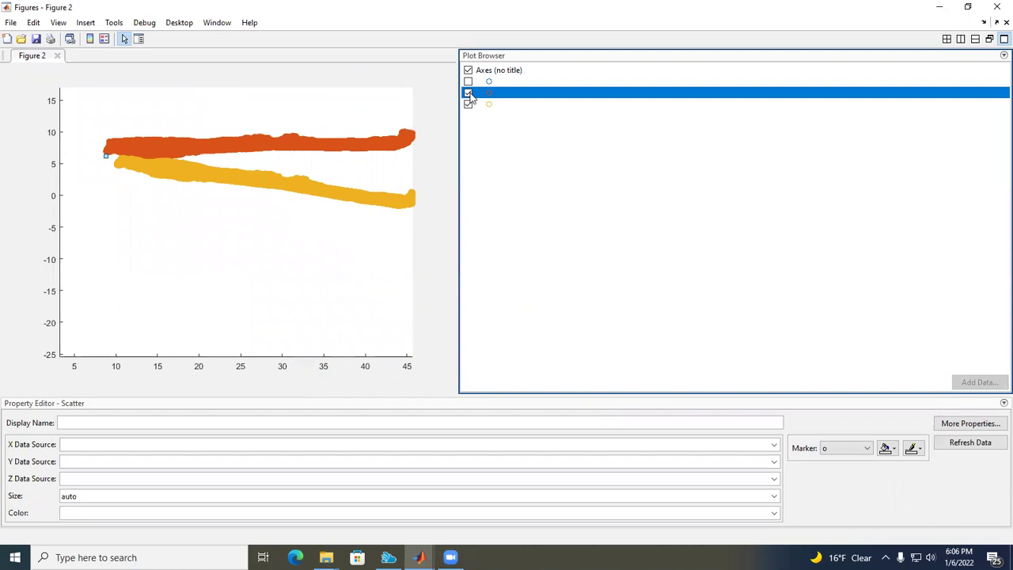
{"action": "left_click", "coordinate": [467, 103]}
{"action": "left_click", "coordinate": [468, 104]}
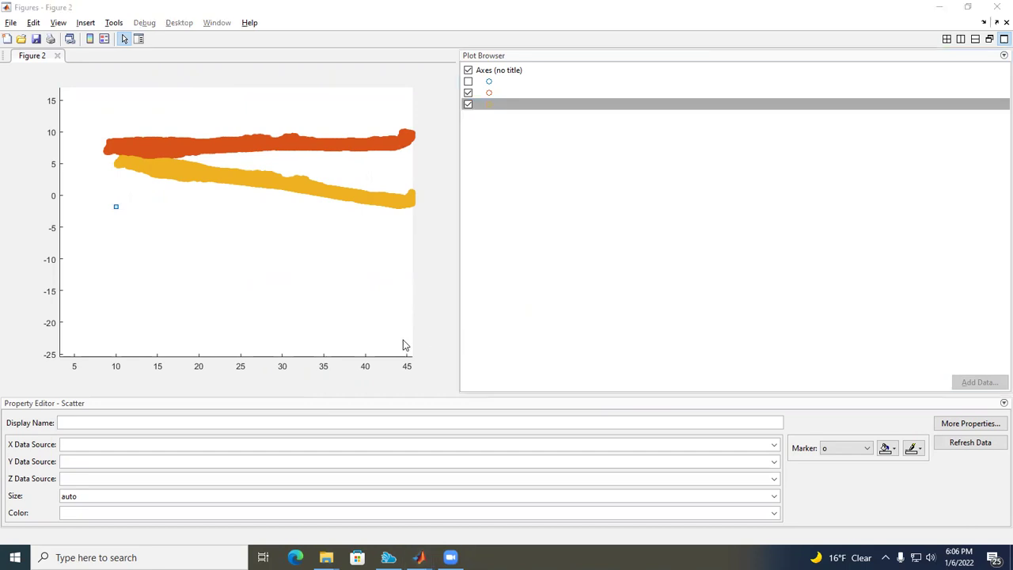
Set theta on line 66 to -46 degrees and run the section to add the result to Figure 2.
{"action": "key", "text": "alt+Tab"}
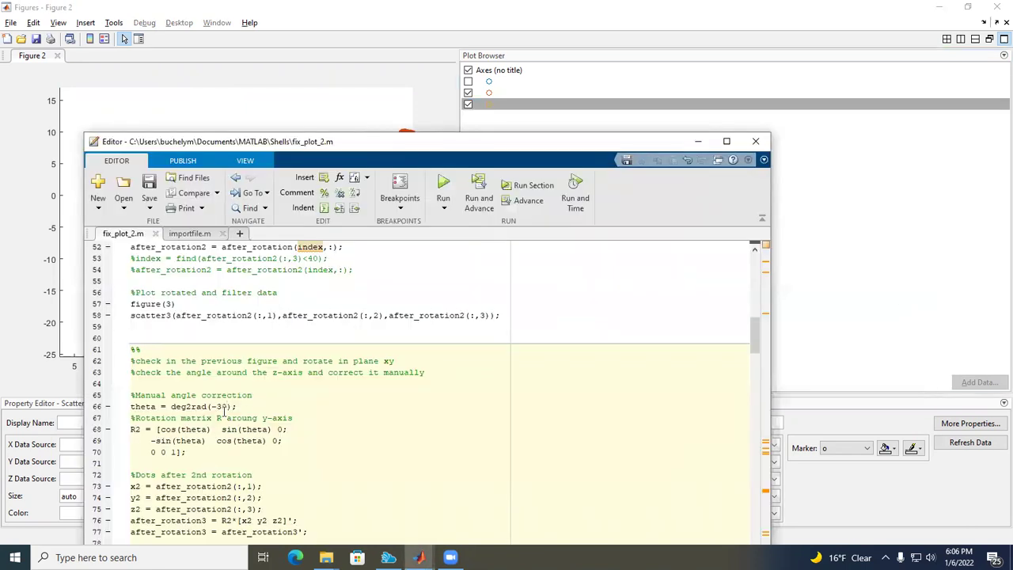
{"action": "double_click", "coordinate": [225, 406]}
{"action": "type", "text": "47"}
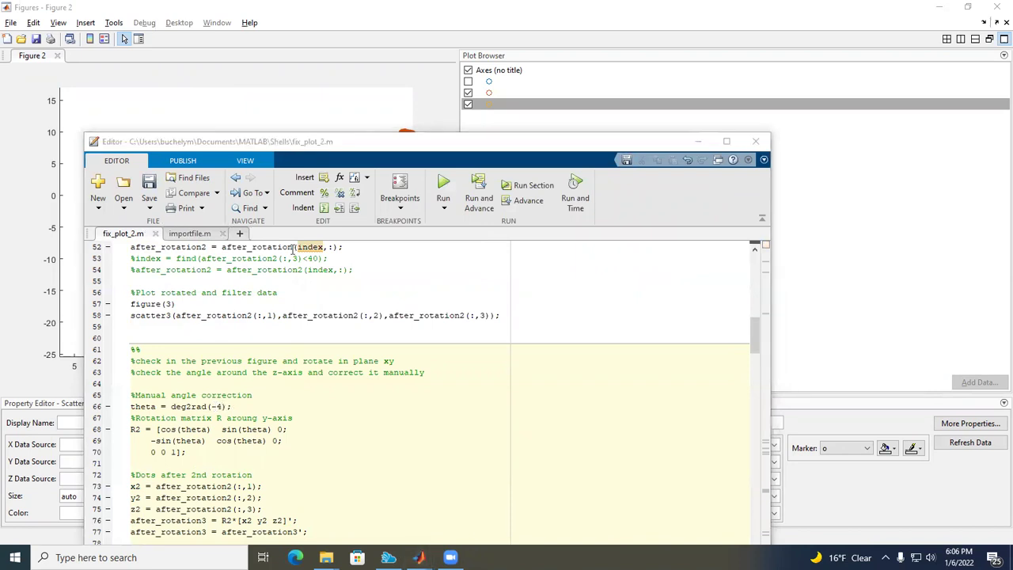
{"action": "left_click", "coordinate": [330, 114]}
{"action": "left_click", "coordinate": [309, 153]}
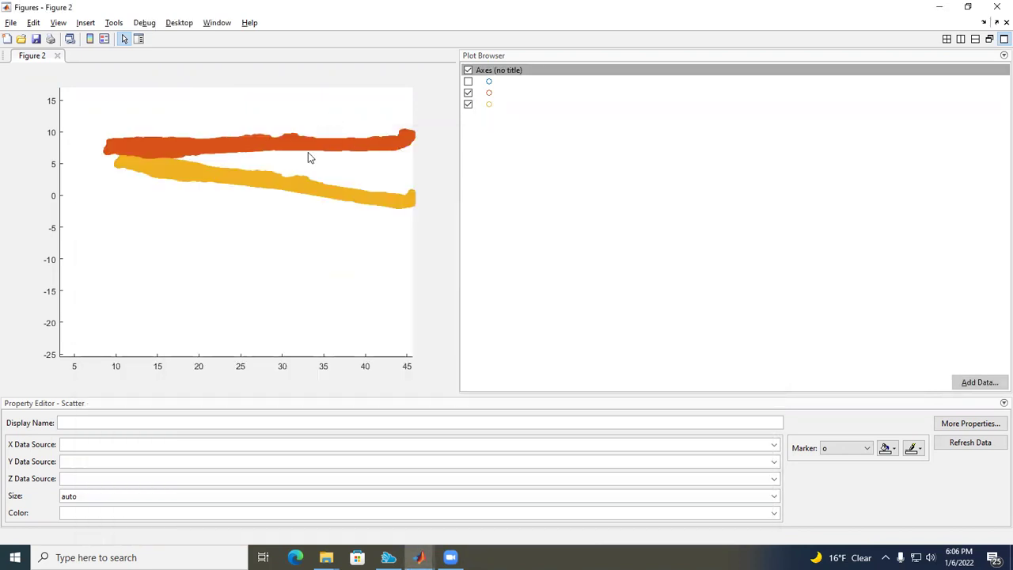
{"action": "key", "text": "alt+Tab"}
{"action": "key", "text": "alt+Tab"}
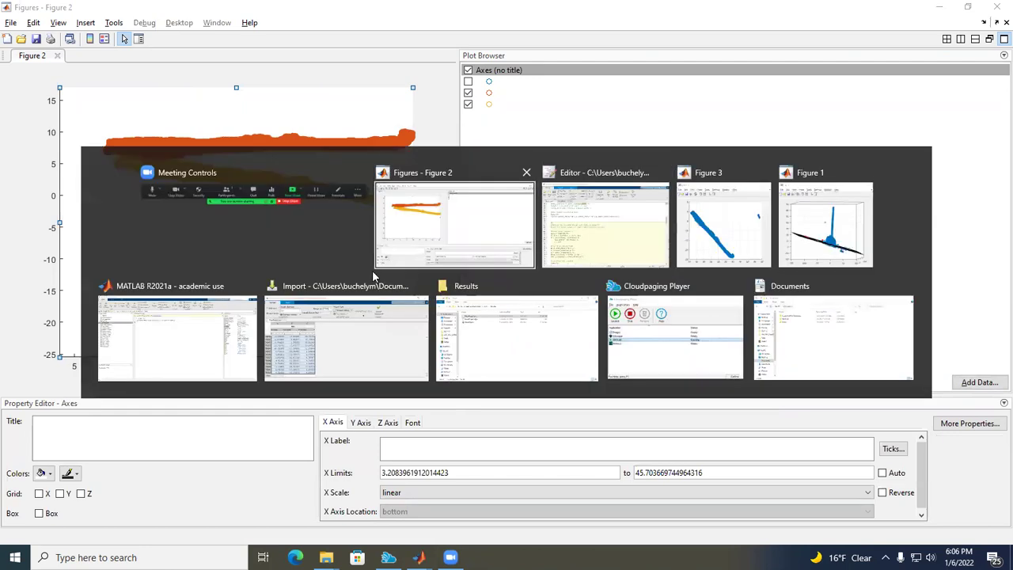
{"action": "type", "text": "6);"}
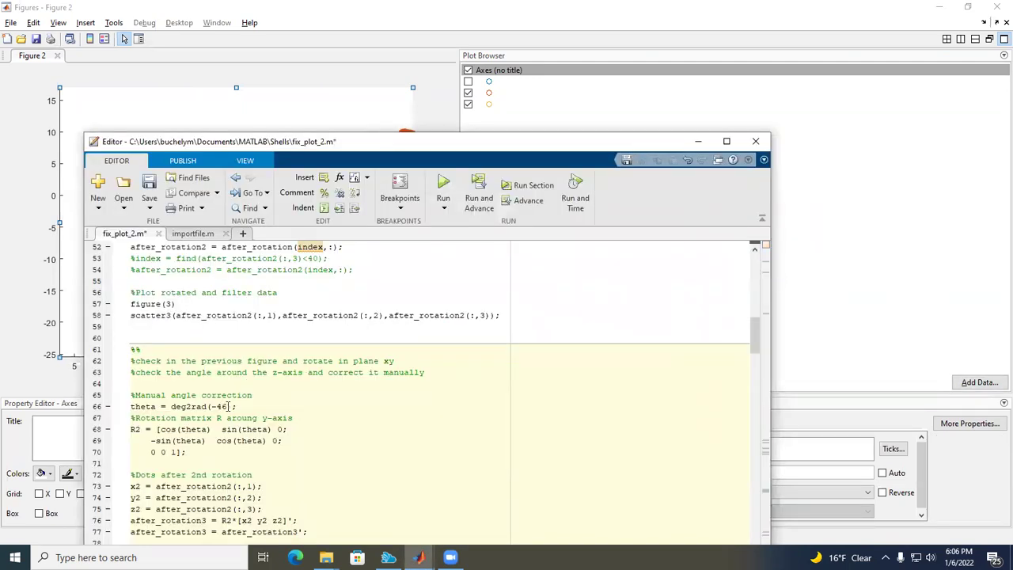
{"action": "left_click", "coordinate": [514, 184]}
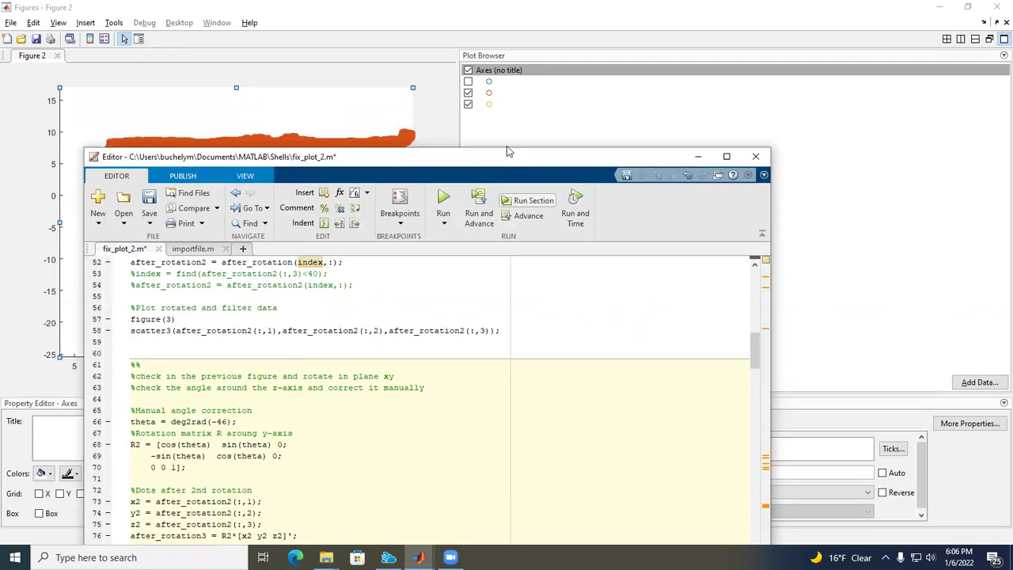
Set theta on line 66 to -45 degrees and run the section to plot this rotation in Figure 2.
{"action": "key", "text": "alt+Tab"}
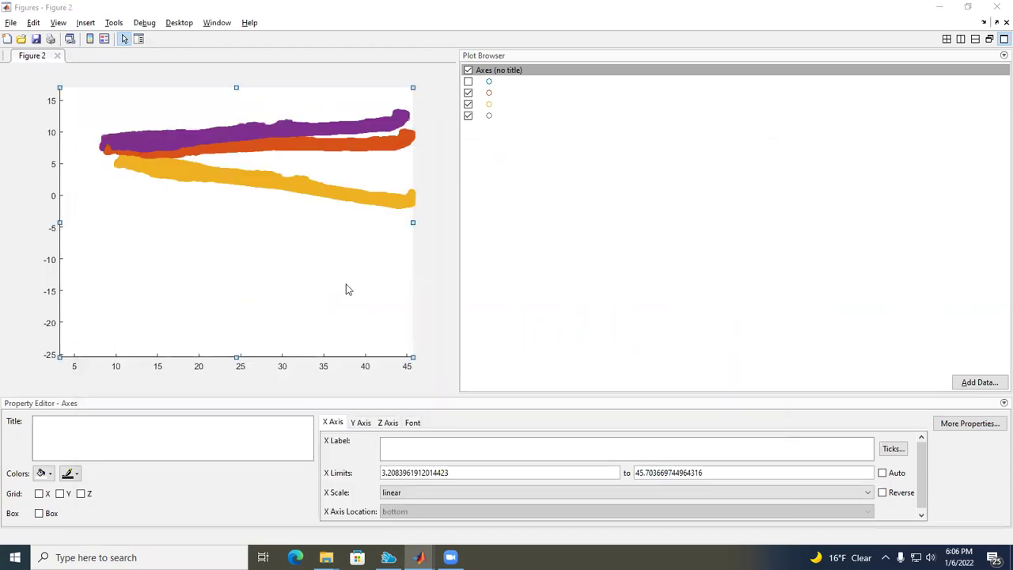
{"action": "double_click", "coordinate": [224, 421]}
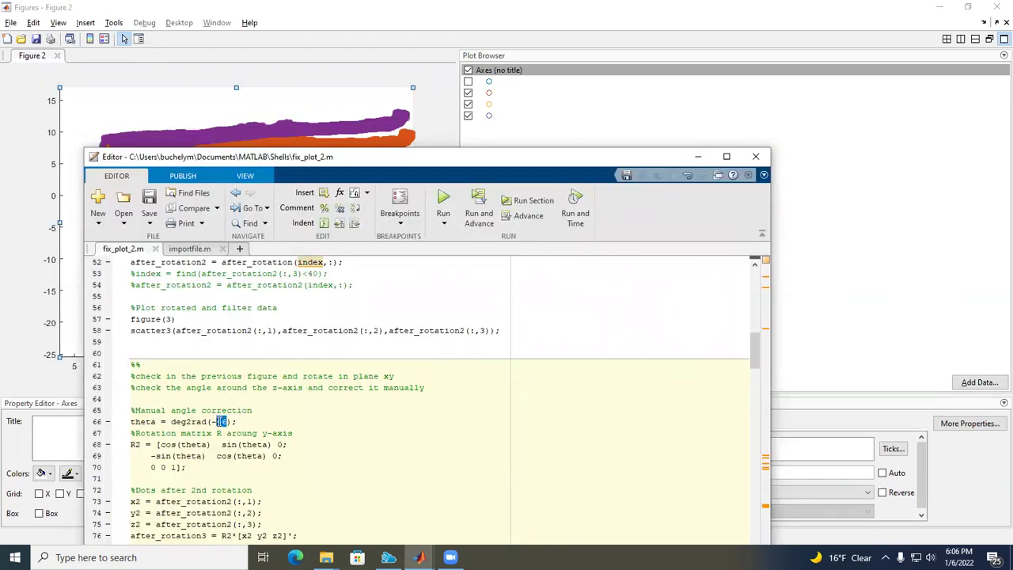
{"action": "key", "text": "BackSpace"}
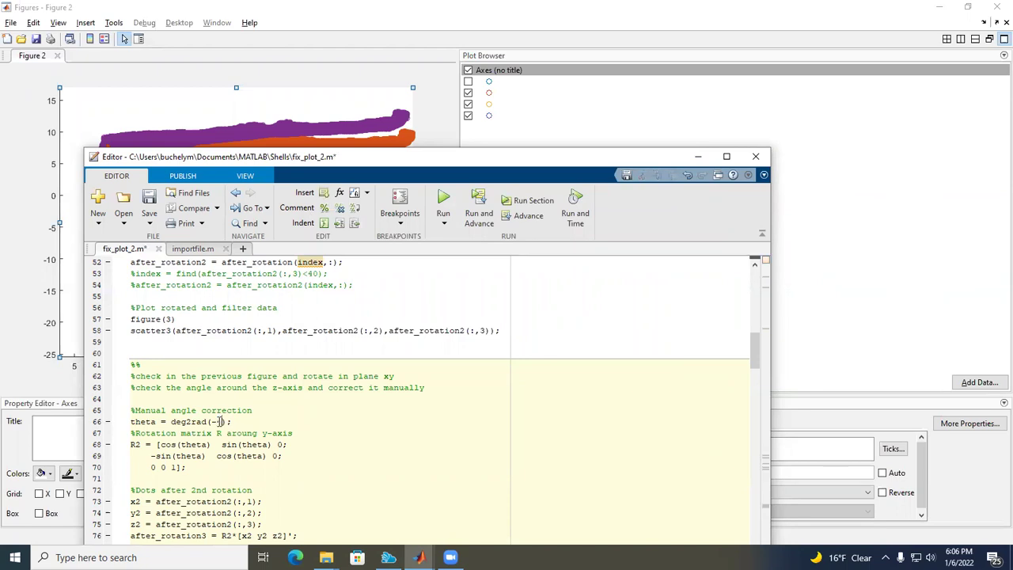
{"action": "type", "text": "15"}
{"action": "left_click", "coordinate": [528, 201]}
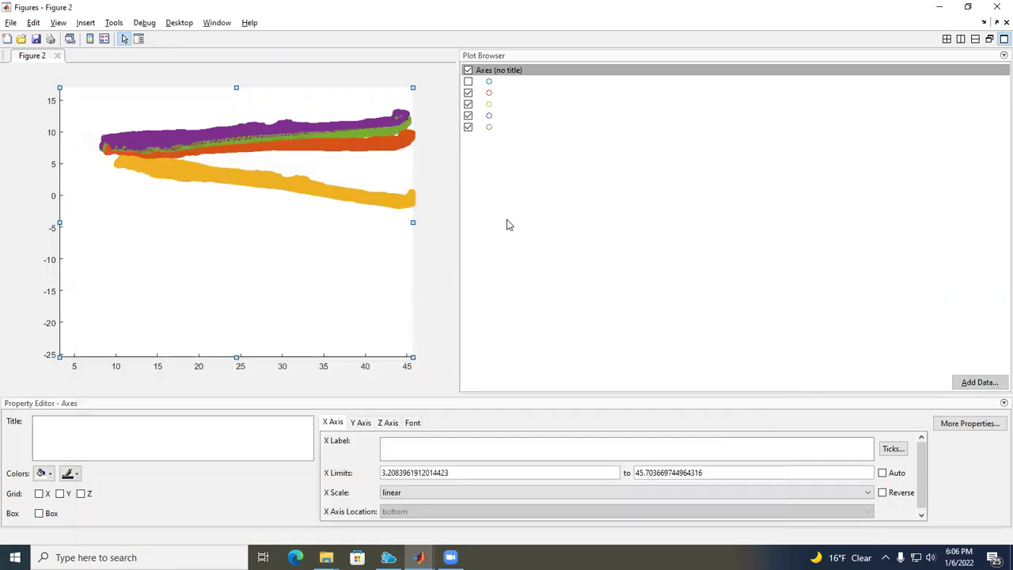
Try a z-axis correction of -43 degrees on line 66 and run the section to plot it in Figure 2.
{"action": "key", "text": "alt+Tab"}
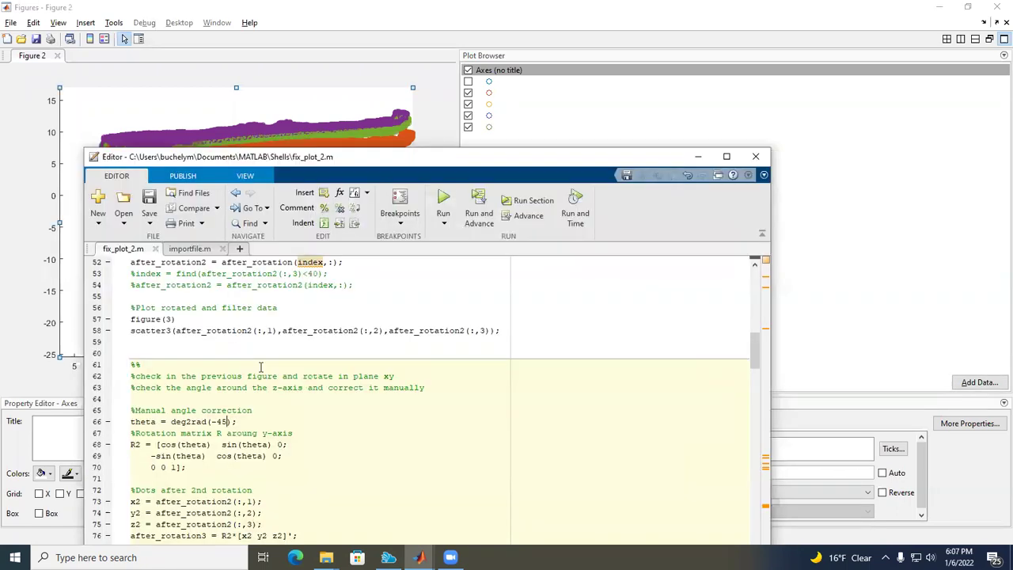
{"action": "type", "text": "1"}
{"action": "key", "text": "ctrl+Return"}
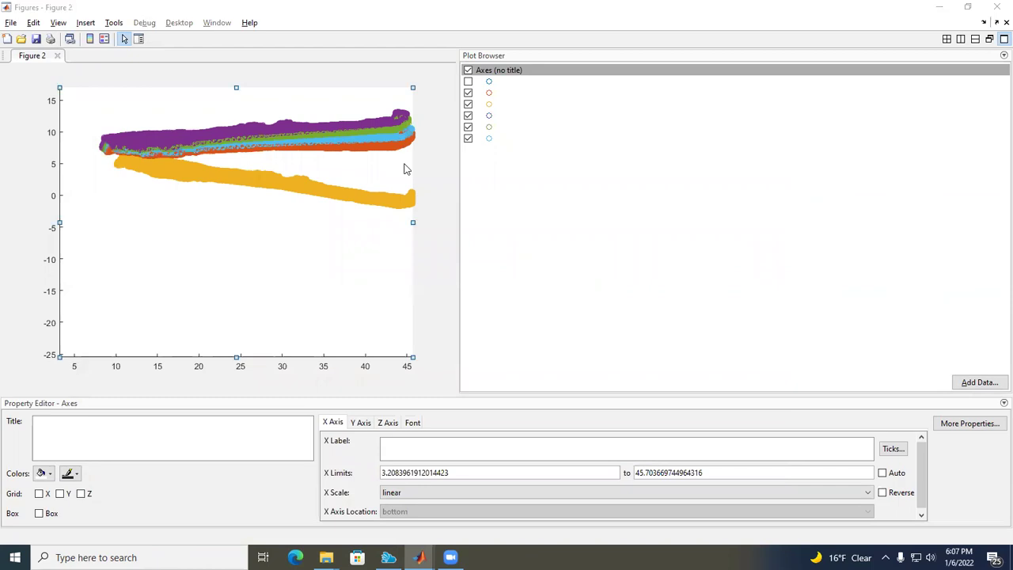
Change theta on line 66 to -40 degrees and run the manual angle correction section again.
{"action": "key", "text": "alt+Tab"}
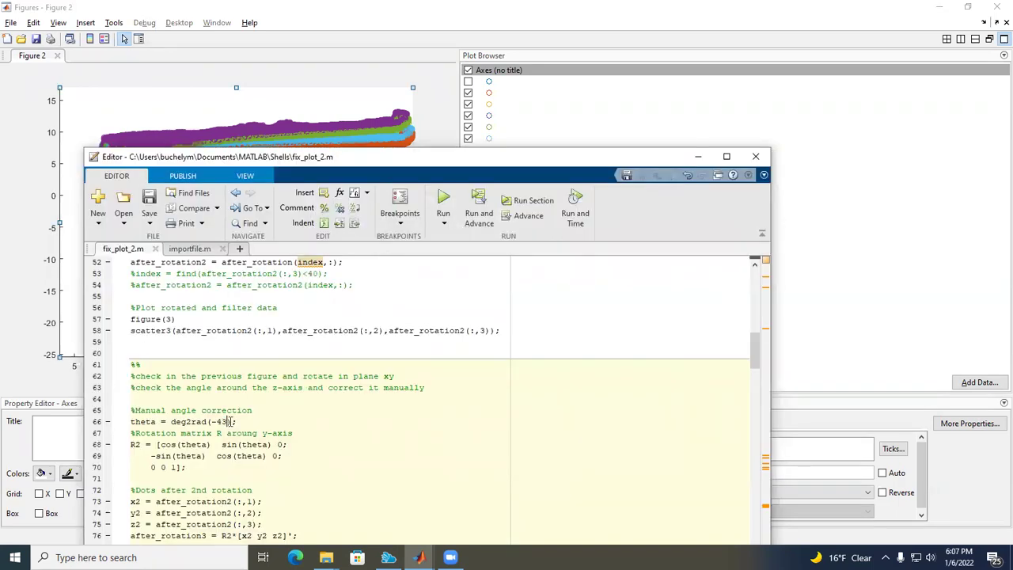
{"action": "key", "text": "BackSpace"}
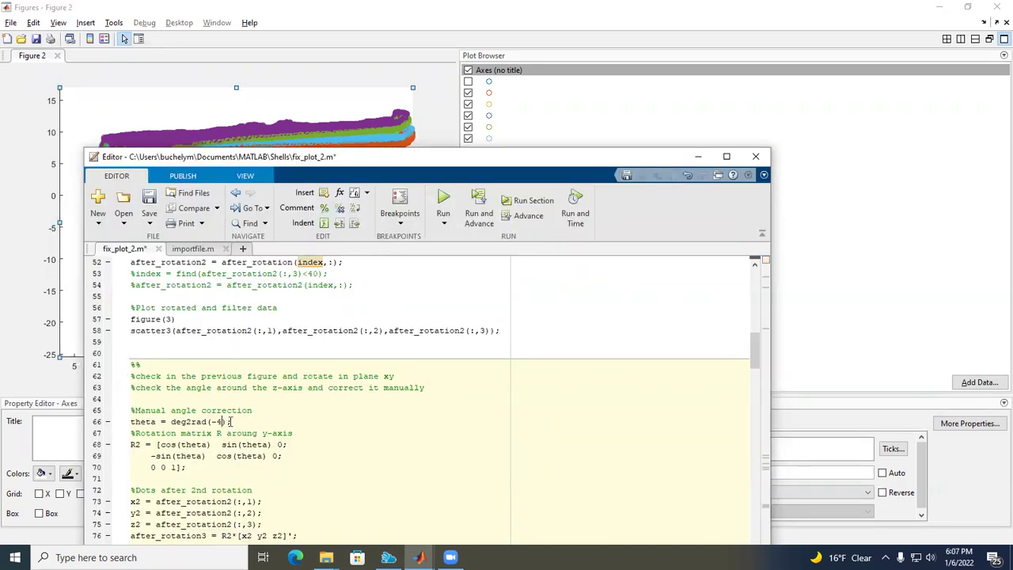
{"action": "left_click", "coordinate": [527, 210]}
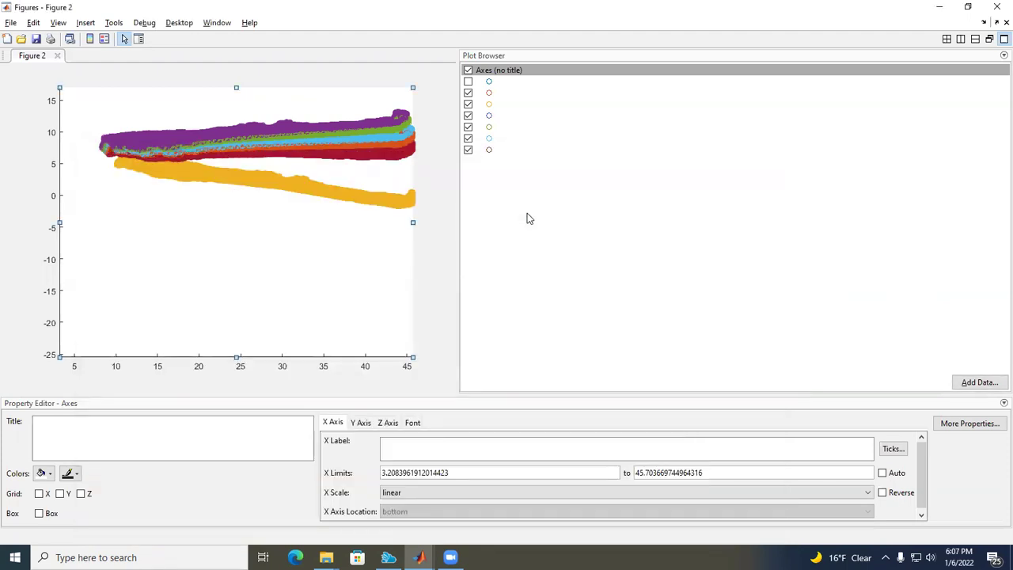
Hide the light blue, green, purple, yellow and orange series in Figure 2, and toggle the dark red series to check it.
{"action": "left_click", "coordinate": [468, 138]}
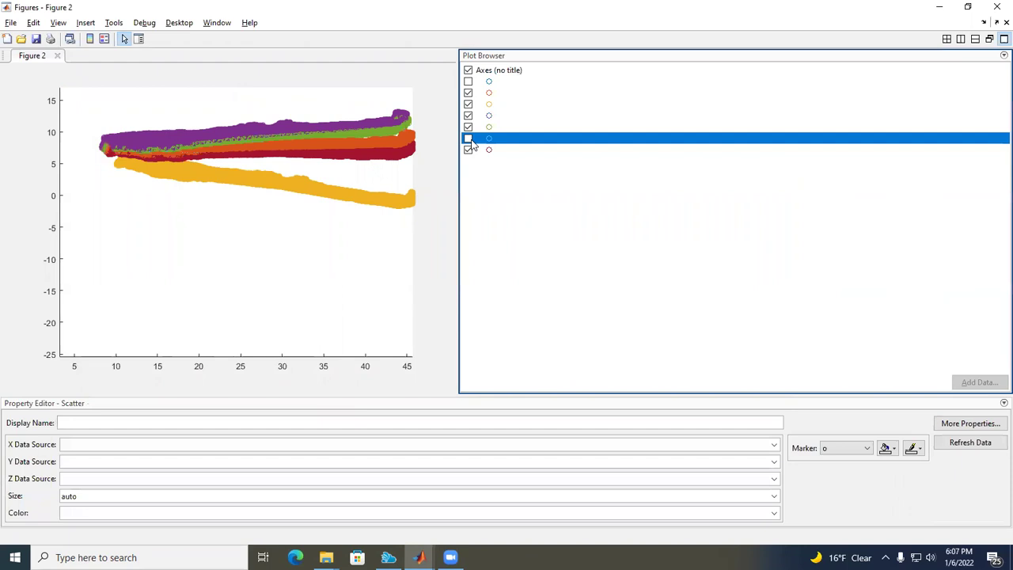
{"action": "left_click", "coordinate": [468, 126]}
{"action": "left_click", "coordinate": [467, 115]}
{"action": "left_click", "coordinate": [468, 104]}
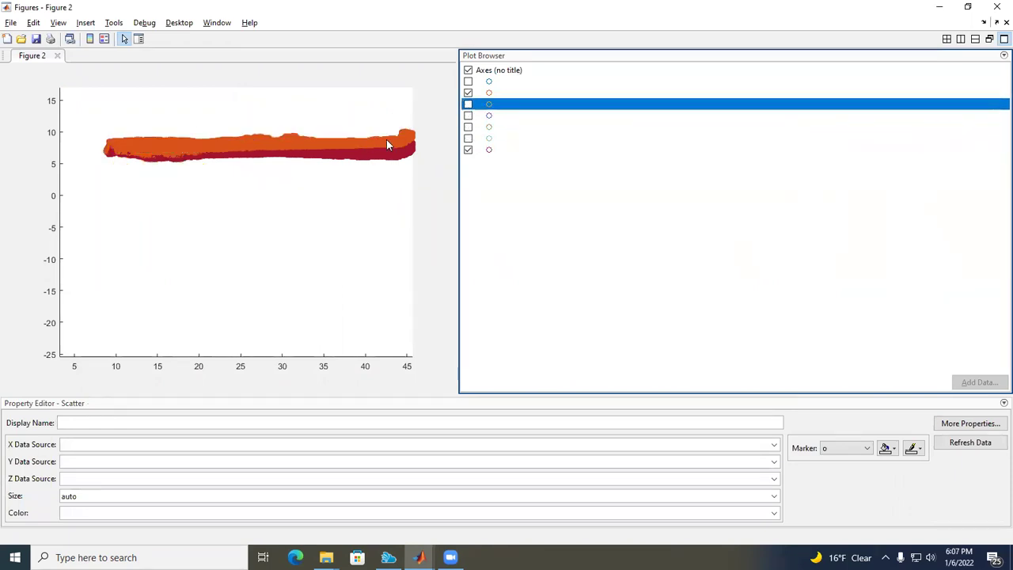
{"action": "left_click", "coordinate": [468, 92]}
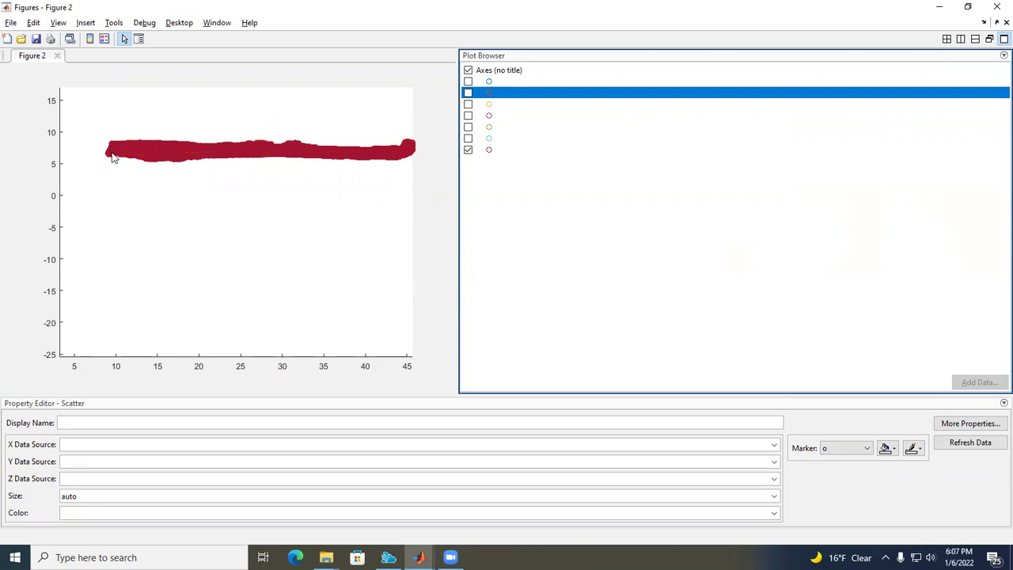
{"action": "left_click", "coordinate": [468, 151]}
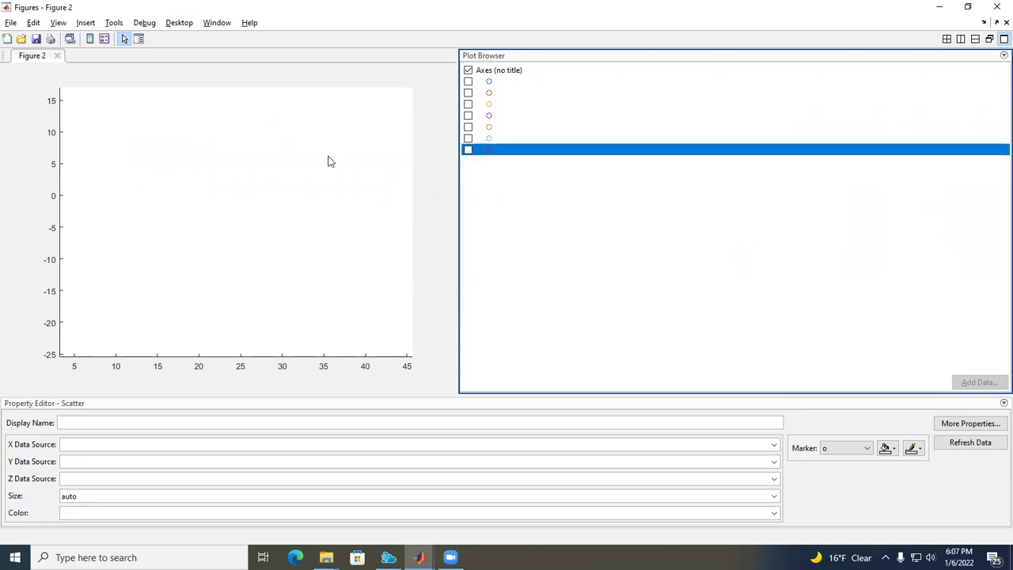
Find the y-axis angle correction section in fix_plot_2.m, and inspect the dark red points of Figure 2 in a zoomed-out X-Z view.
{"action": "key", "text": "alt+Tab"}
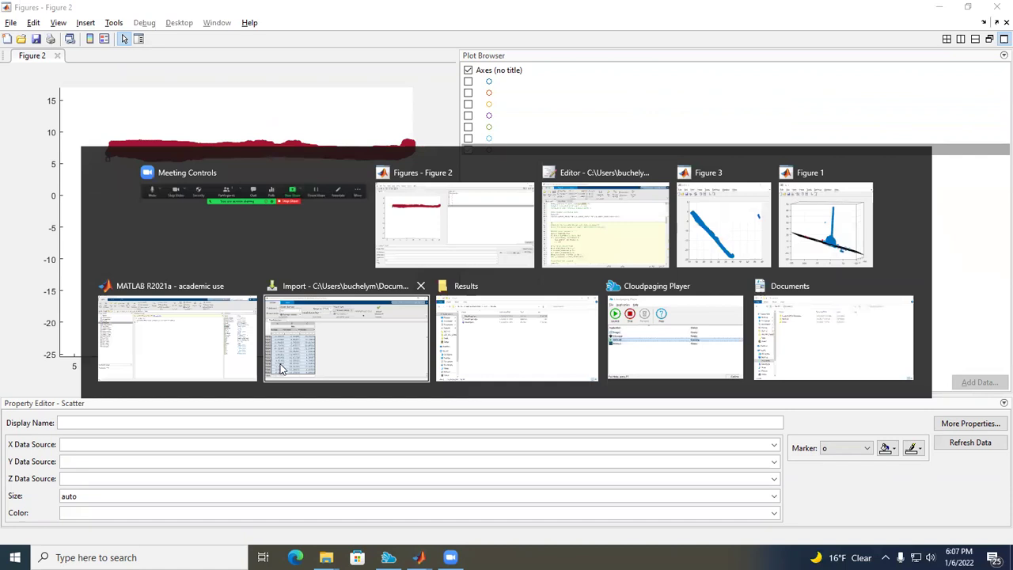
{"action": "key", "text": "alt+Tab"}
{"action": "scroll", "coordinate": [275, 426], "scroll_direction": "down", "scroll_amount": 4}
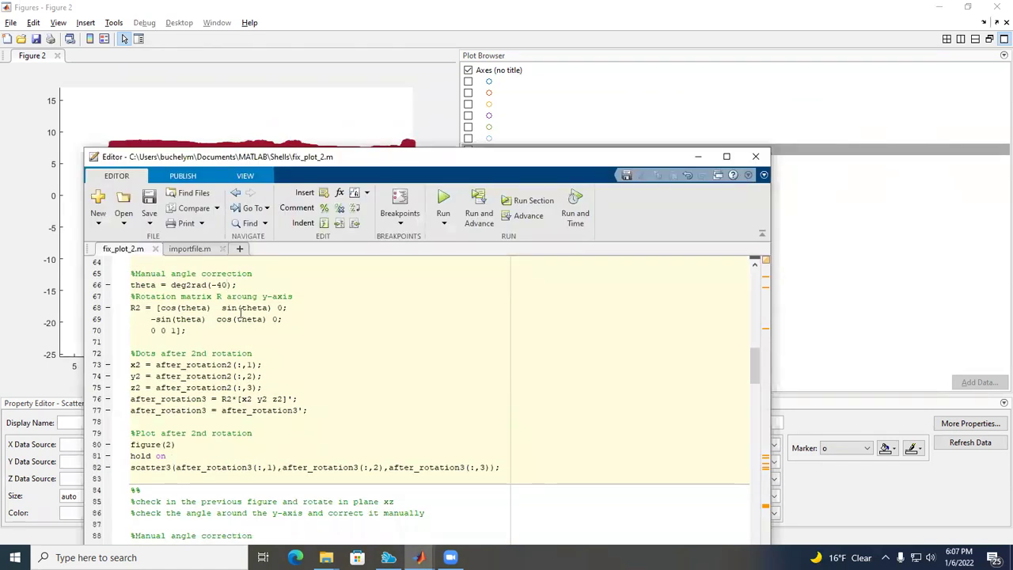
{"action": "scroll", "coordinate": [265, 360], "scroll_direction": "down", "scroll_amount": 3}
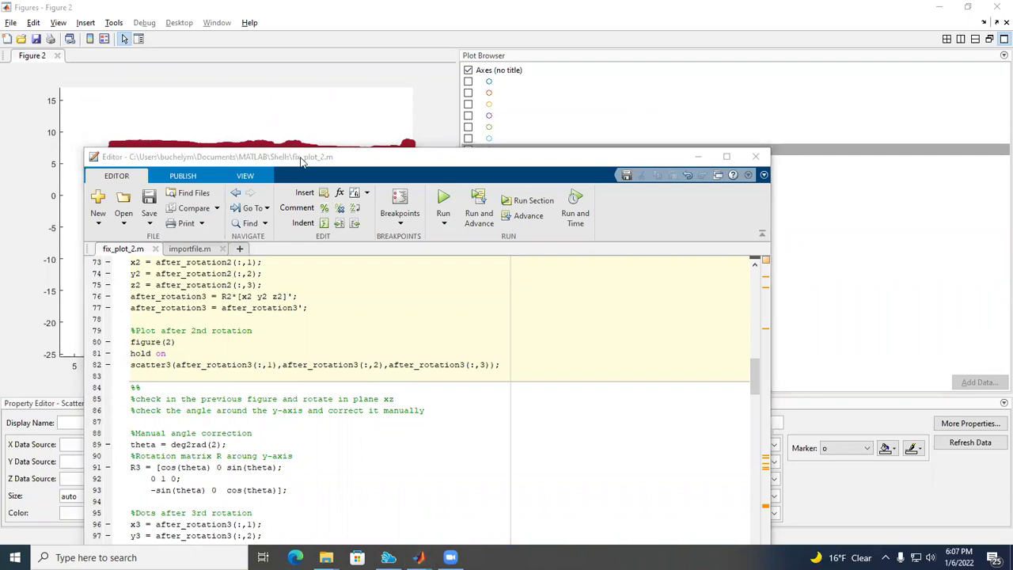
{"action": "left_click", "coordinate": [325, 131]}
{"action": "left_click", "coordinate": [125, 40]}
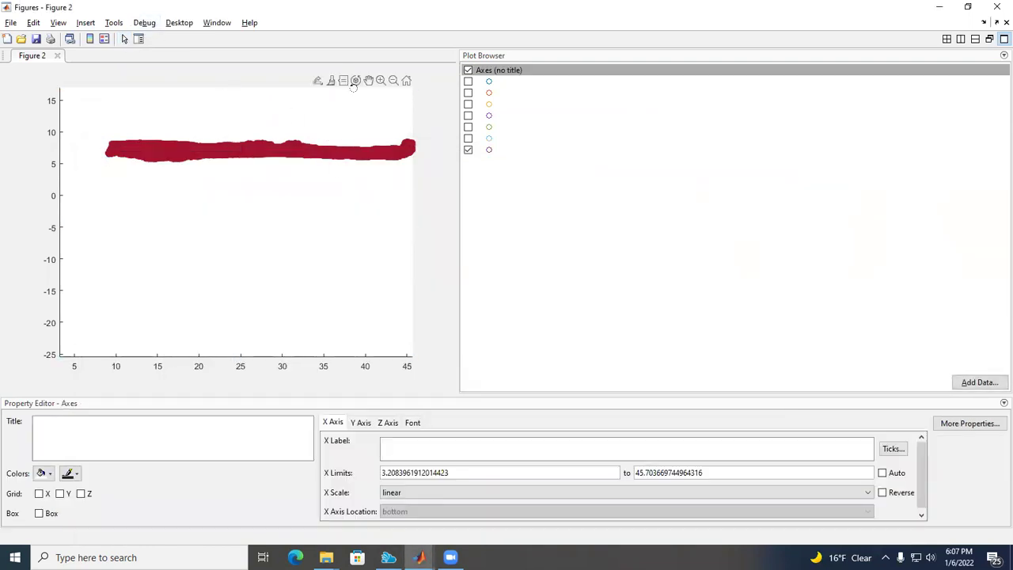
{"action": "left_click", "coordinate": [124, 40]}
{"action": "left_click", "coordinate": [391, 85]}
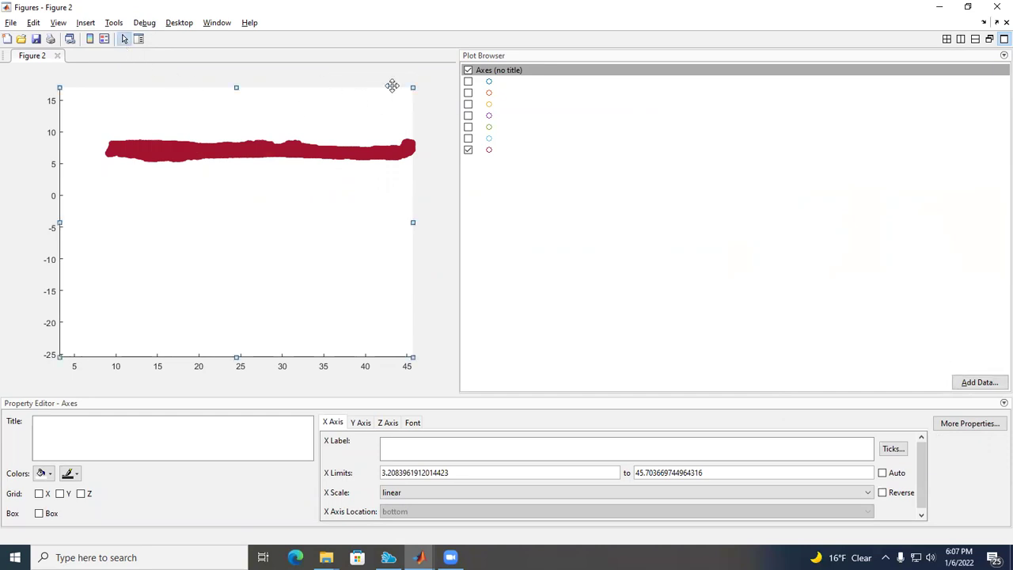
{"action": "left_click", "coordinate": [124, 39]}
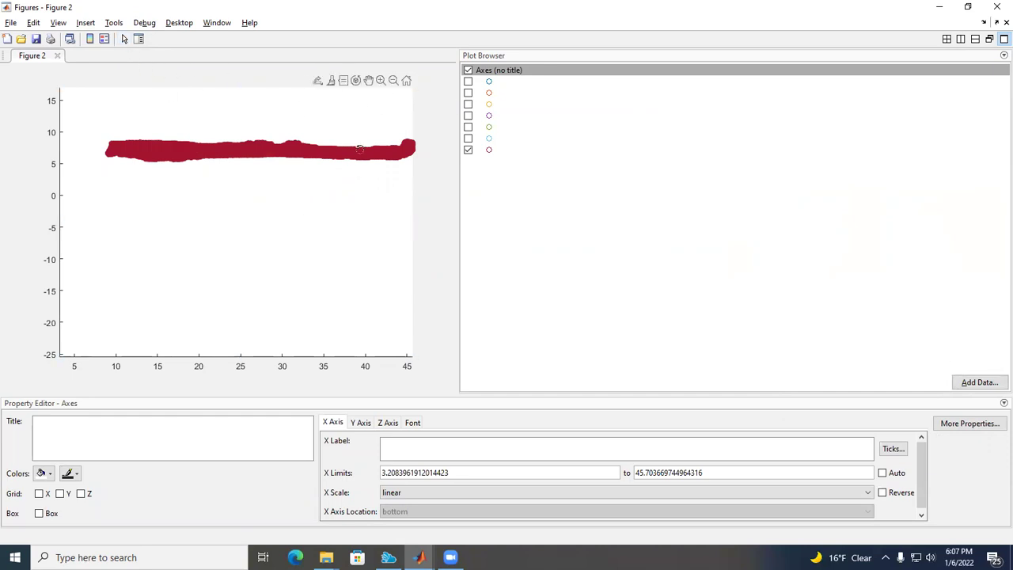
{"action": "left_click", "coordinate": [355, 81]}
{"action": "right_click", "coordinate": [290, 151]}
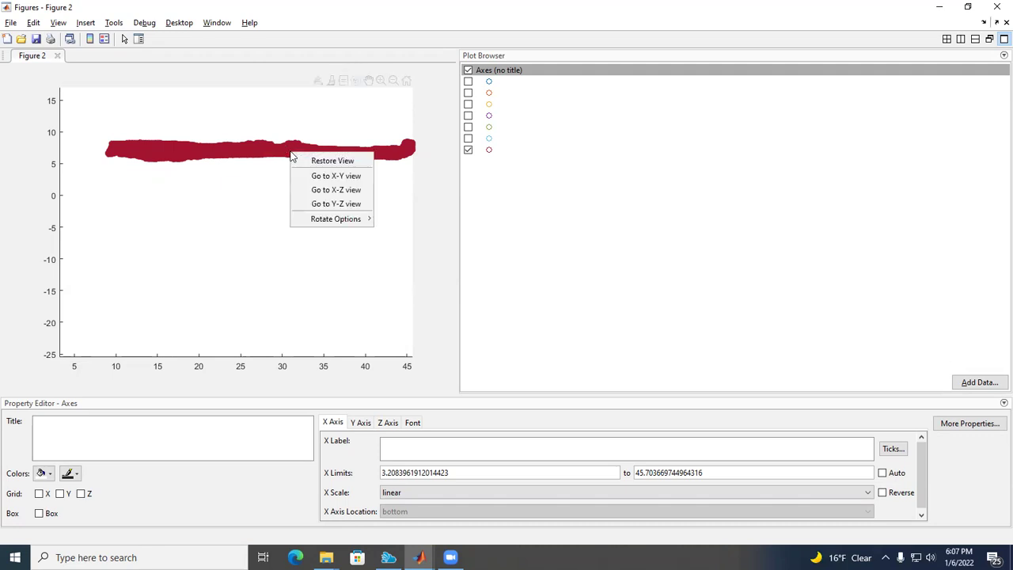
{"action": "left_click", "coordinate": [356, 204]}
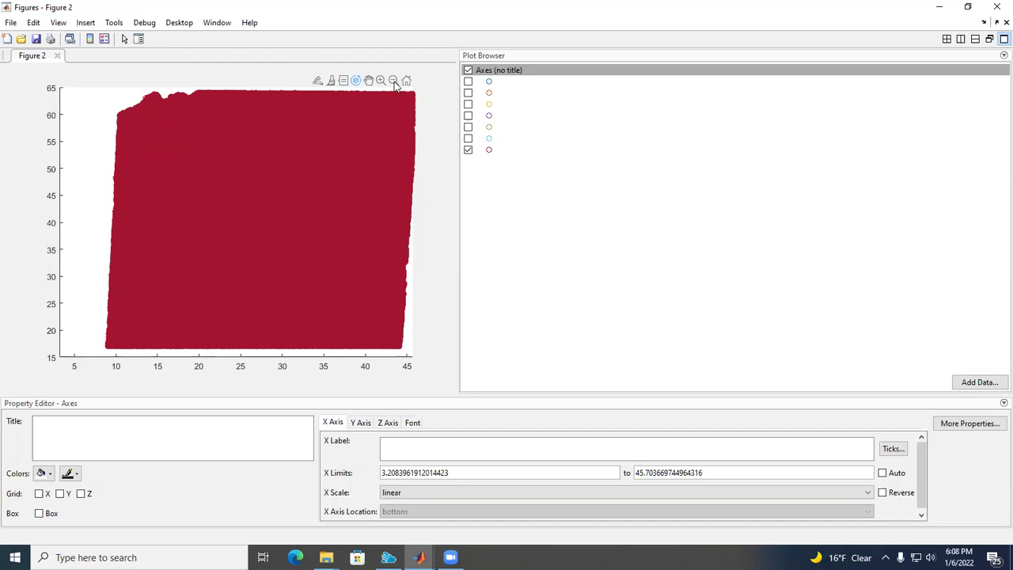
{"action": "left_click", "coordinate": [394, 82]}
{"action": "left_click", "coordinate": [383, 181]}
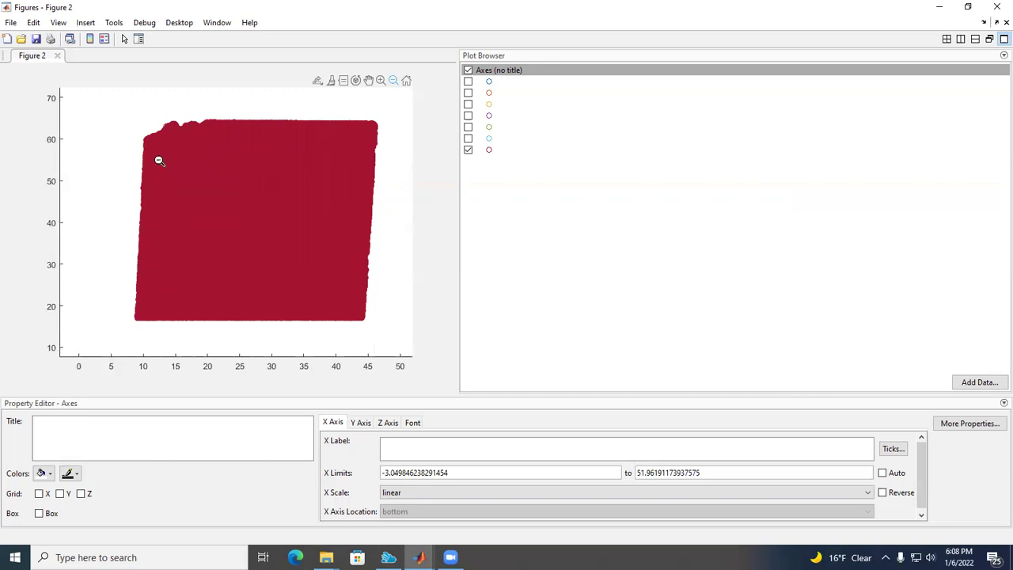
Set theta on line 89 to -5 degrees, run the section, and toggle the dark red series off and on to compare the rotations.
{"action": "key", "text": "alt+Tab"}
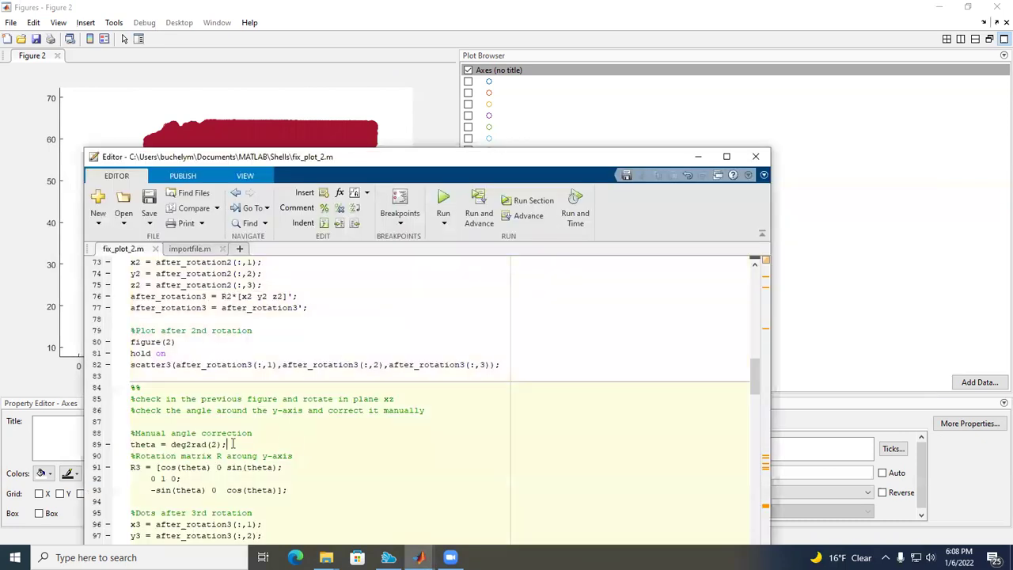
{"action": "double_click", "coordinate": [214, 445]}
{"action": "type", "text": "-5"}
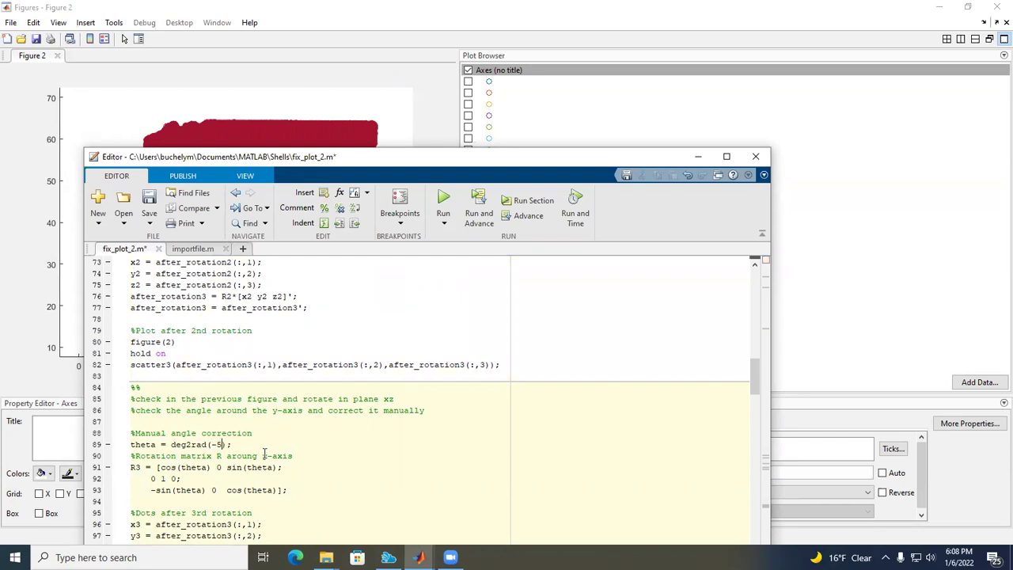
{"action": "left_click", "coordinate": [534, 202]}
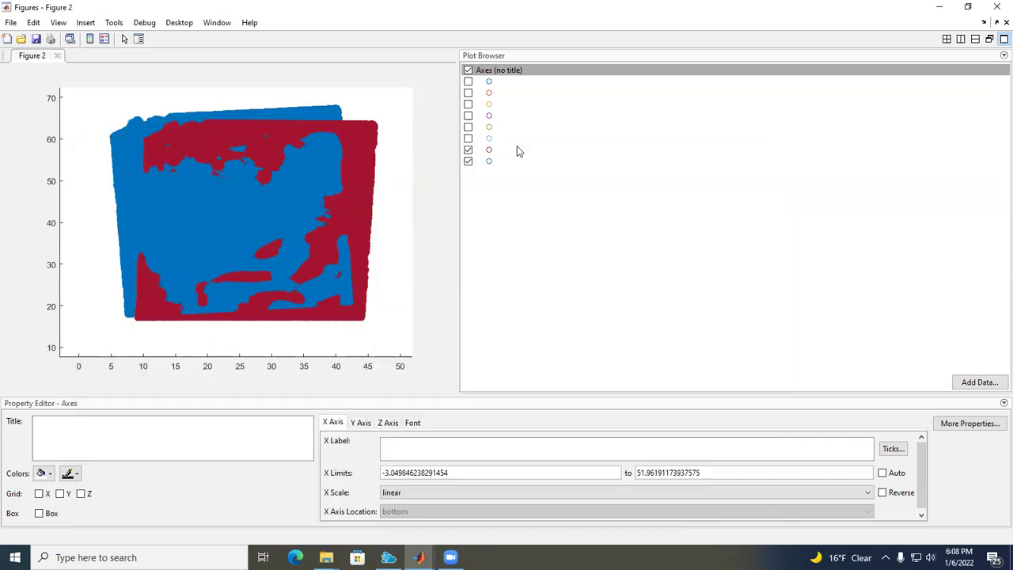
{"action": "left_click", "coordinate": [467, 150]}
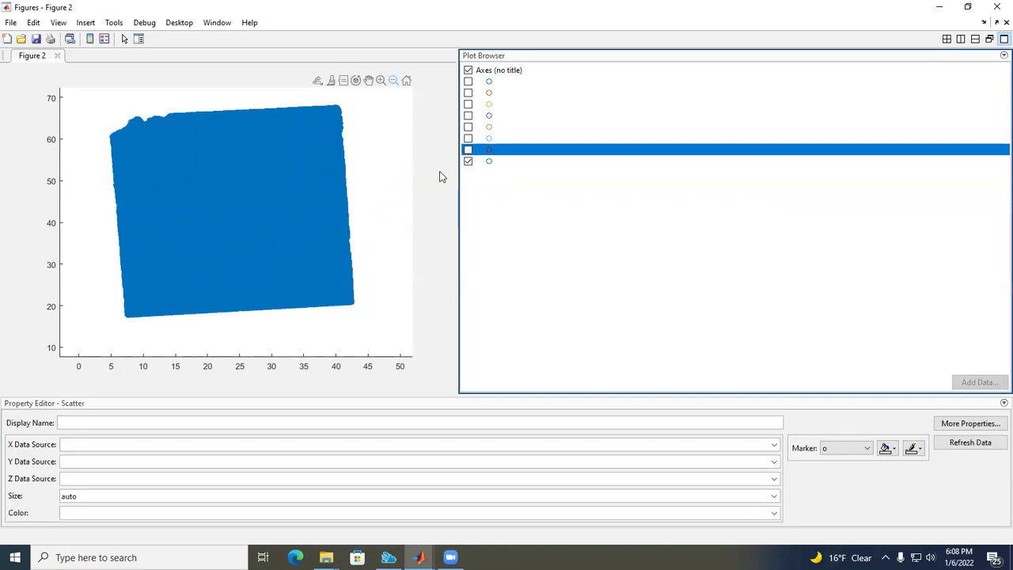
{"action": "left_click", "coordinate": [468, 149]}
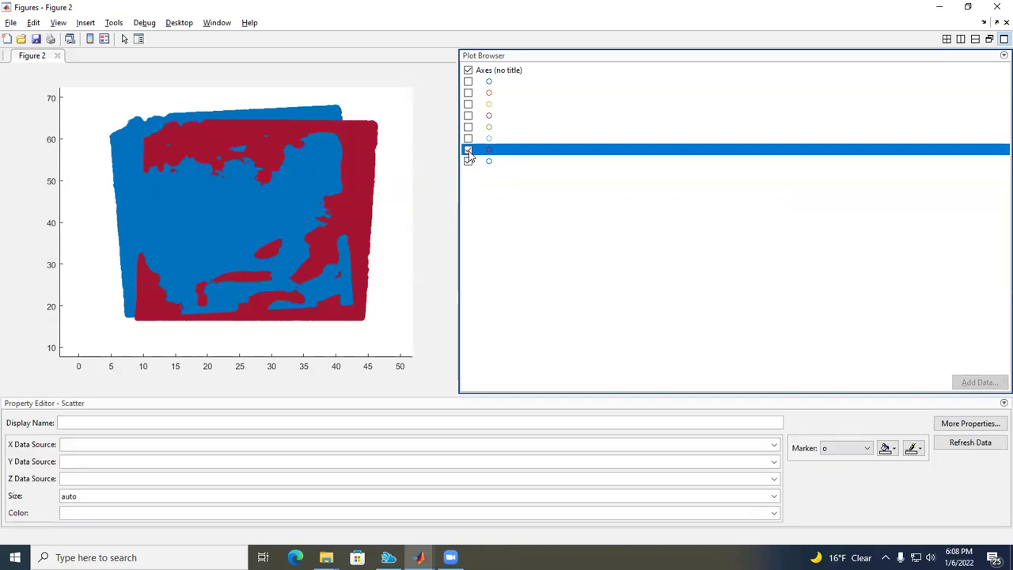
Set theta on line 89 to -3 degrees and run the y-axis angle correction section again.
{"action": "key", "text": "alt+Tab"}
{"action": "double_click", "coordinate": [220, 444]}
{"action": "type", "text": "3"}
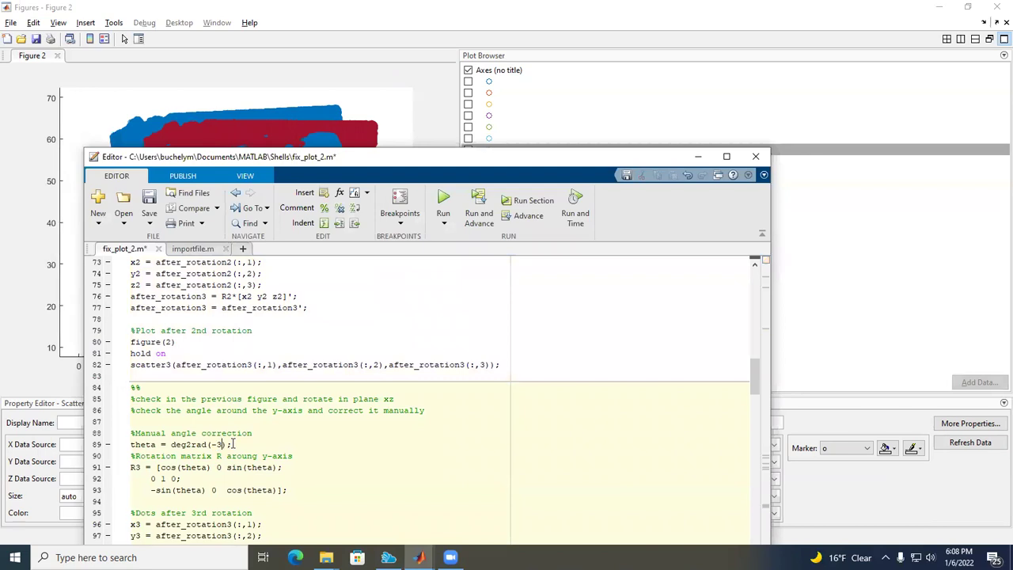
{"action": "left_click", "coordinate": [523, 200]}
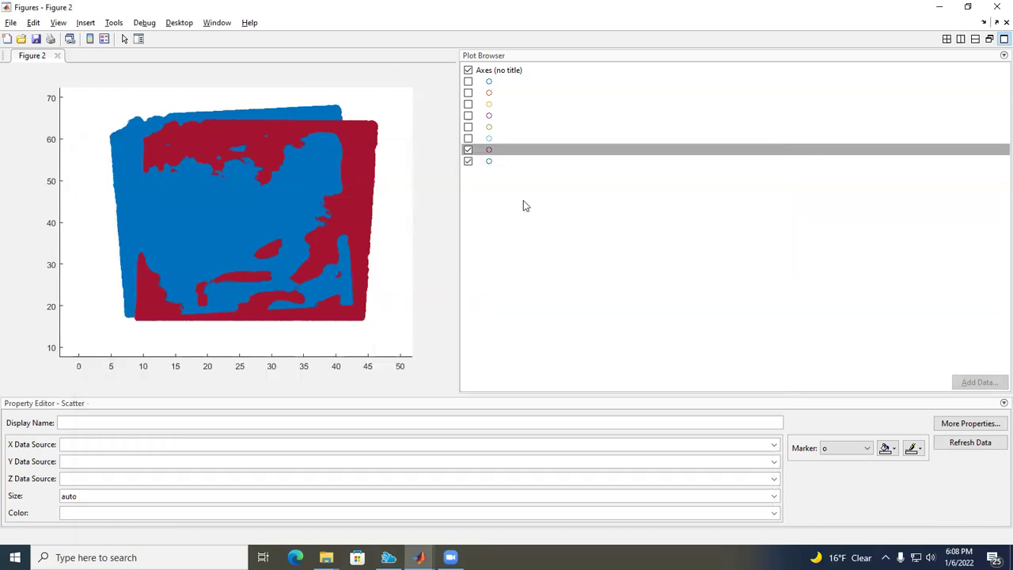
Hide the lower blue series and toggle off the dark red series in Figure 2 to check the orange points alone.
{"action": "left_click", "coordinate": [468, 161]}
{"action": "left_click", "coordinate": [467, 149]}
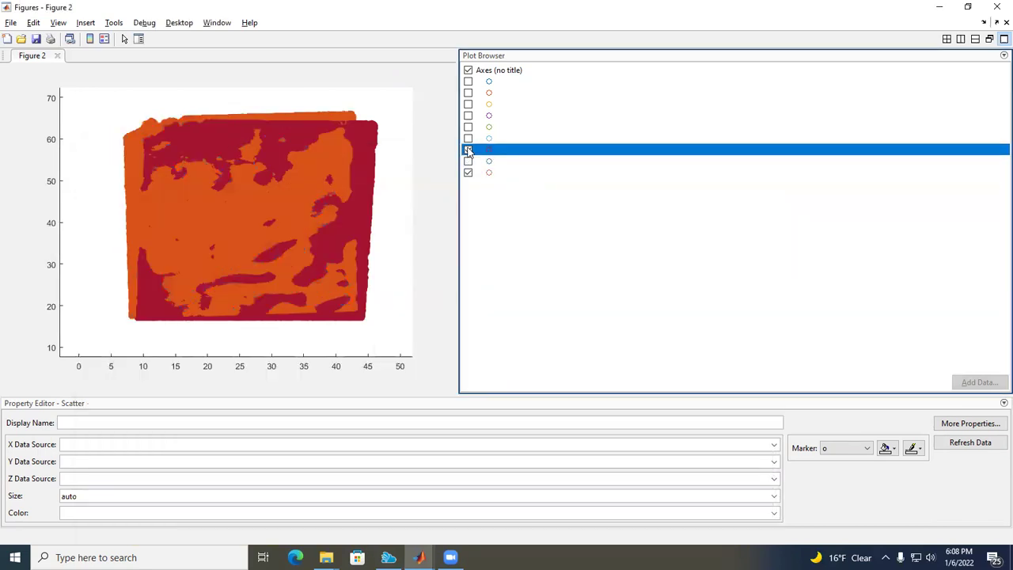
{"action": "left_click", "coordinate": [468, 151]}
{"action": "left_click", "coordinate": [468, 150]}
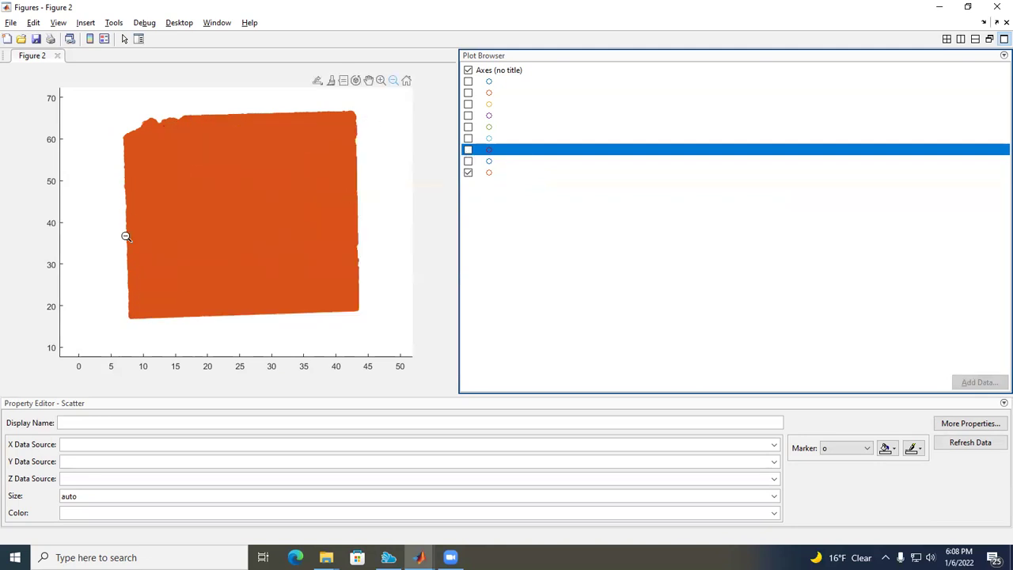
Set theta on line 89 to -2 degrees, run the y-axis correction section, and hide the orange series in Figure 2.
{"action": "key", "text": "alt+Tab"}
{"action": "double_click", "coordinate": [219, 445]}
{"action": "type", "text": "2"}
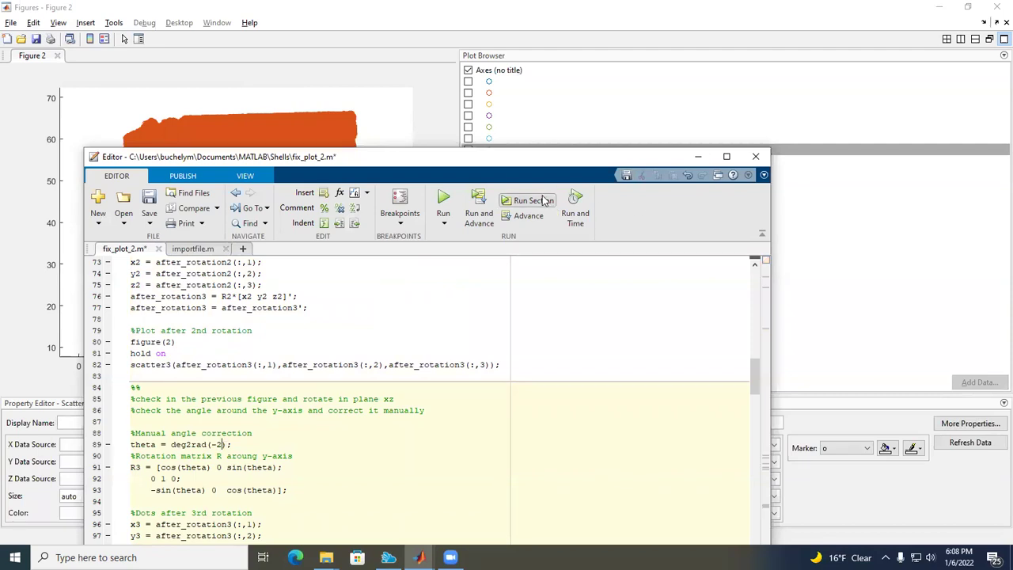
{"action": "left_click", "coordinate": [543, 201]}
{"action": "left_click", "coordinate": [468, 172]}
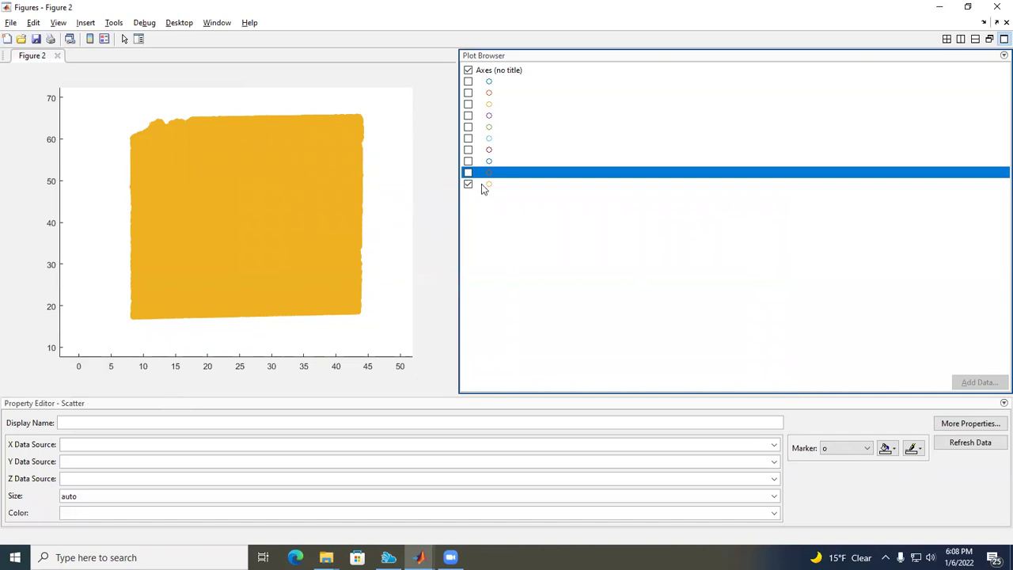
Run the section of fix_plot_2.m that rotates the original data points, and check its progress in the main MATLAB window.
{"action": "key", "text": "alt+Tab"}
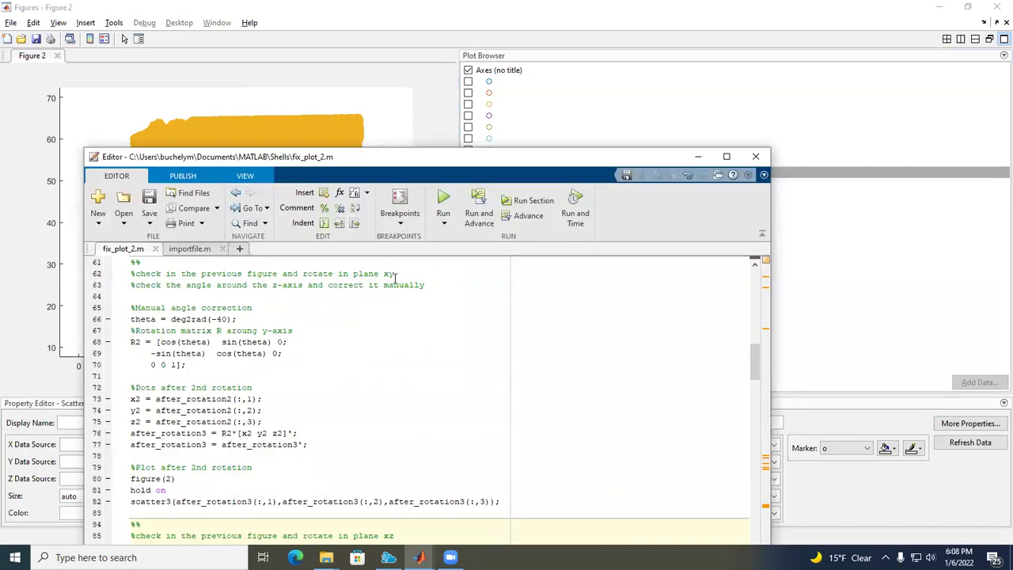
{"action": "scroll", "coordinate": [418, 381], "scroll_direction": "down", "scroll_amount": 4}
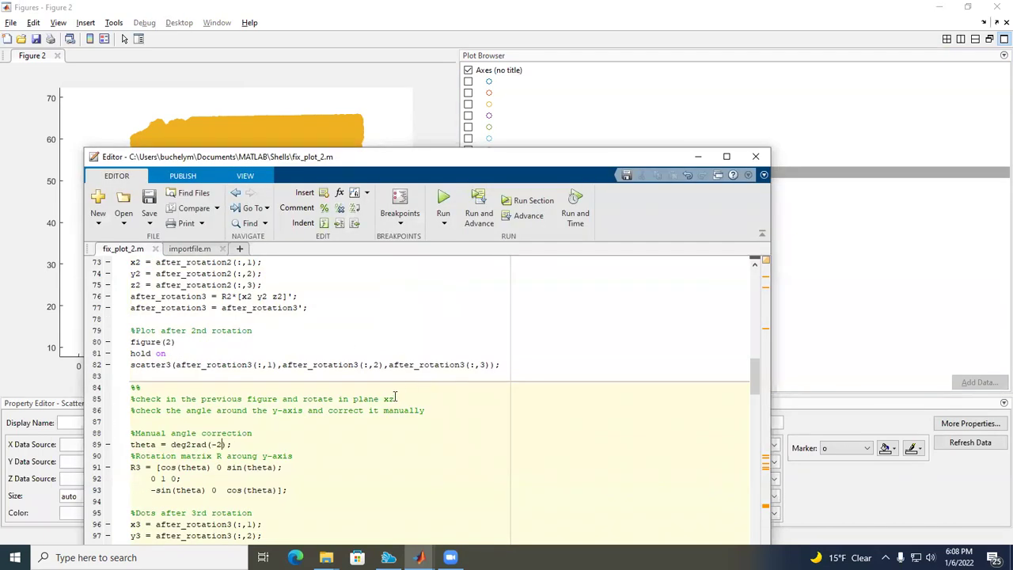
{"action": "scroll", "coordinate": [391, 409], "scroll_direction": "down", "scroll_amount": 8}
{"action": "scroll", "coordinate": [387, 423], "scroll_direction": "down", "scroll_amount": 2}
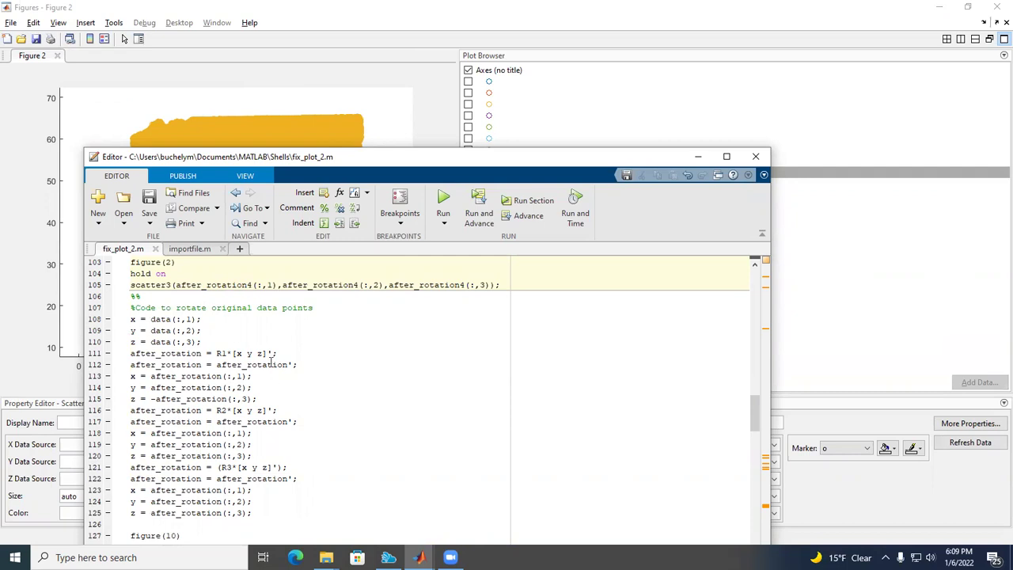
{"action": "scroll", "coordinate": [234, 490], "scroll_direction": "down", "scroll_amount": 1}
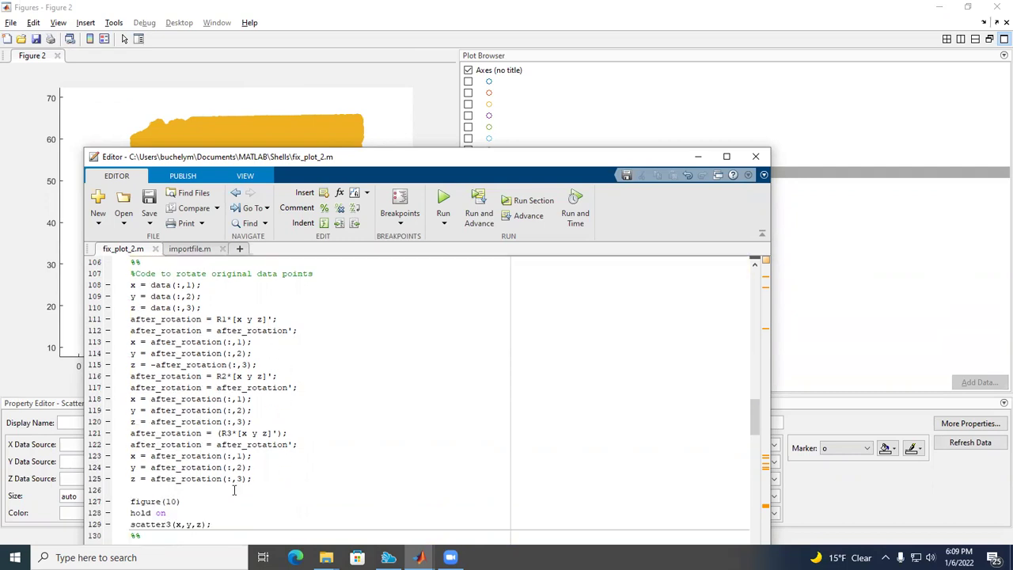
{"action": "left_click", "coordinate": [170, 506]}
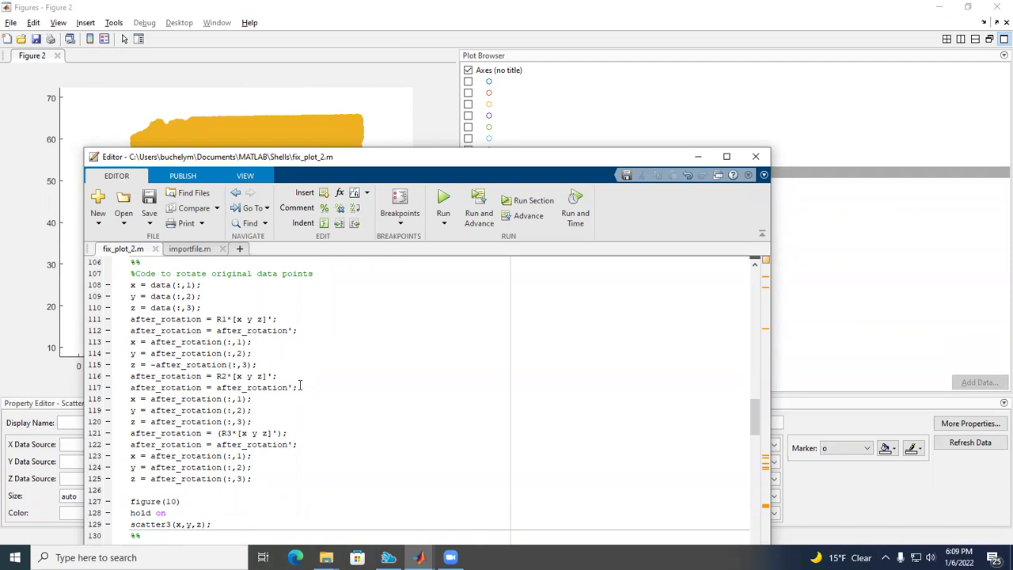
{"action": "left_click", "coordinate": [527, 198]}
{"action": "mouse_move", "coordinate": [419, 557]}
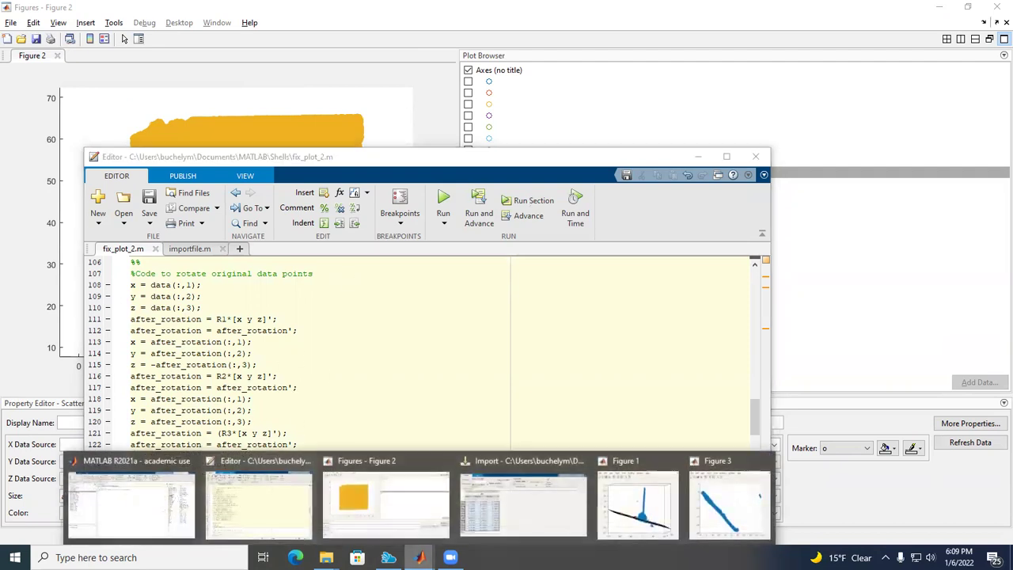
{"action": "left_click", "coordinate": [177, 507]}
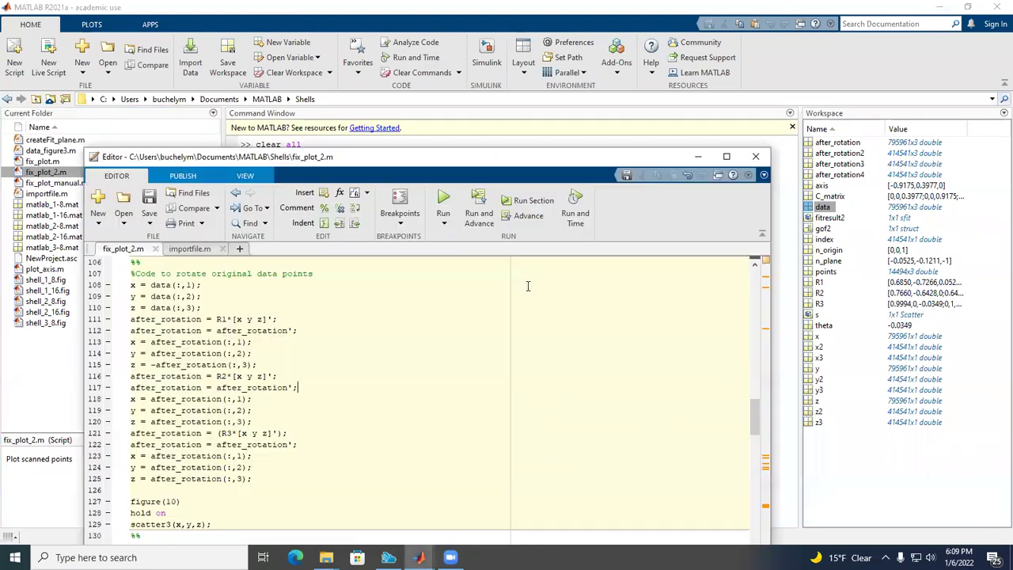
{"action": "left_click", "coordinate": [420, 558]}
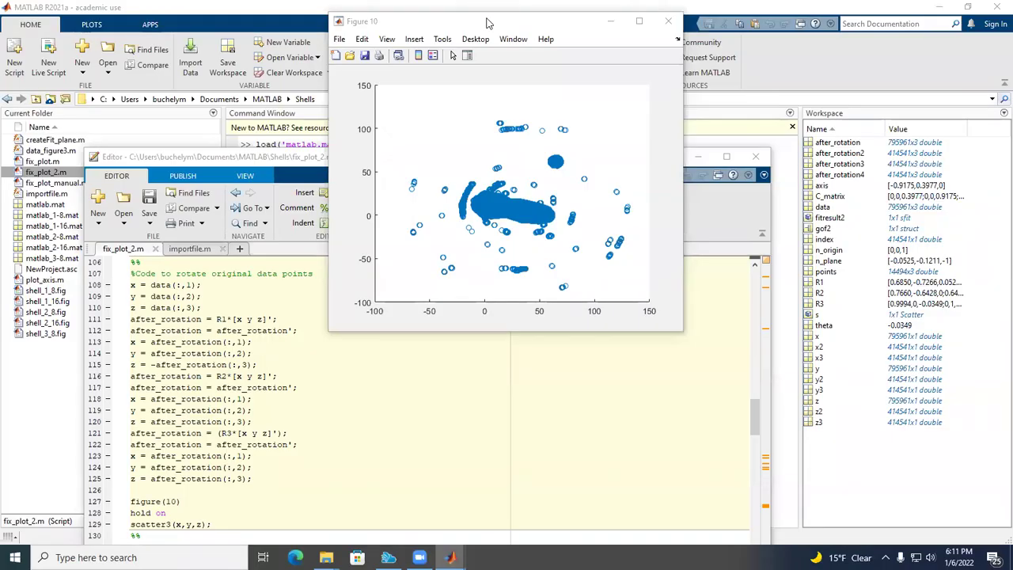
Move Figure 10 over the editor and inspect the rotated scan in the X-Z, Y-Z and X-Y views, ending in X-Z.
{"action": "left_click", "coordinate": [514, 28]}
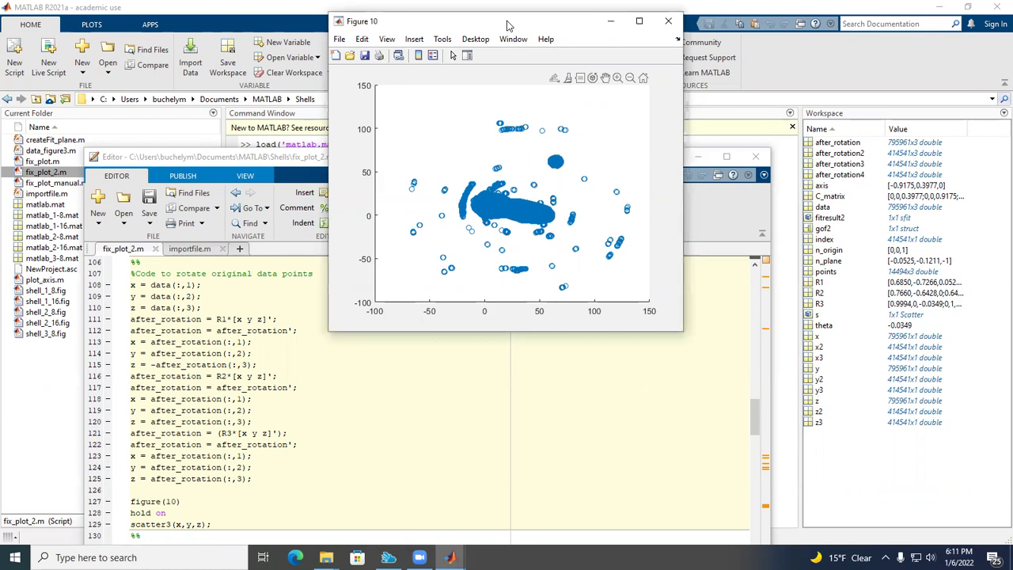
{"action": "left_click_drag", "start_coordinate": [507, 25], "coordinate": [272, 154]}
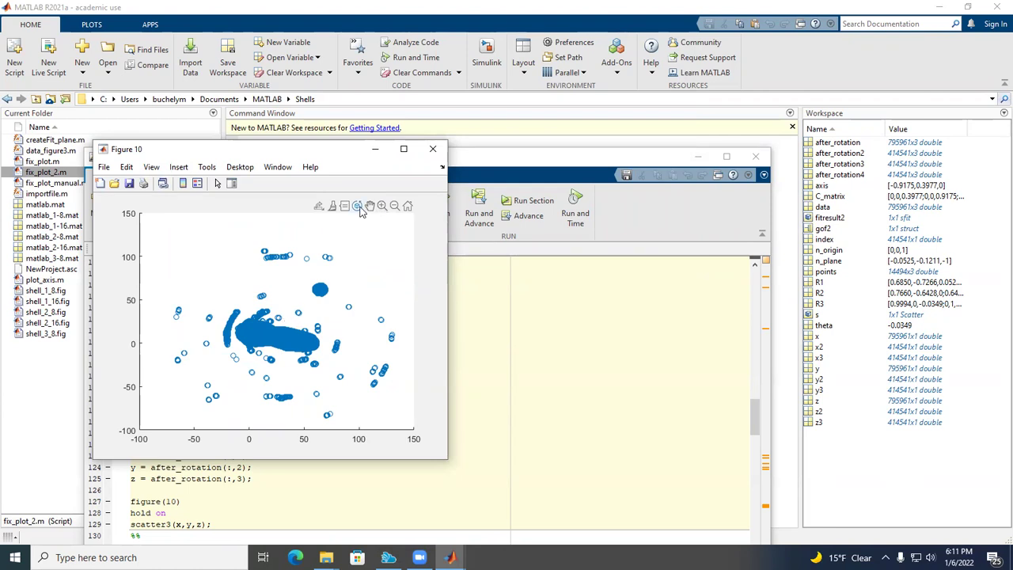
{"action": "right_click", "coordinate": [299, 292]}
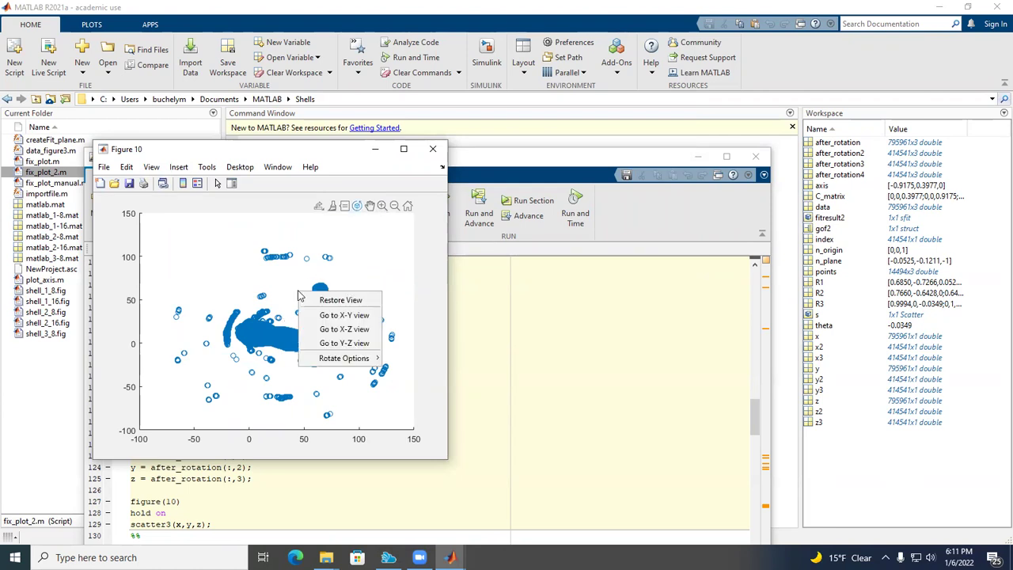
{"action": "left_click", "coordinate": [351, 329]}
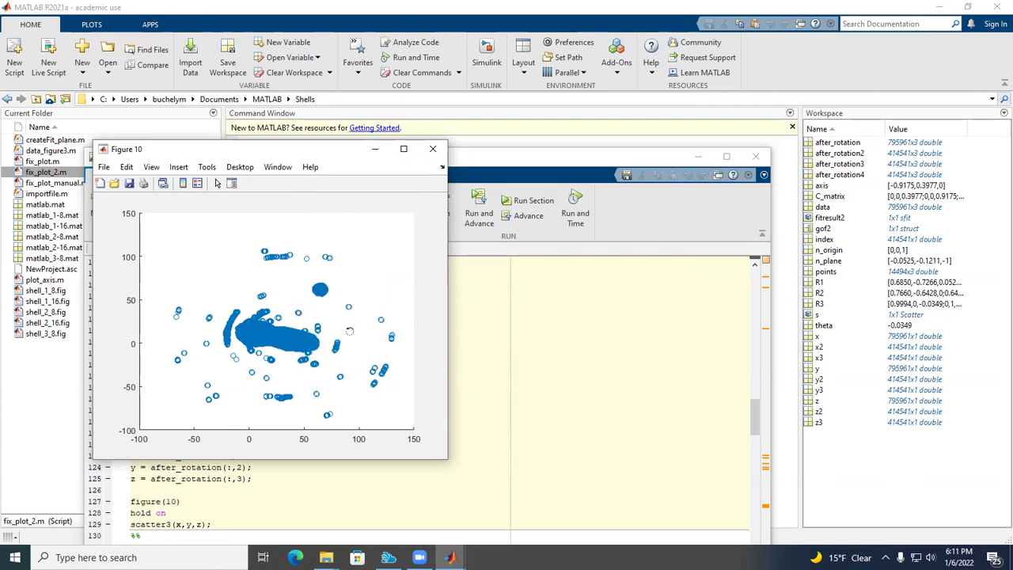
{"action": "right_click", "coordinate": [329, 319]}
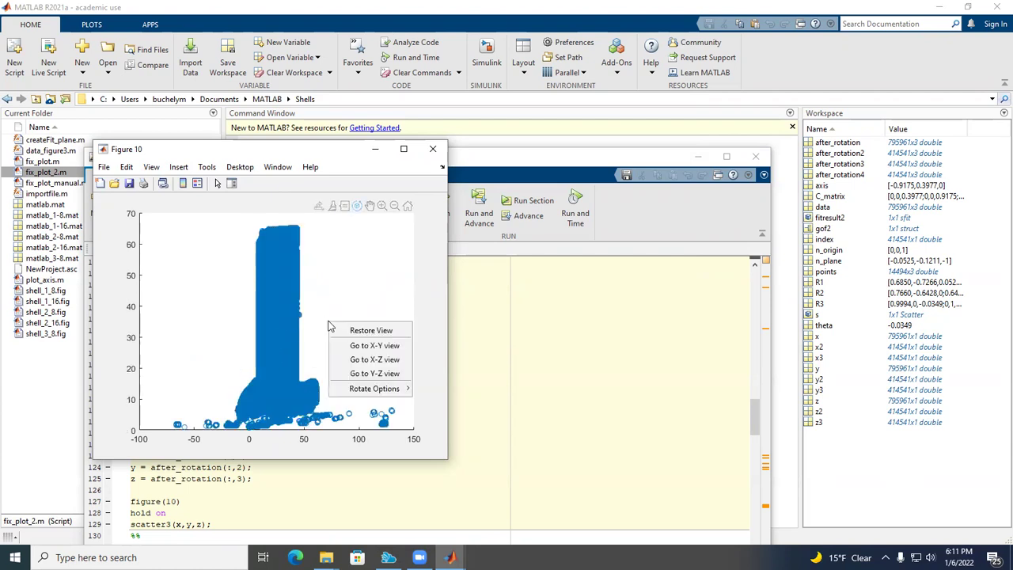
{"action": "left_click", "coordinate": [386, 376]}
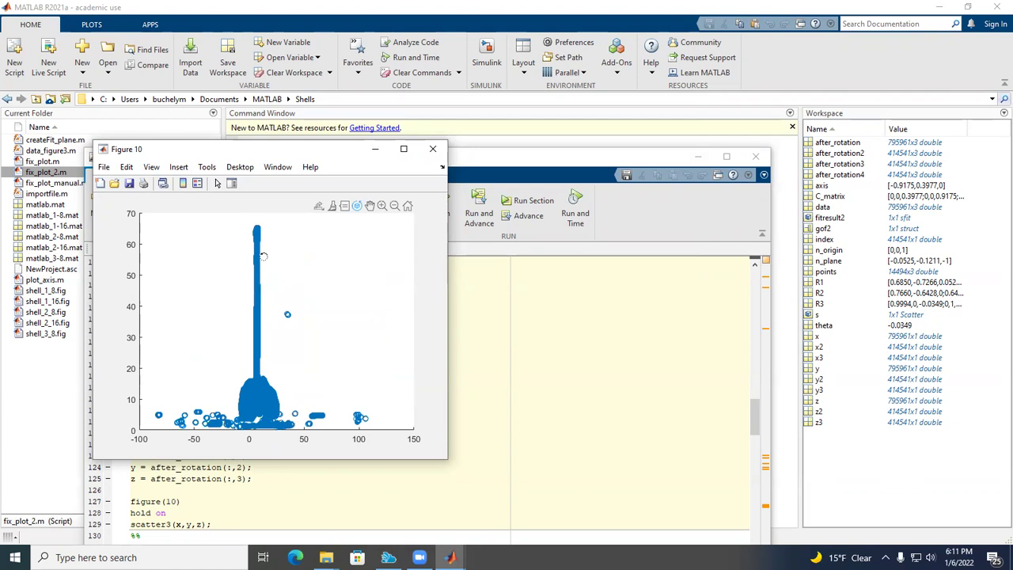
{"action": "right_click", "coordinate": [319, 308]}
{"action": "left_click", "coordinate": [352, 326]}
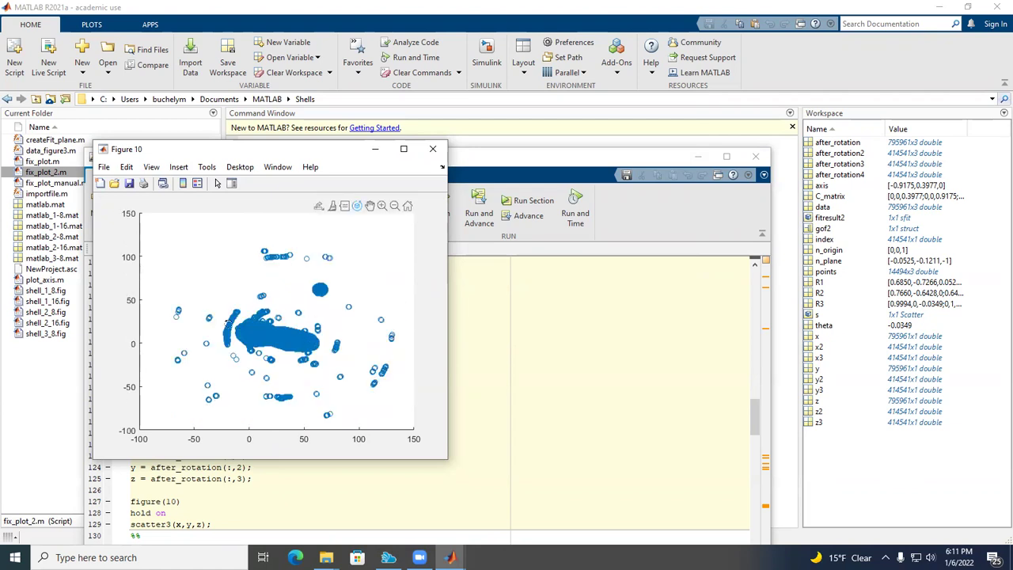
{"action": "right_click", "coordinate": [333, 324]}
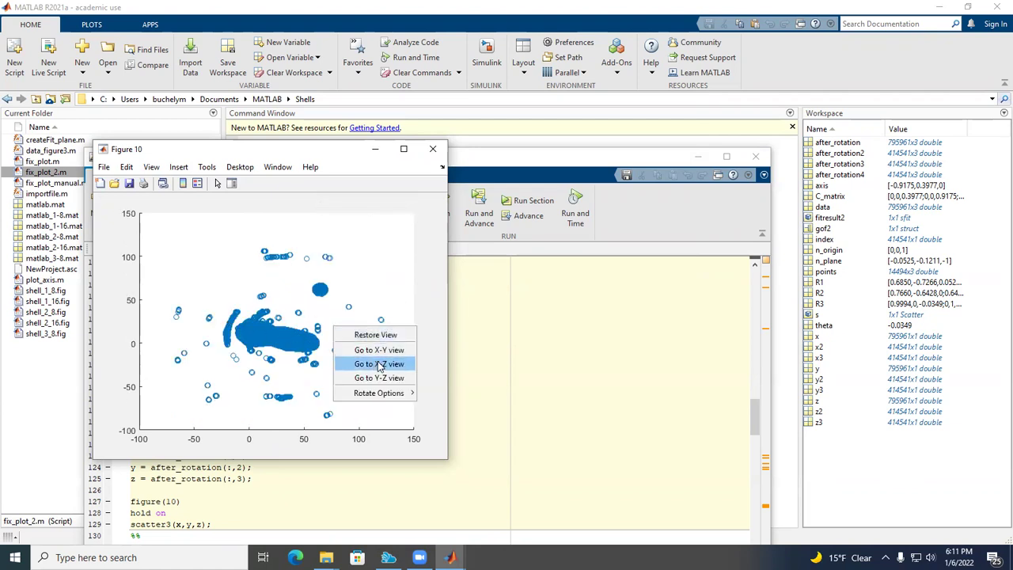
{"action": "left_click", "coordinate": [379, 361]}
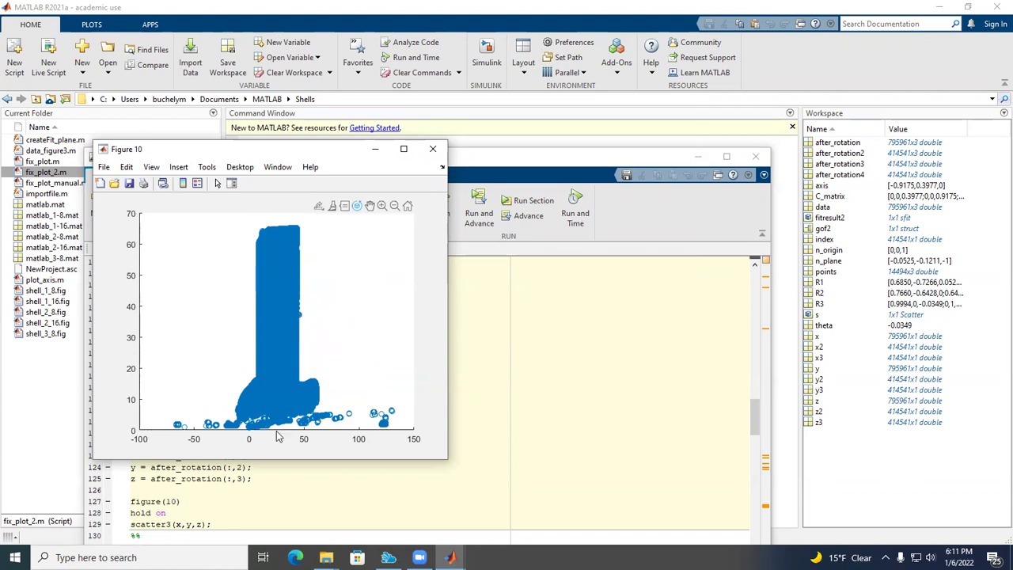
In the shell thickness section, add a z comment to the k loop on line 136 and "%x value" to the i loop on line 152.
{"action": "left_click", "coordinate": [331, 491]}
{"action": "scroll", "coordinate": [285, 431], "scroll_direction": "down", "scroll_amount": 8}
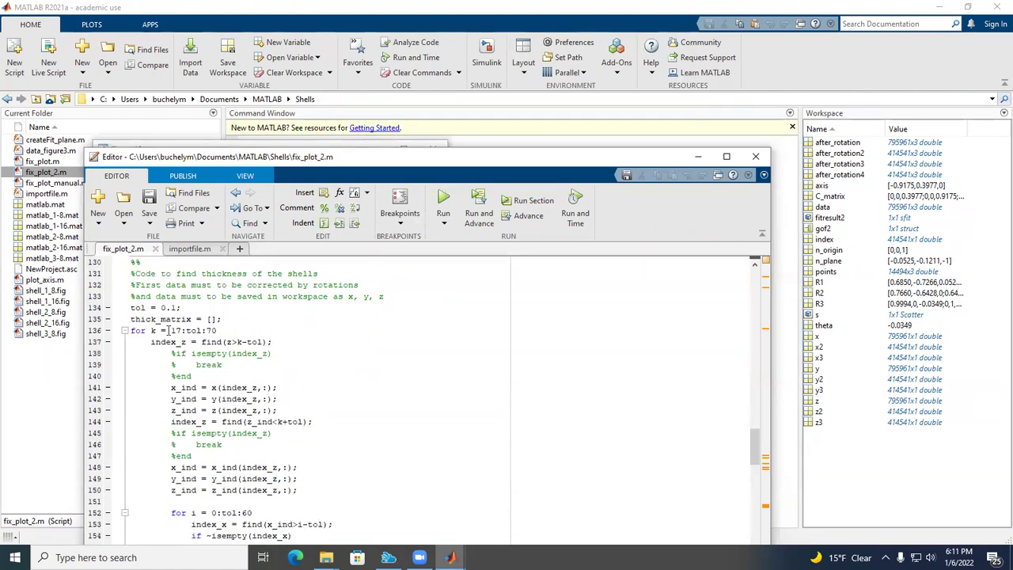
{"action": "left_click_drag", "start_coordinate": [171, 330], "coordinate": [218, 330]}
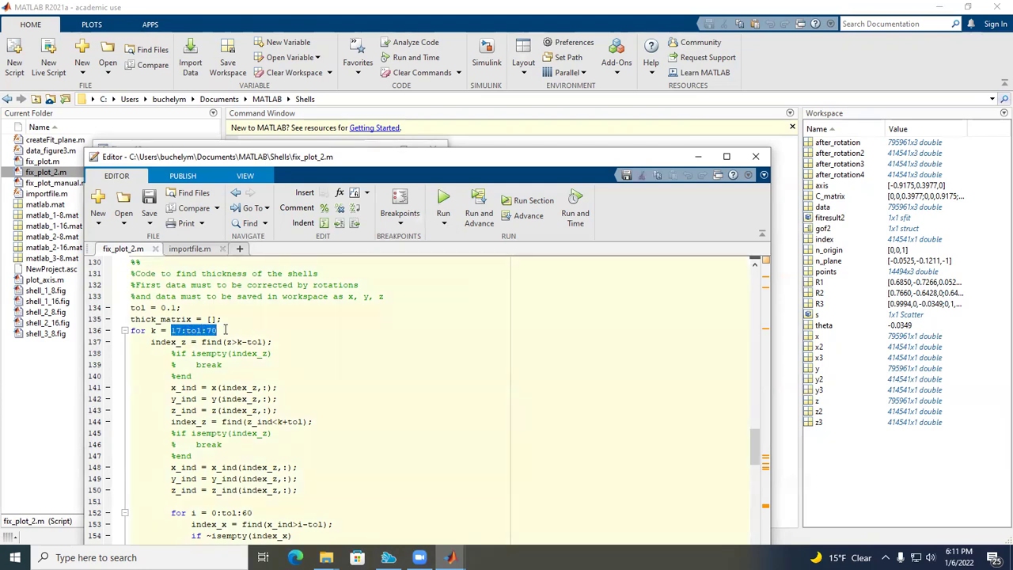
{"action": "left_click_drag", "start_coordinate": [209, 513], "coordinate": [252, 514]}
{"action": "scroll", "coordinate": [246, 519], "scroll_direction": "down", "scroll_amount": 1}
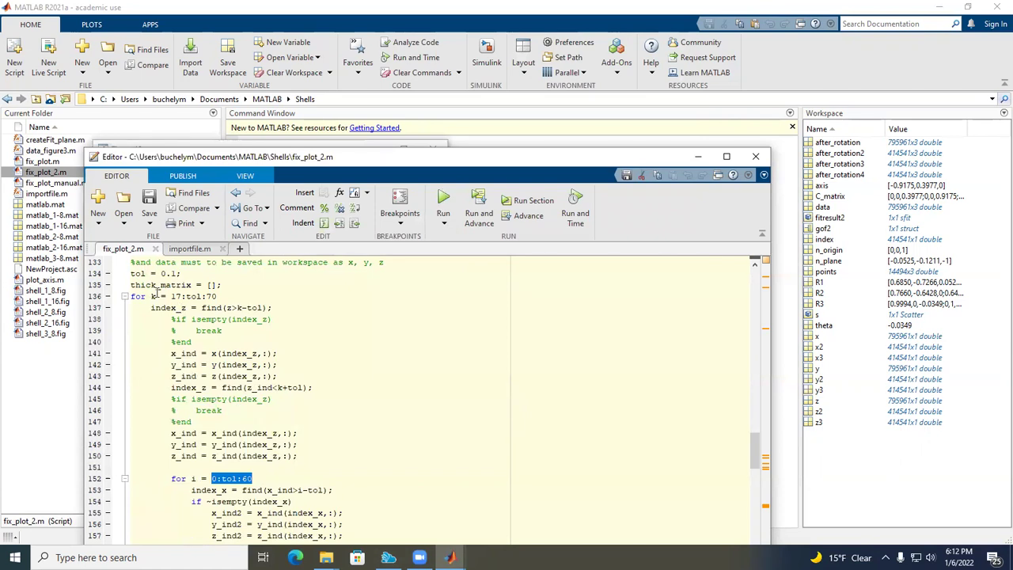
{"action": "left_click_drag", "start_coordinate": [151, 296], "coordinate": [229, 296]}
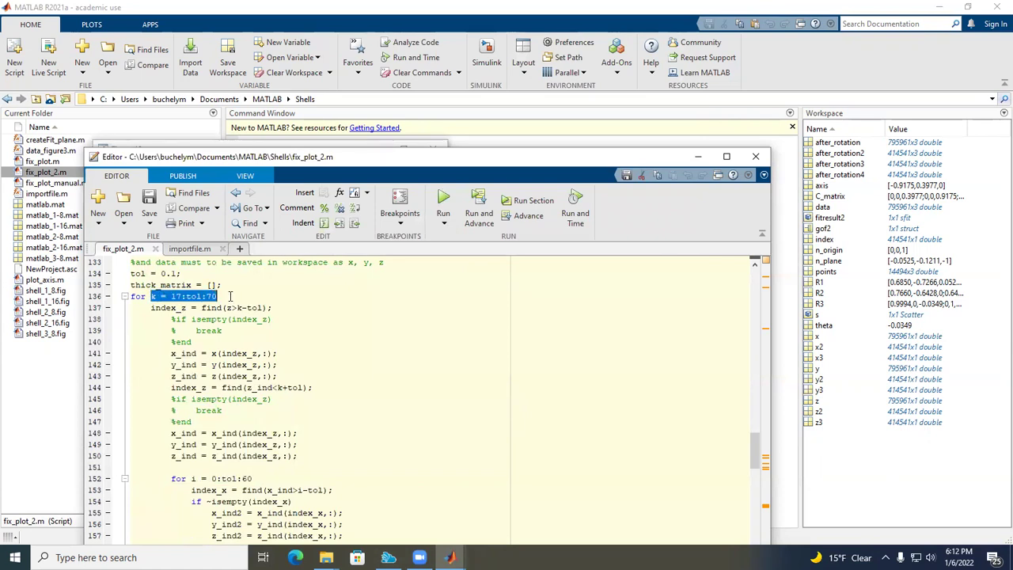
{"action": "left_click", "coordinate": [239, 298]}
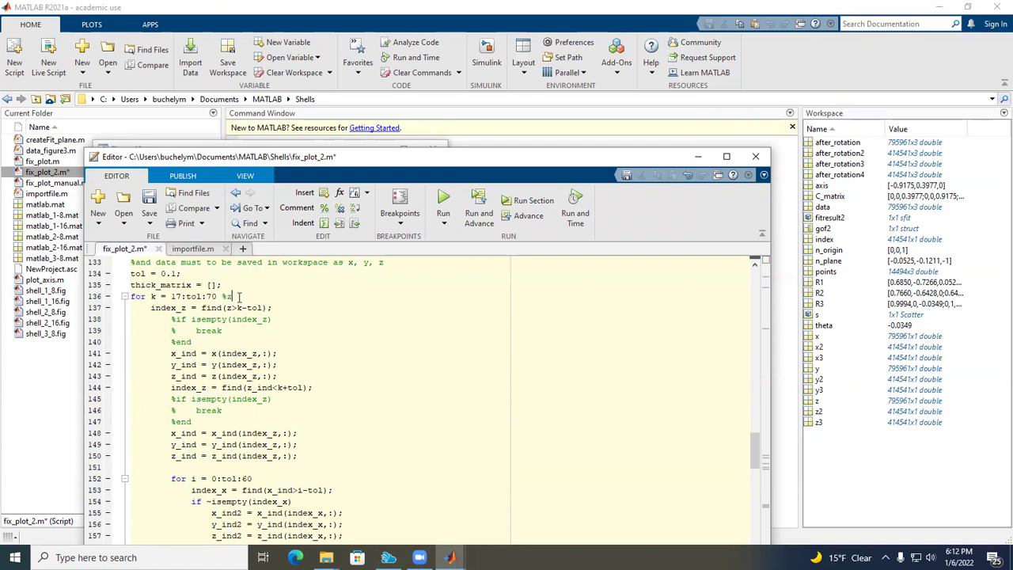
{"action": "left_click", "coordinate": [278, 480]}
Bring Figure 10 forward in X-Z view and show its Plot Browser and Property Editor.
{"action": "left_click", "coordinate": [336, 148]}
{"action": "right_click", "coordinate": [311, 276]}
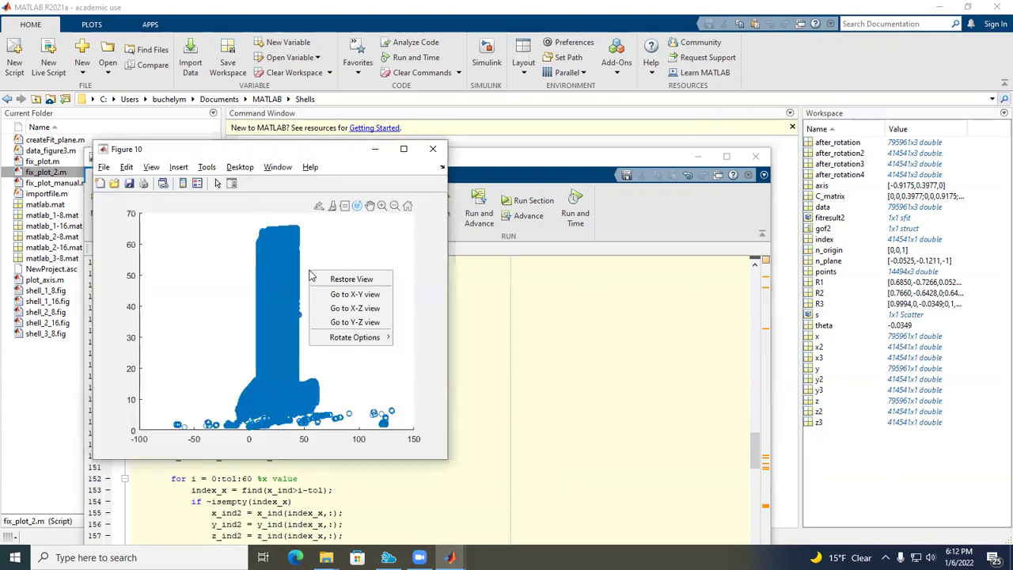
{"action": "left_click", "coordinate": [373, 313]}
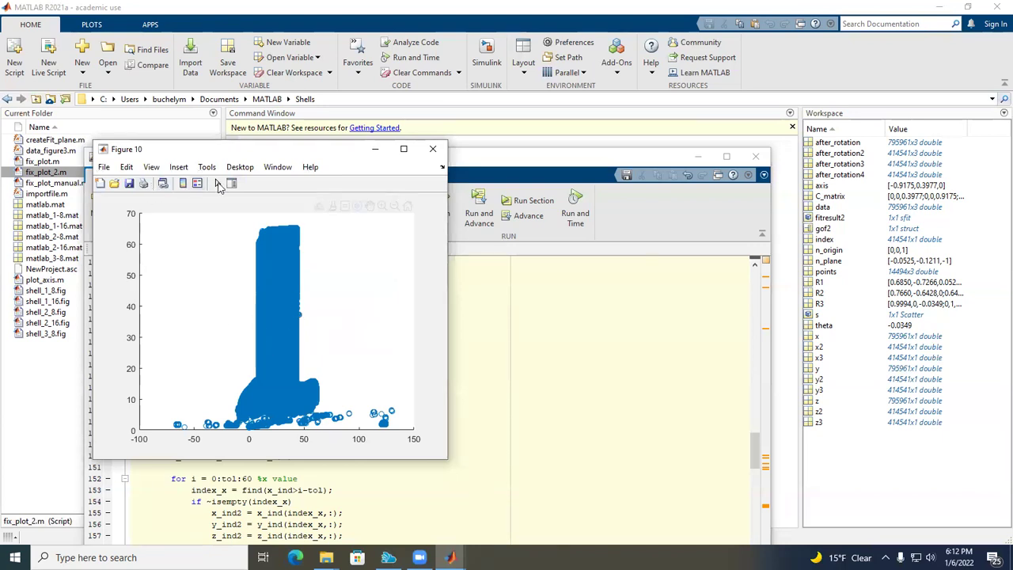
{"action": "left_click", "coordinate": [156, 168]}
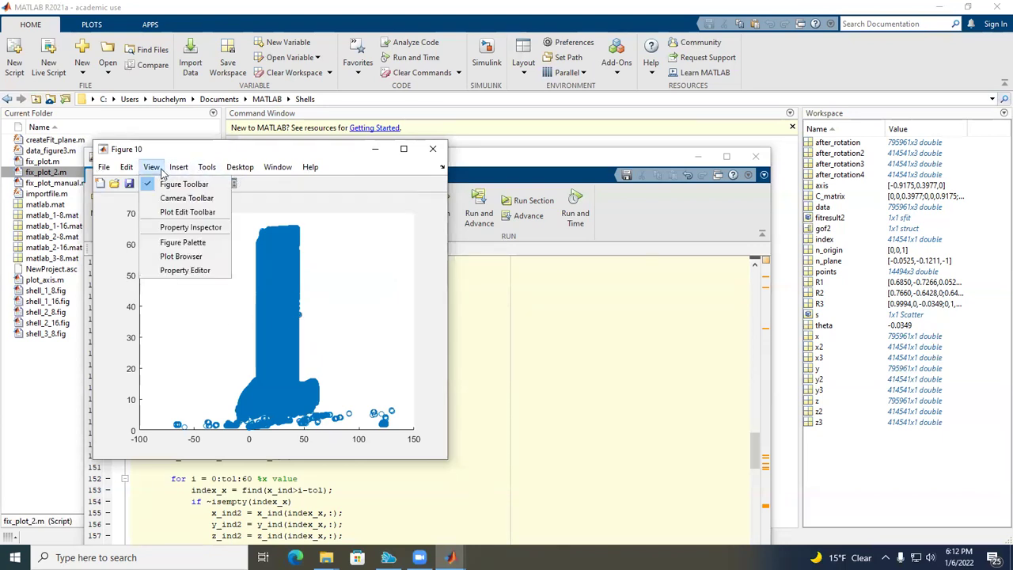
{"action": "left_click", "coordinate": [181, 257]}
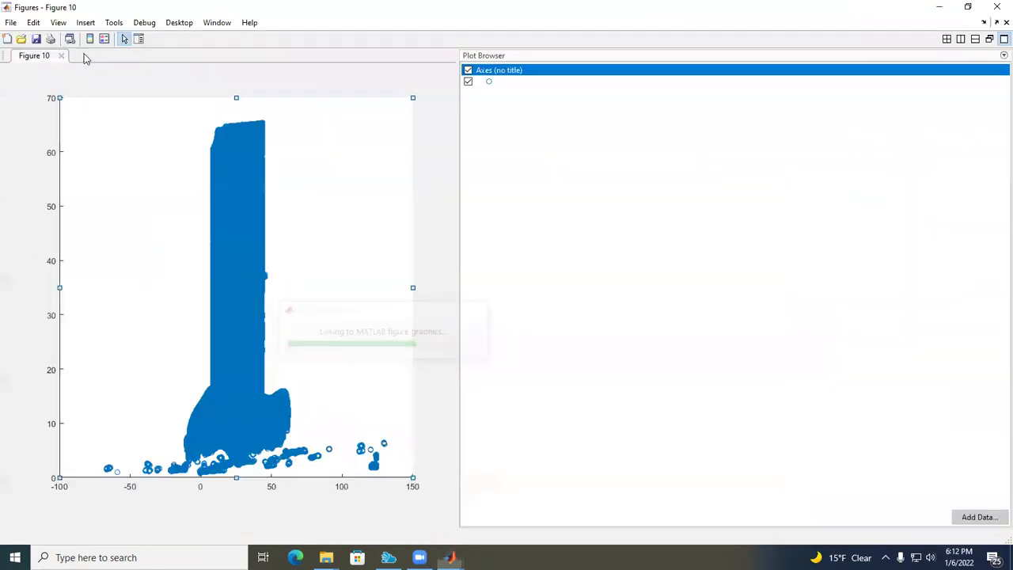
{"action": "left_click", "coordinate": [58, 22]}
{"action": "left_click", "coordinate": [95, 127]}
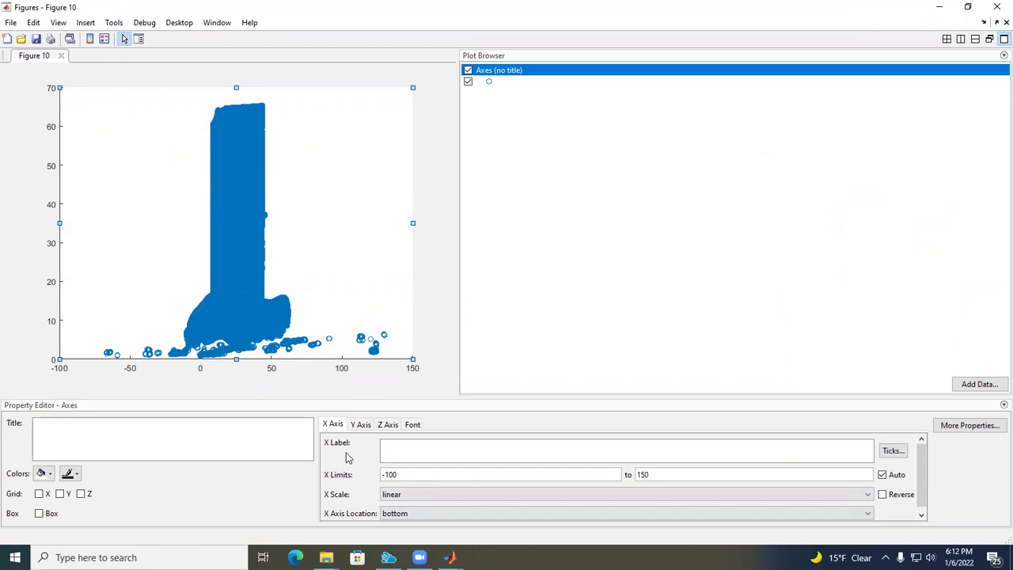
Set the X limits of Figure 10 to 0 and 70.
{"action": "left_click_drag", "start_coordinate": [404, 474], "coordinate": [358, 474]}
{"action": "type", "text": "0"}
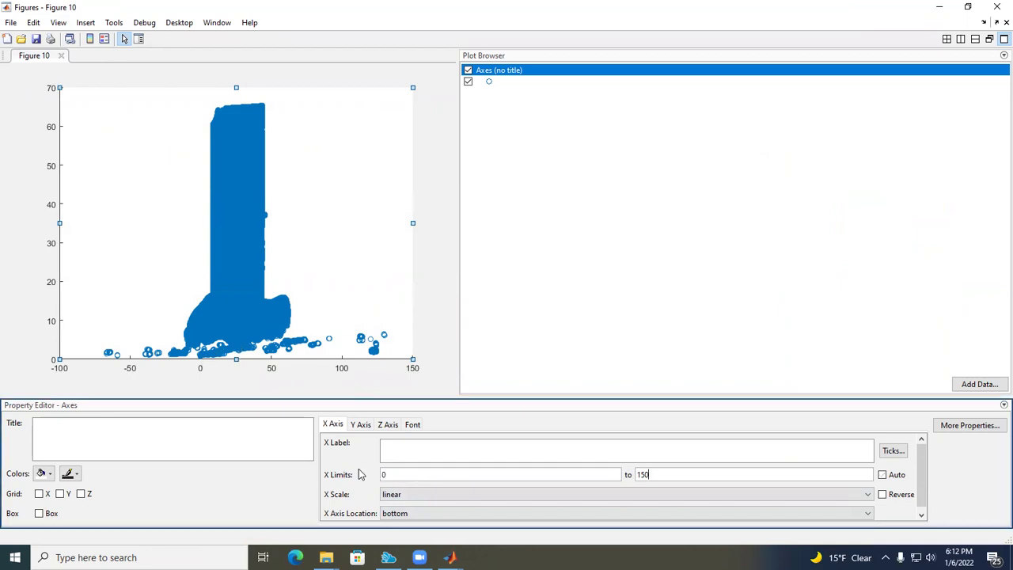
{"action": "key", "text": "ctrl+a"}
{"action": "type", "text": "70"}
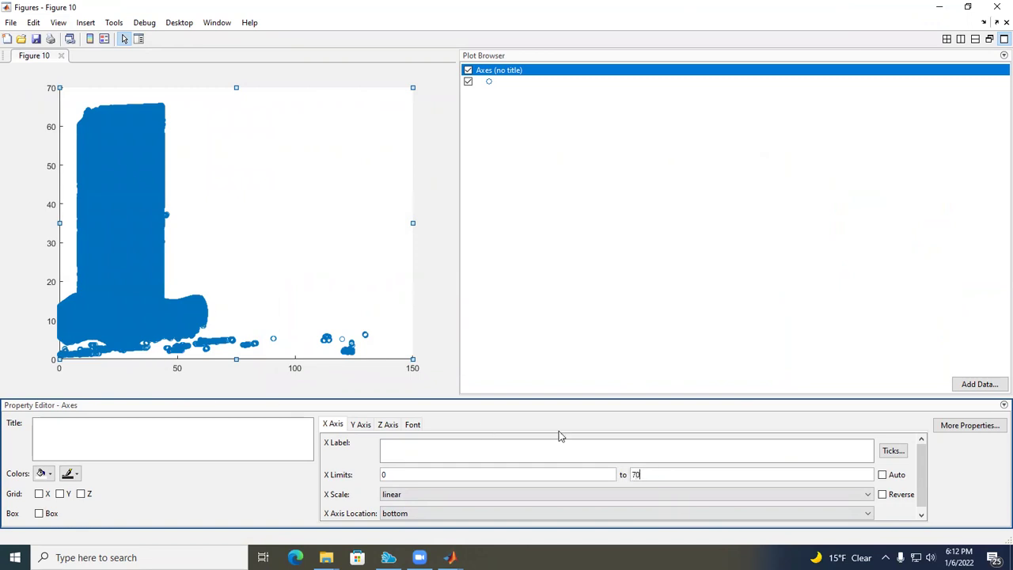
{"action": "key", "text": "Tab"}
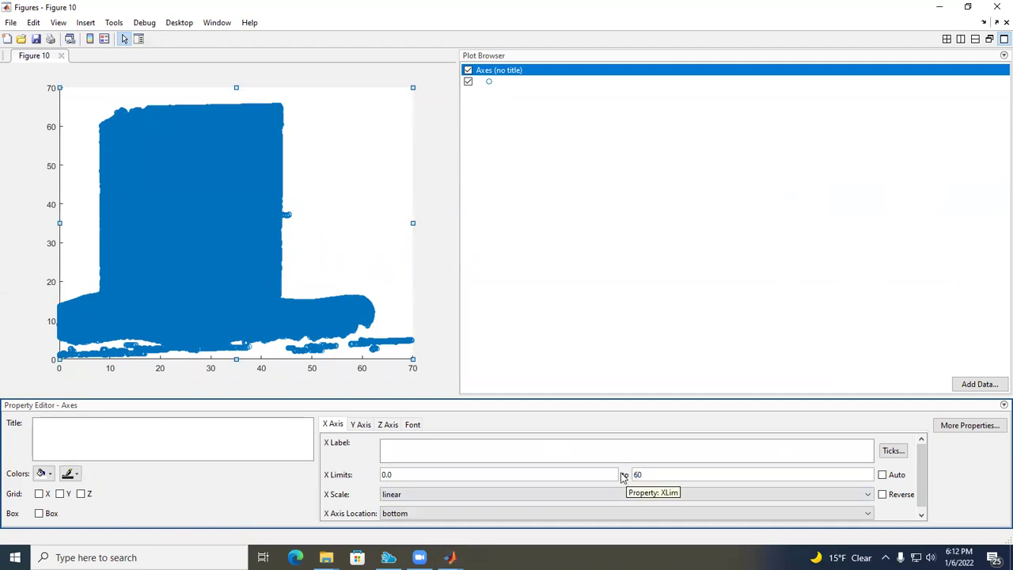
Reduce the upper X limit of Figure 10 to 60, and further to 50.
{"action": "type", "text": "60"}
{"action": "key", "text": "Return"}
{"action": "double_click", "coordinate": [634, 473]}
{"action": "type", "text": "50"}
{"action": "key", "text": "Return"}
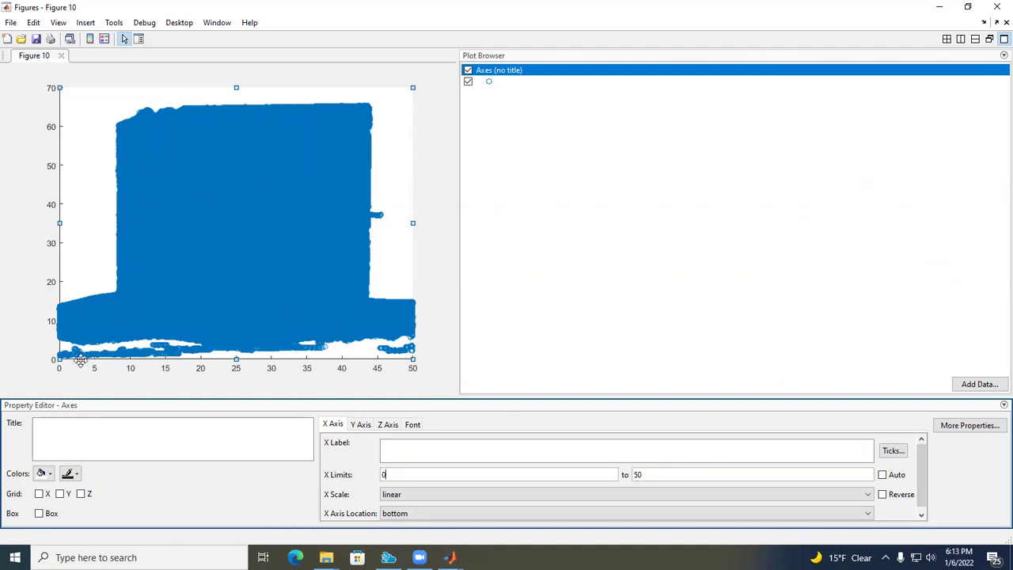
Set the lower X limit of Figure 10 to 5.
{"action": "double_click", "coordinate": [380, 475]}
{"action": "type", "text": "5"}
{"action": "left_click", "coordinate": [681, 475]}
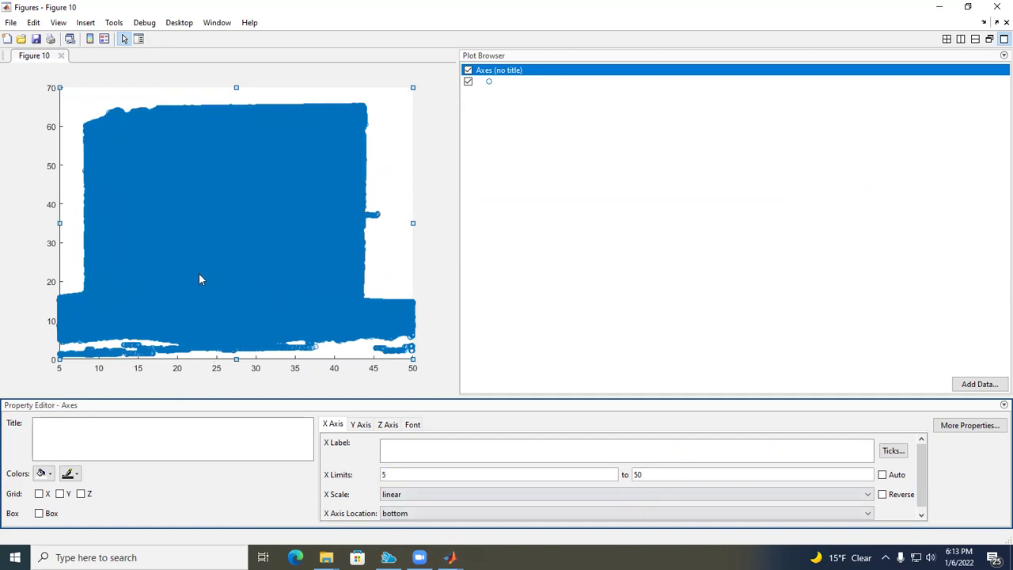
Change the i loop range on line 152 of fix_plot_2.m to 5:tol:50 and return to Figure 10.
{"action": "key", "text": "alt+Tab"}
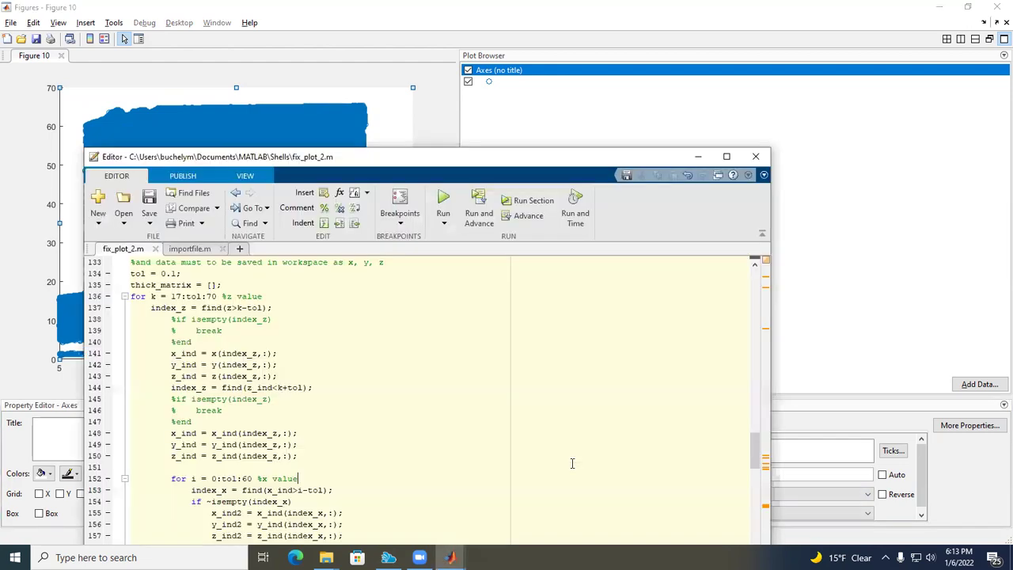
{"action": "type", "text": "55"}
{"action": "left_click", "coordinate": [77, 274]}
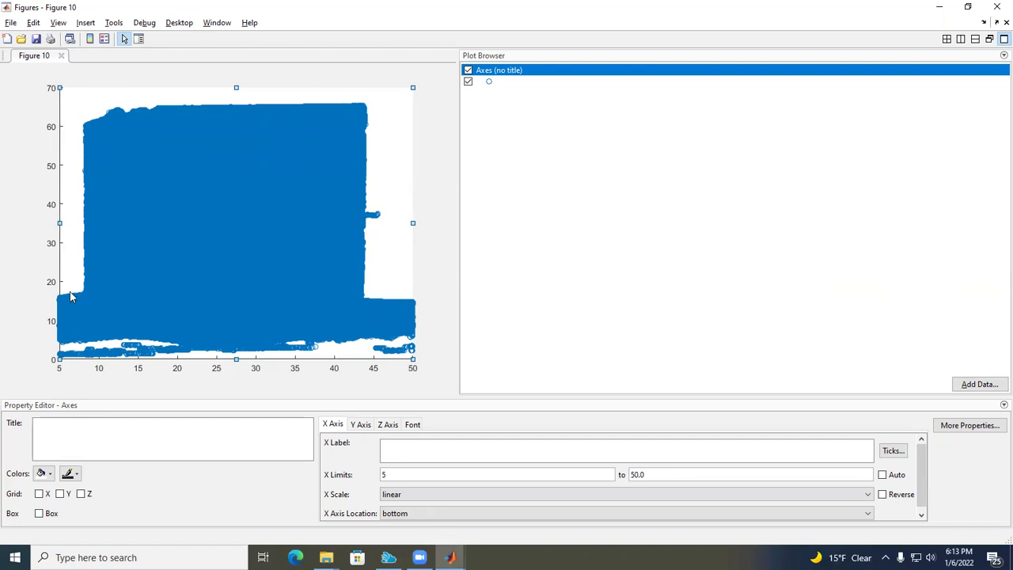
Set the Z limits of Figure 10 to 17 and 70.
{"action": "left_click", "coordinate": [387, 427]}
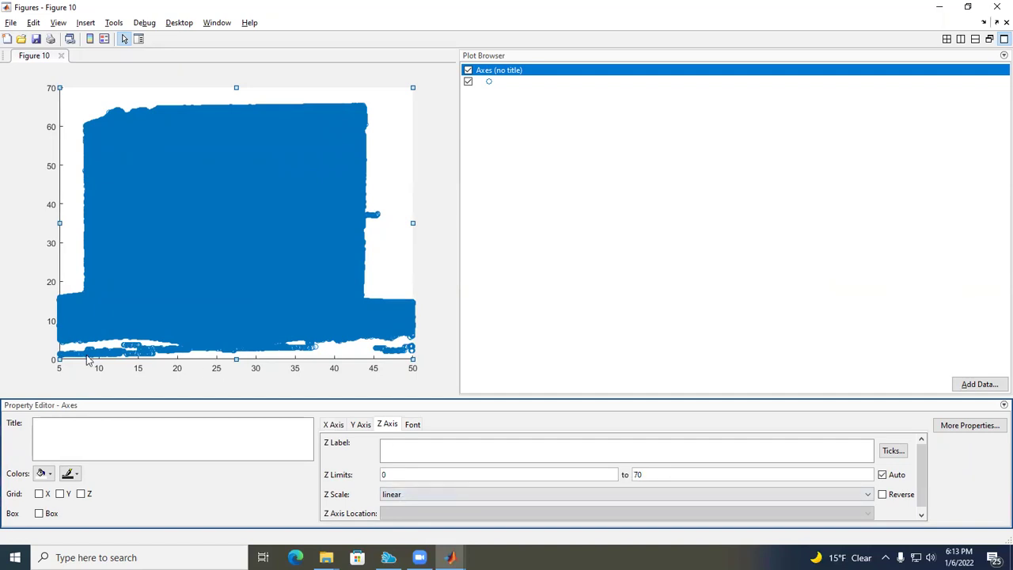
{"action": "double_click", "coordinate": [382, 474]}
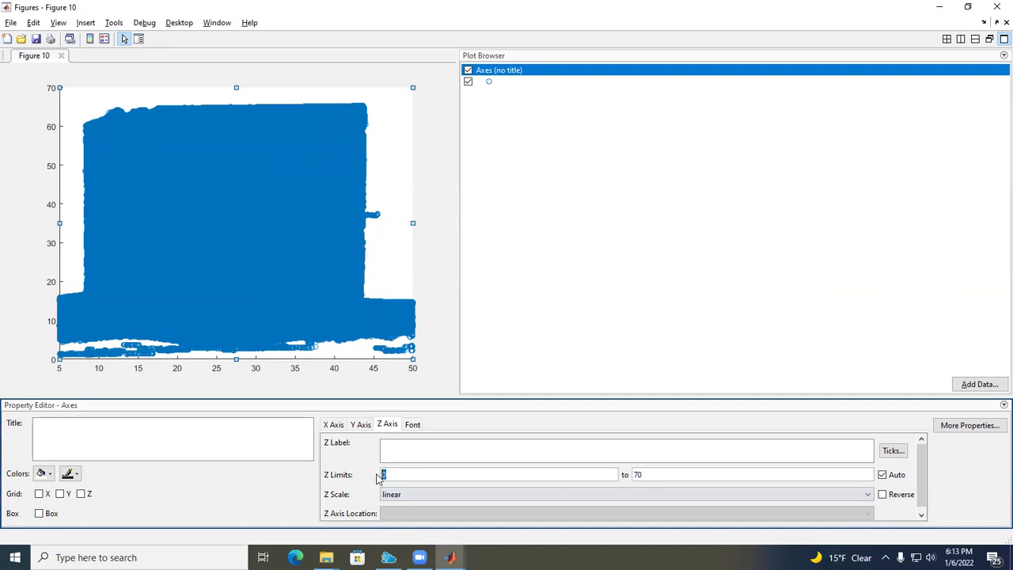
{"action": "left_click", "coordinate": [672, 475]}
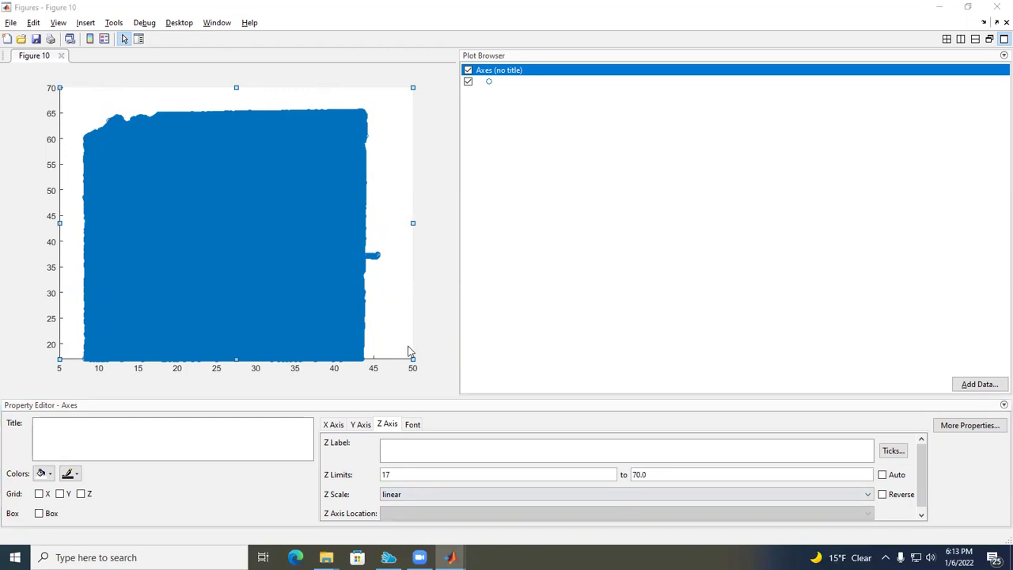
Move the editor beside the Figure 10 plot, check the k and i loop ranges, and run the shell thickness section.
{"action": "key", "text": "alt+Tab"}
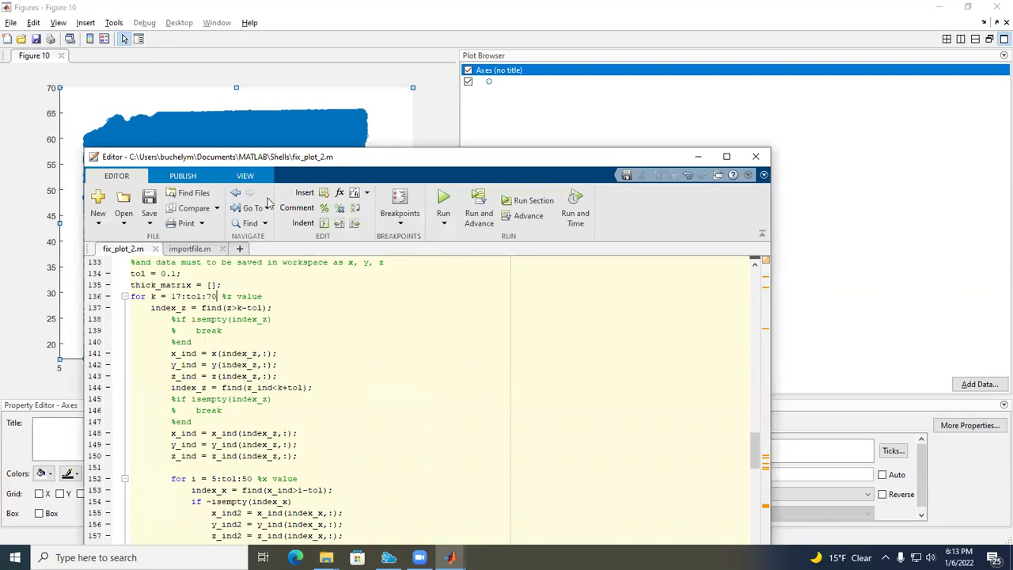
{"action": "left_click_drag", "start_coordinate": [282, 158], "coordinate": [456, 72]}
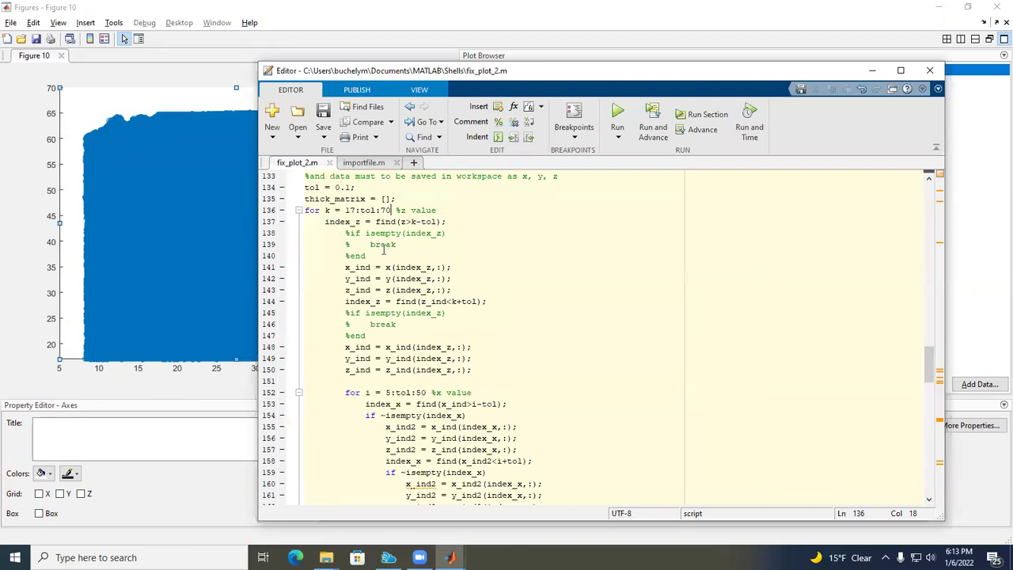
{"action": "scroll", "coordinate": [395, 314], "scroll_direction": "down", "scroll_amount": 2}
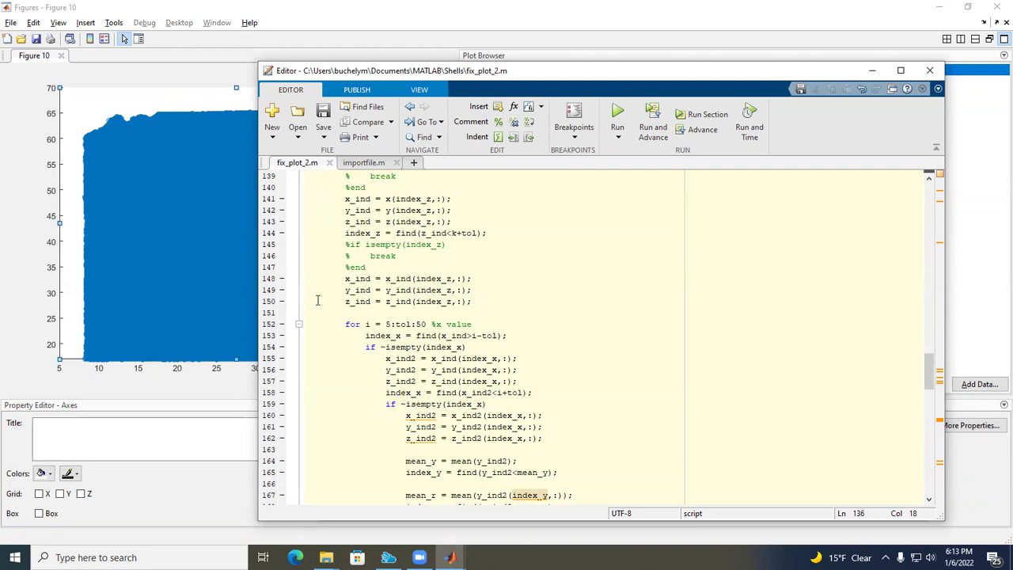
{"action": "scroll", "coordinate": [325, 300], "scroll_direction": "up", "scroll_amount": 2}
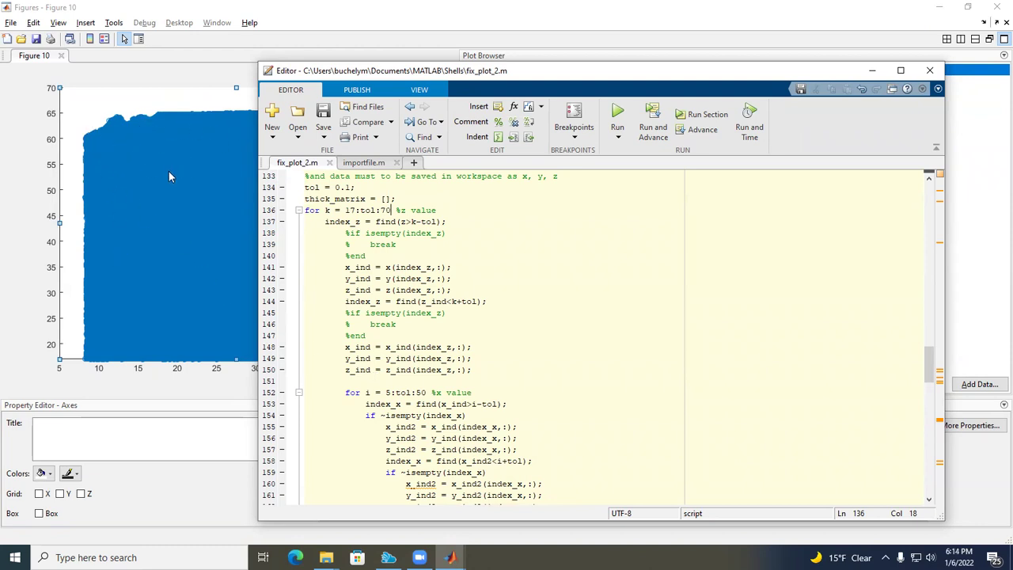
{"action": "left_click", "coordinate": [366, 290]}
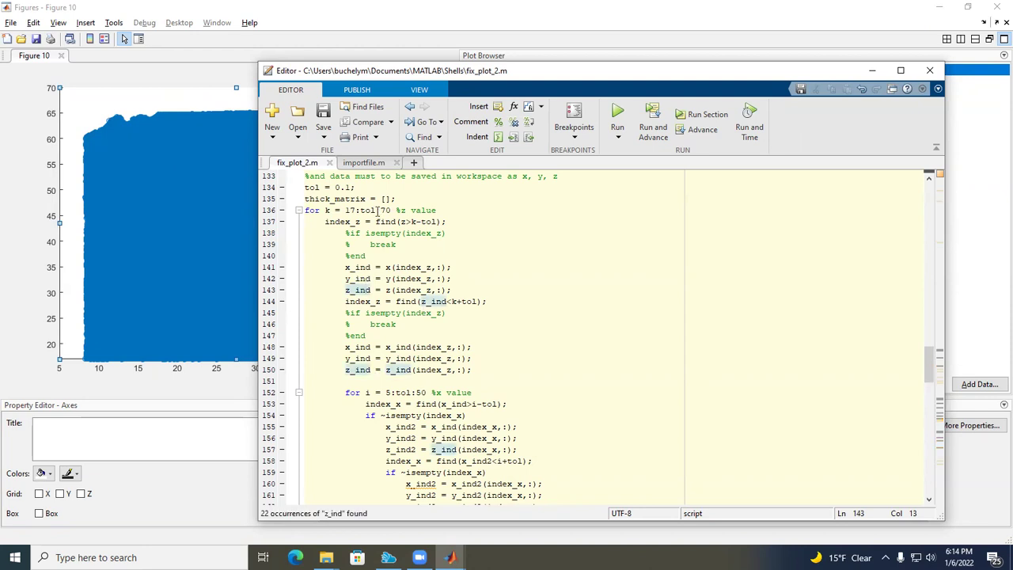
{"action": "left_click", "coordinate": [707, 116]}
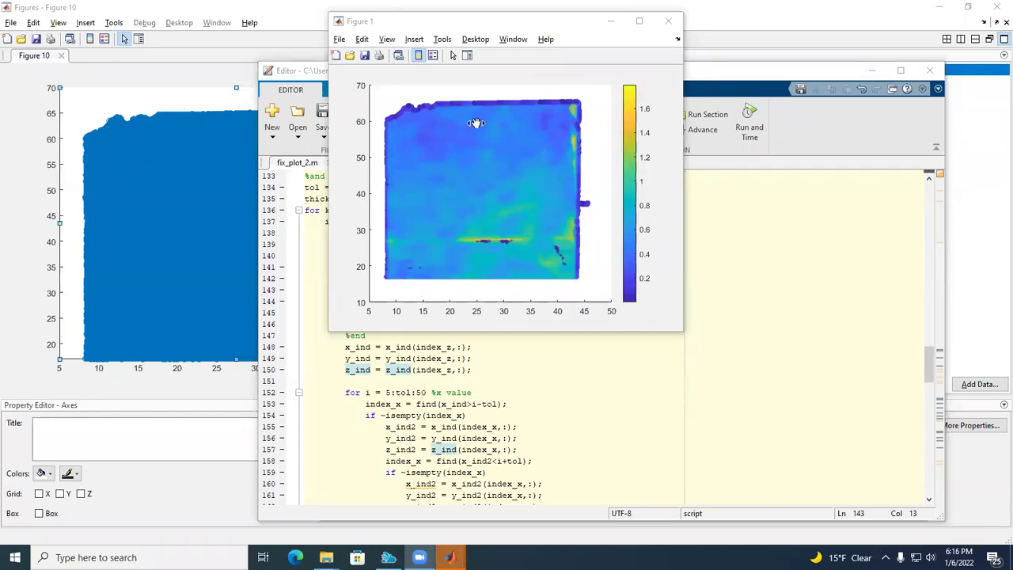
Reposition the Figure 1 window and apply the turbo standard colormap to its thickness plot.
{"action": "left_click", "coordinate": [404, 24]}
{"action": "left_click_drag", "start_coordinate": [401, 25], "coordinate": [165, 84]}
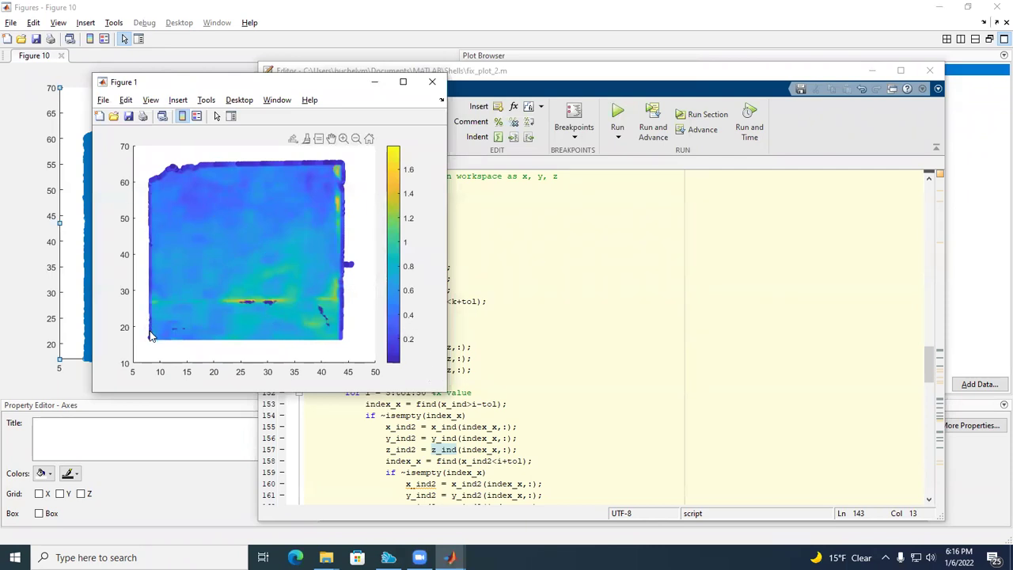
{"action": "left_click_drag", "start_coordinate": [161, 85], "coordinate": [361, 87]}
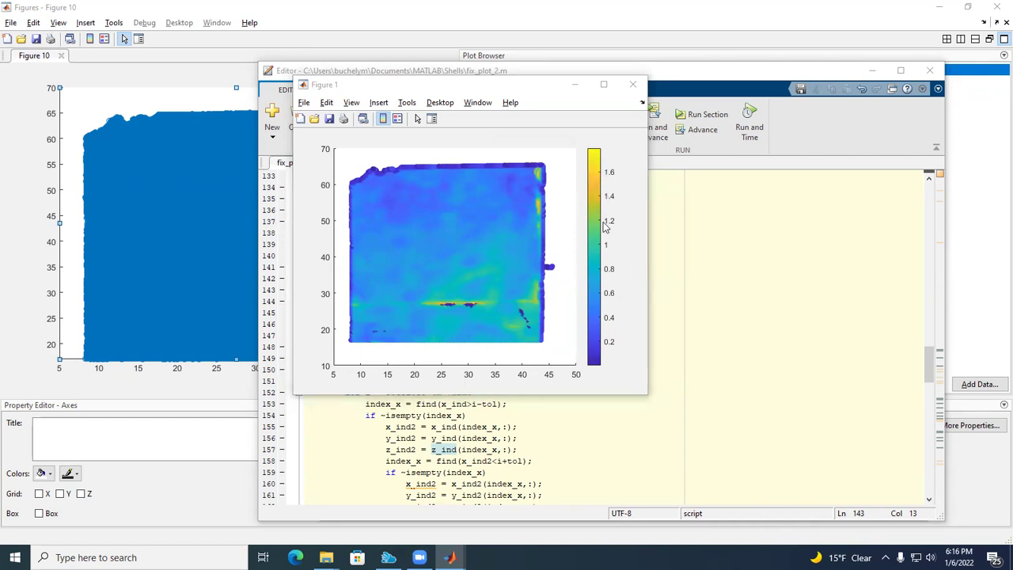
{"action": "right_click", "coordinate": [596, 170]}
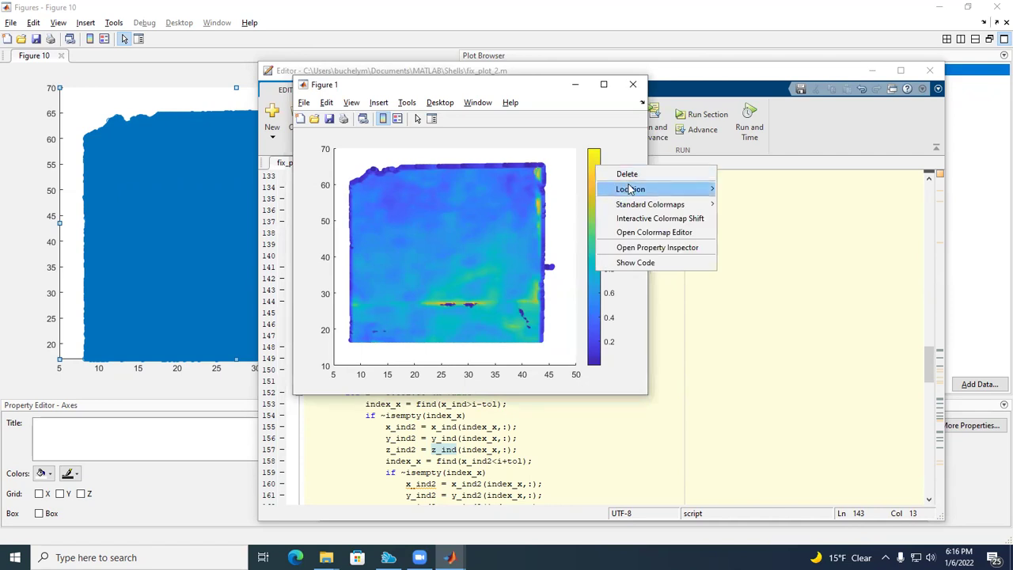
{"action": "mouse_move", "coordinate": [663, 210]}
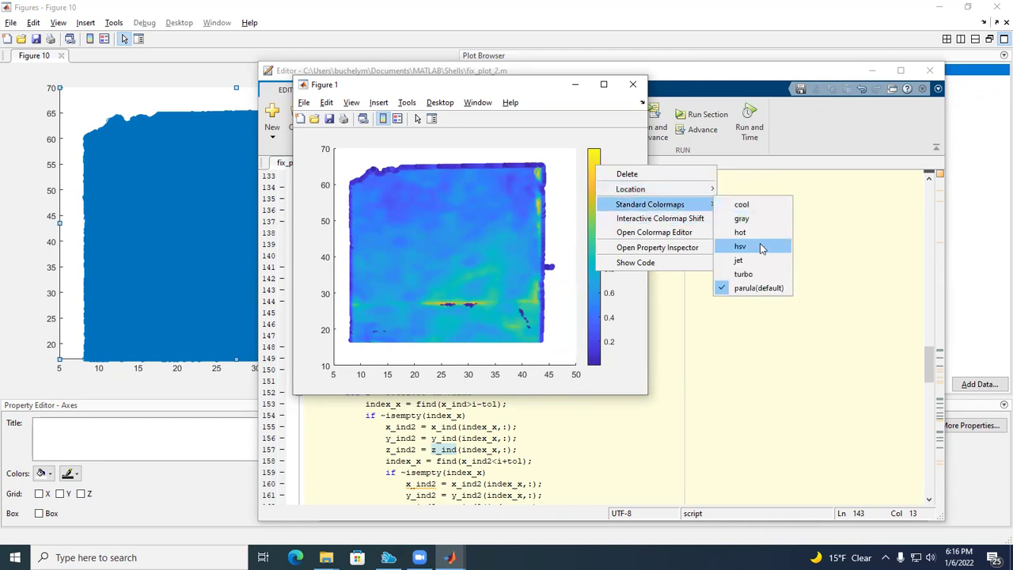
{"action": "left_click", "coordinate": [754, 274]}
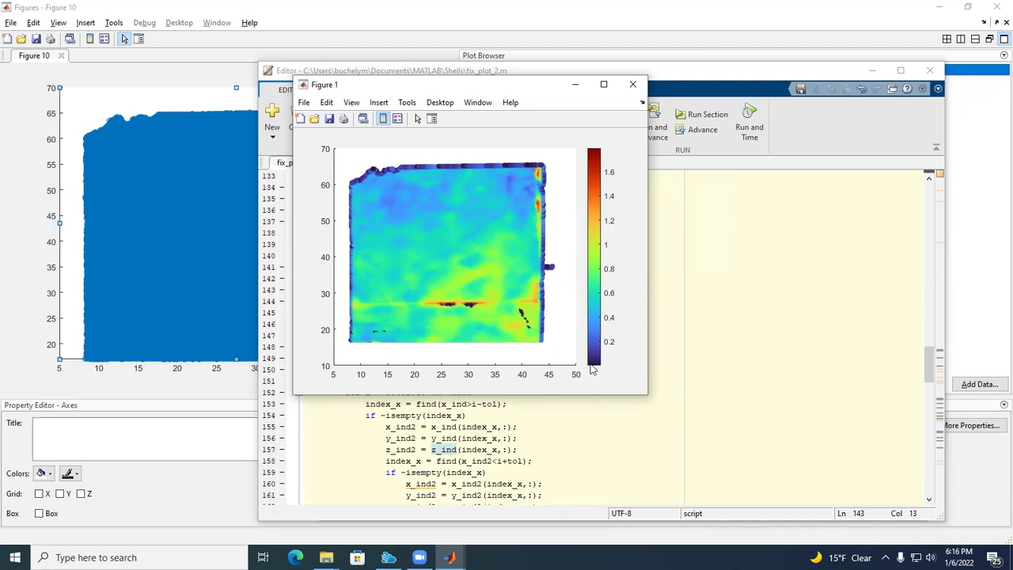
Open the Colormap Editor for Figure 1, expand the colormap limits, and set CLim Minimum to 0.
{"action": "right_click", "coordinate": [593, 191]}
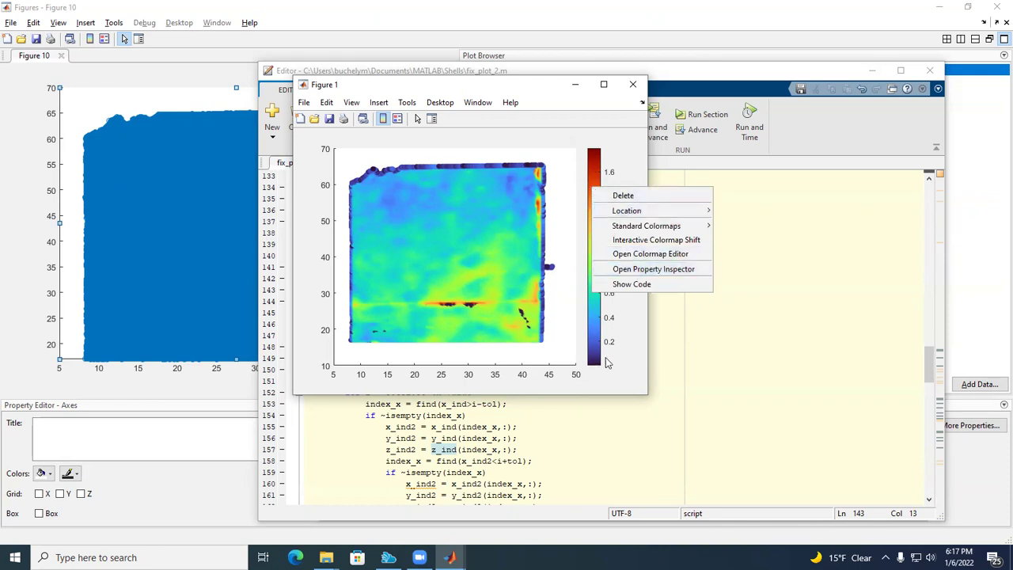
{"action": "left_click", "coordinate": [646, 254]}
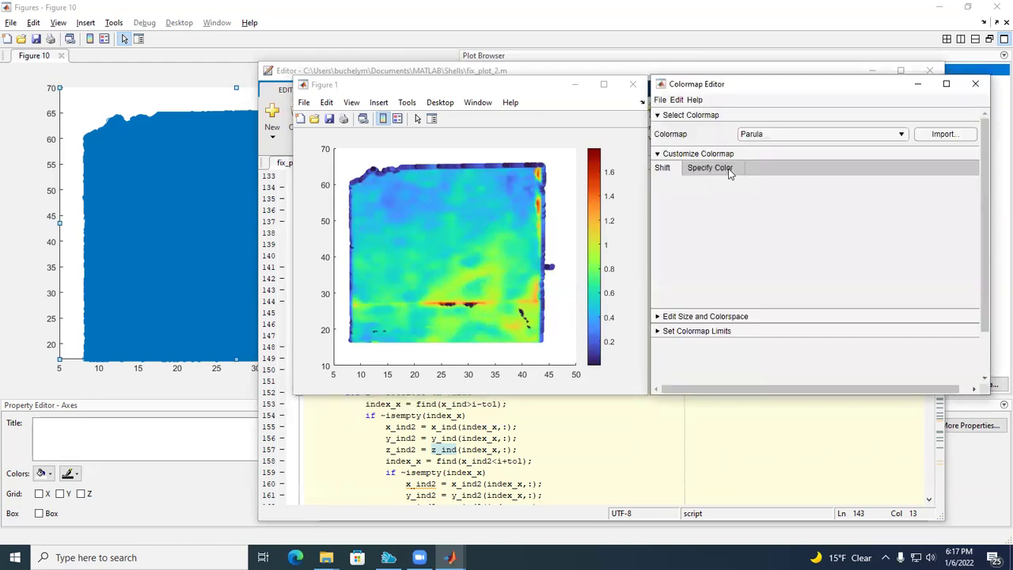
{"action": "left_click", "coordinate": [695, 332]}
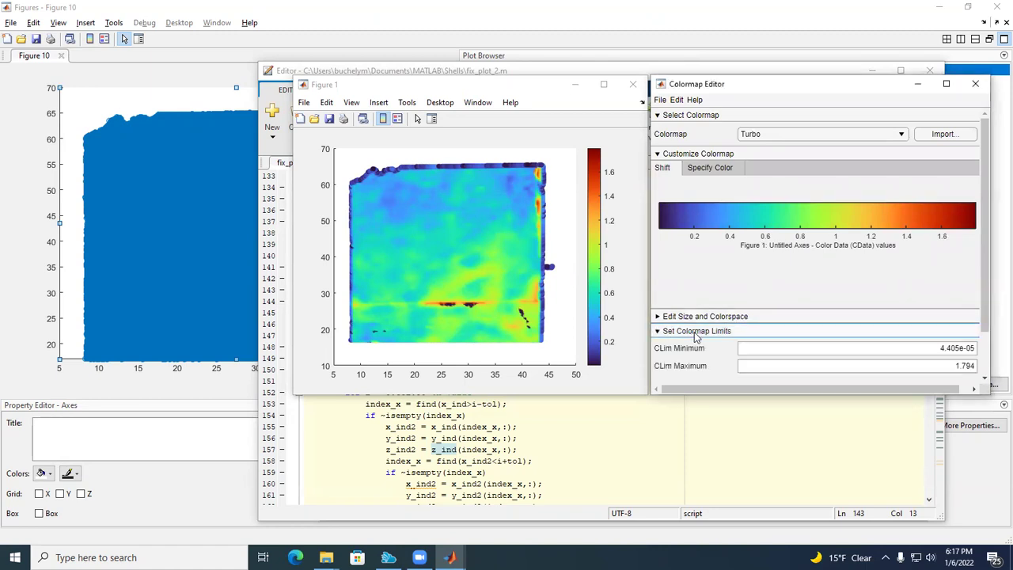
{"action": "scroll", "coordinate": [986, 344], "scroll_direction": "down", "scroll_amount": 2}
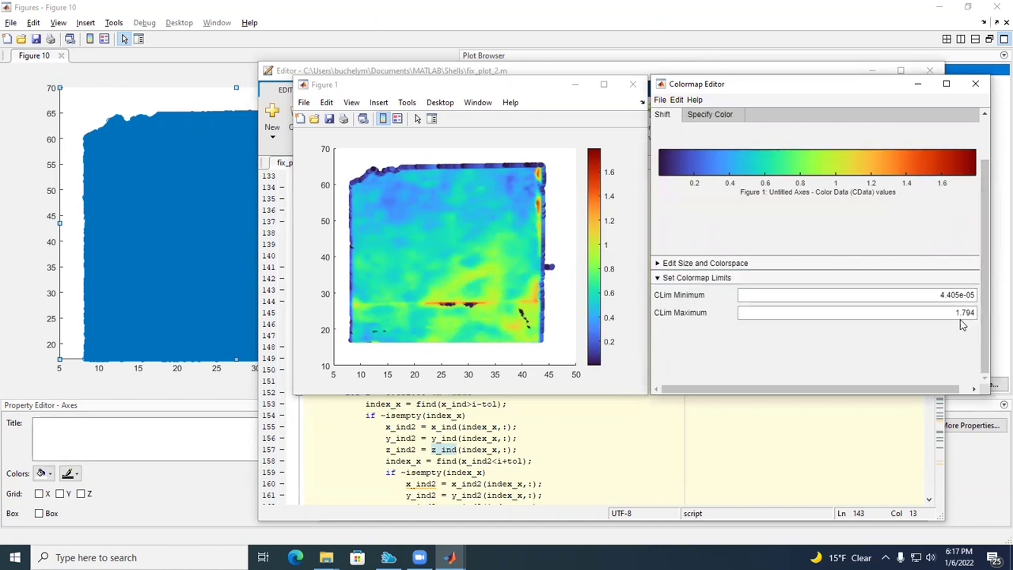
{"action": "left_click_drag", "start_coordinate": [910, 301], "coordinate": [951, 297]}
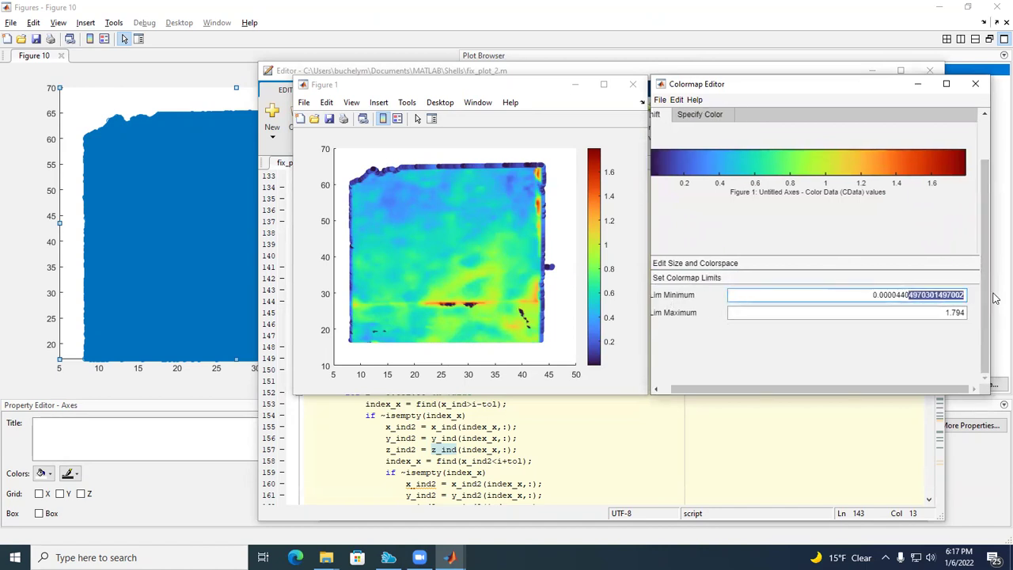
{"action": "key", "text": "ctrl+a"}
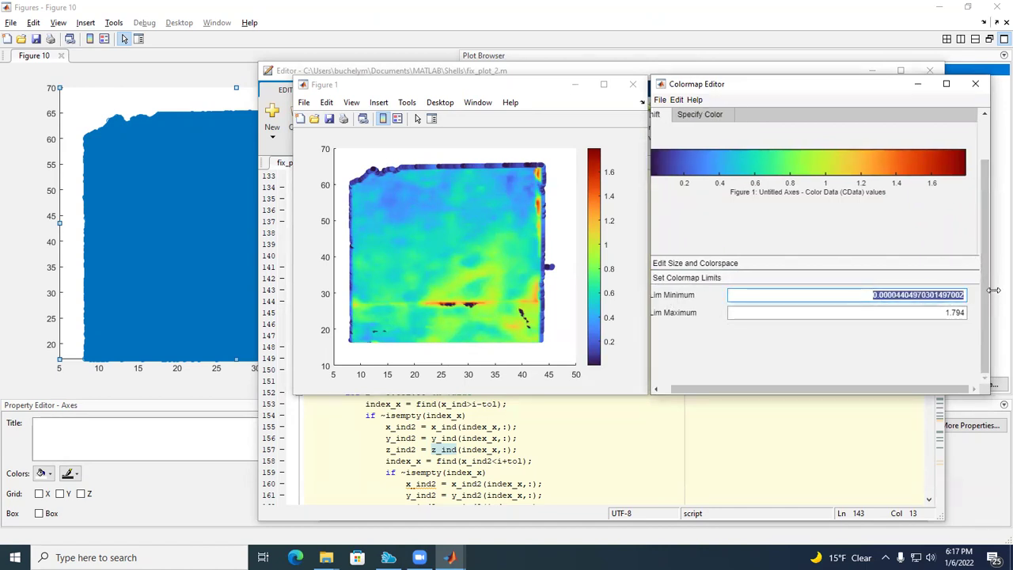
{"action": "type", "text": "0"}
Set CLim Maximum to 1.5 for Figure 1 and close the Colormap Editor.
{"action": "left_click", "coordinate": [939, 312]}
{"action": "left_click_drag", "start_coordinate": [939, 312], "coordinate": [992, 316]}
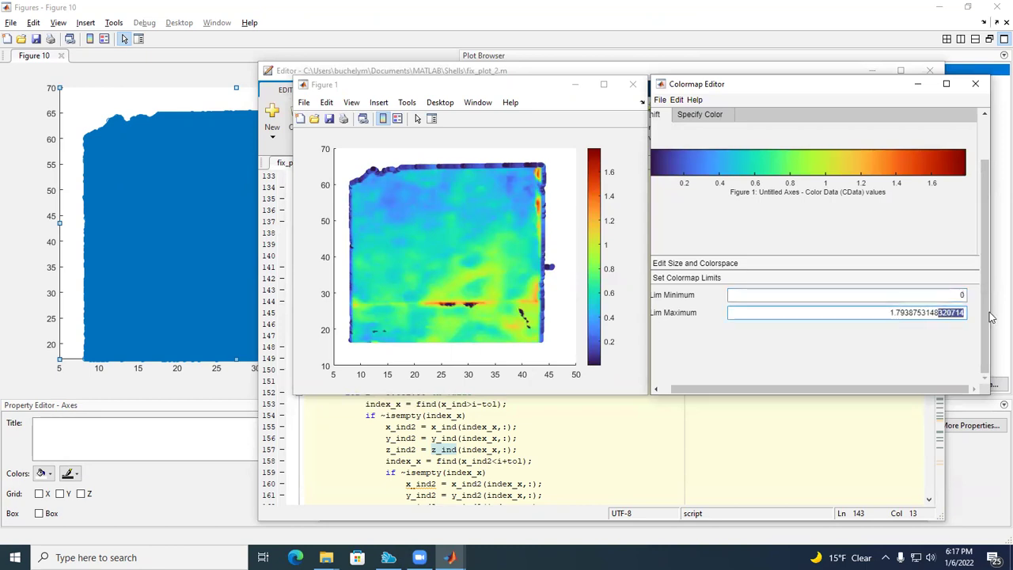
{"action": "left_click_drag", "start_coordinate": [875, 309], "coordinate": [995, 314]}
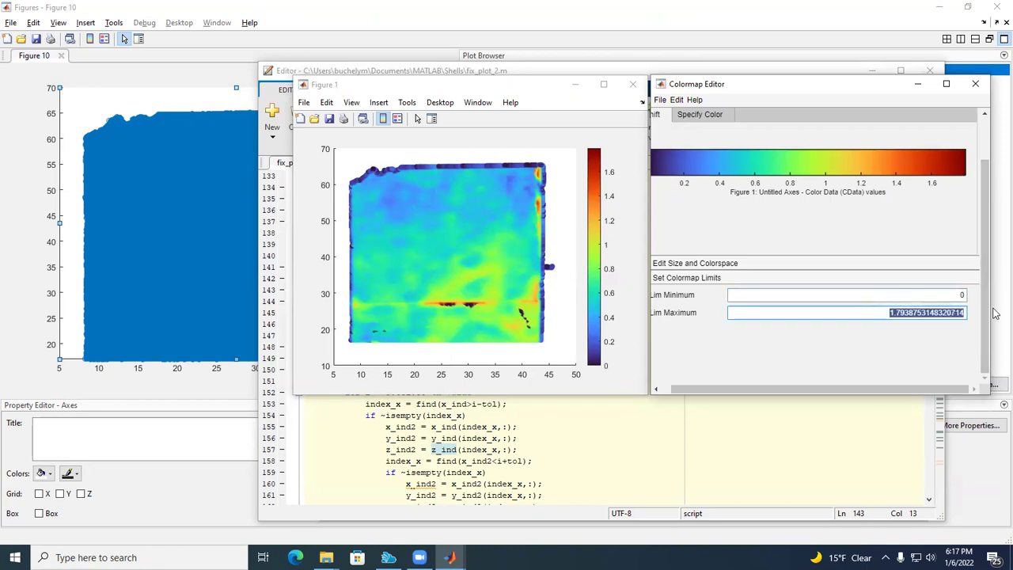
{"action": "type", "text": "1.5"}
{"action": "key", "text": "Return"}
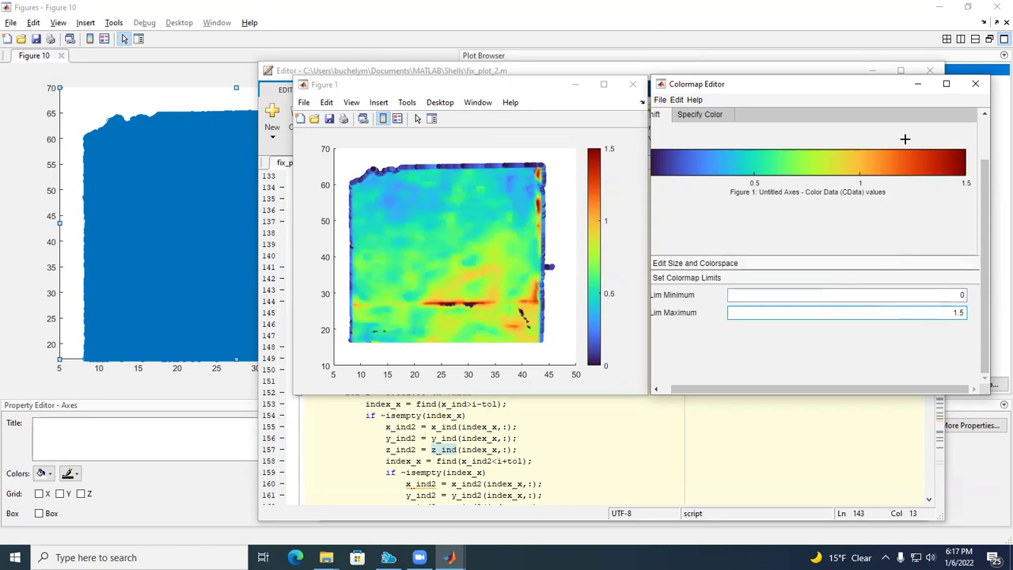
{"action": "left_click", "coordinate": [978, 84]}
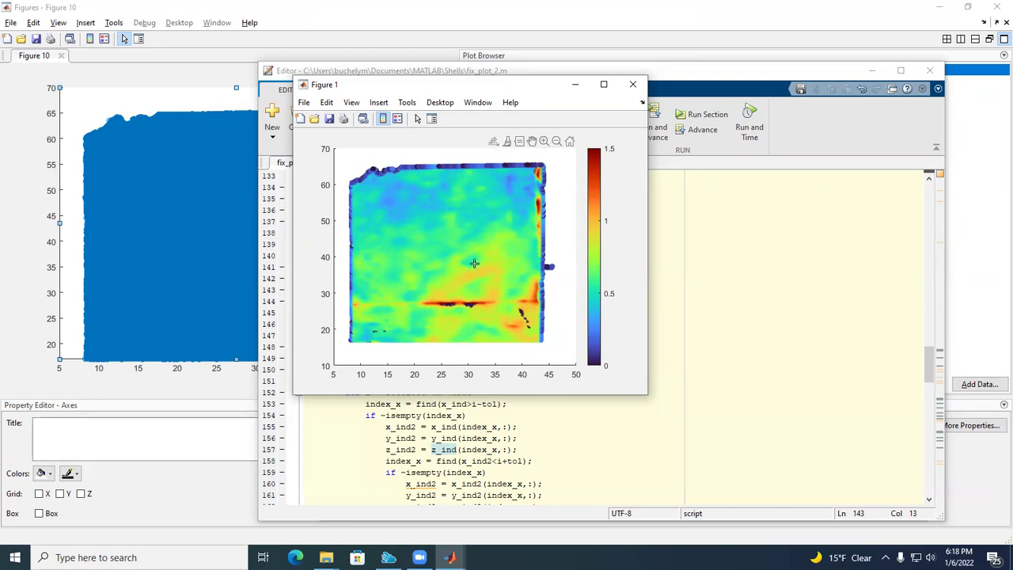
Save Figure 1 as the MATLAB figure shell_3_16 in the Shells folder.
{"action": "mouse_move", "coordinate": [473, 263]}
{"action": "mouse_move", "coordinate": [489, 235]}
{"action": "left_click", "coordinate": [303, 103]}
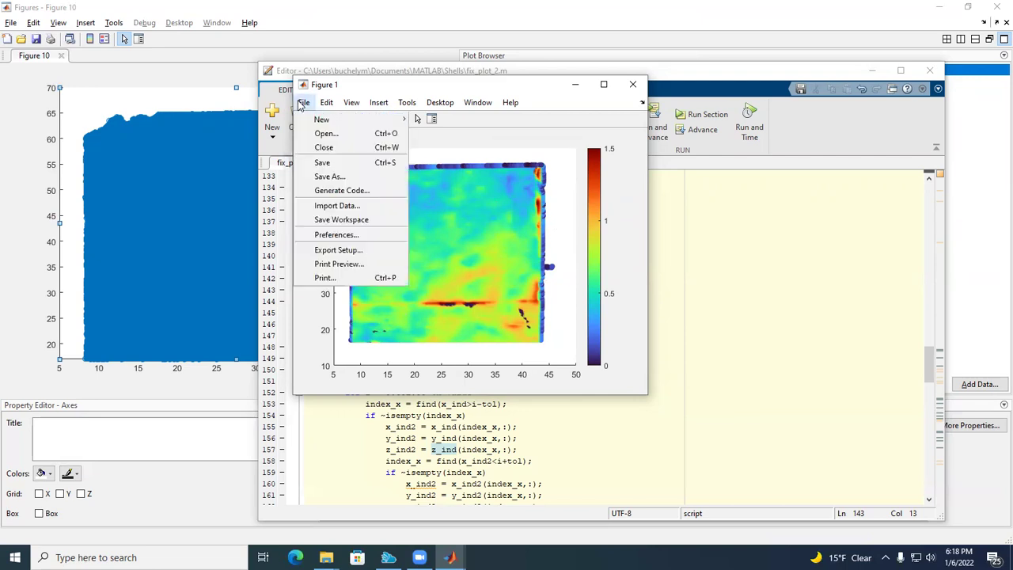
{"action": "left_click", "coordinate": [329, 176]}
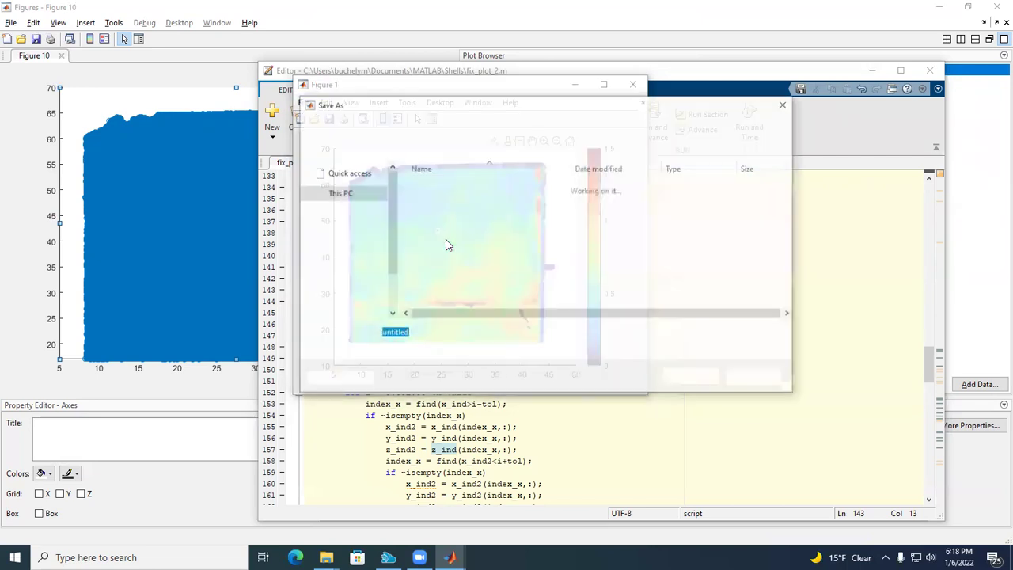
{"action": "left_click", "coordinate": [444, 243]}
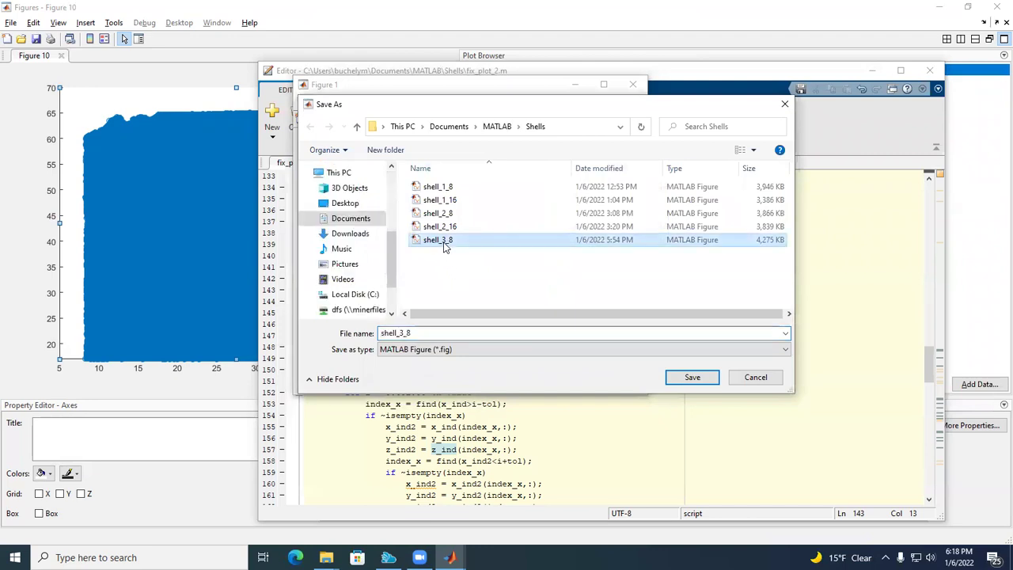
{"action": "left_click", "coordinate": [430, 331]}
{"action": "left_click", "coordinate": [439, 331]}
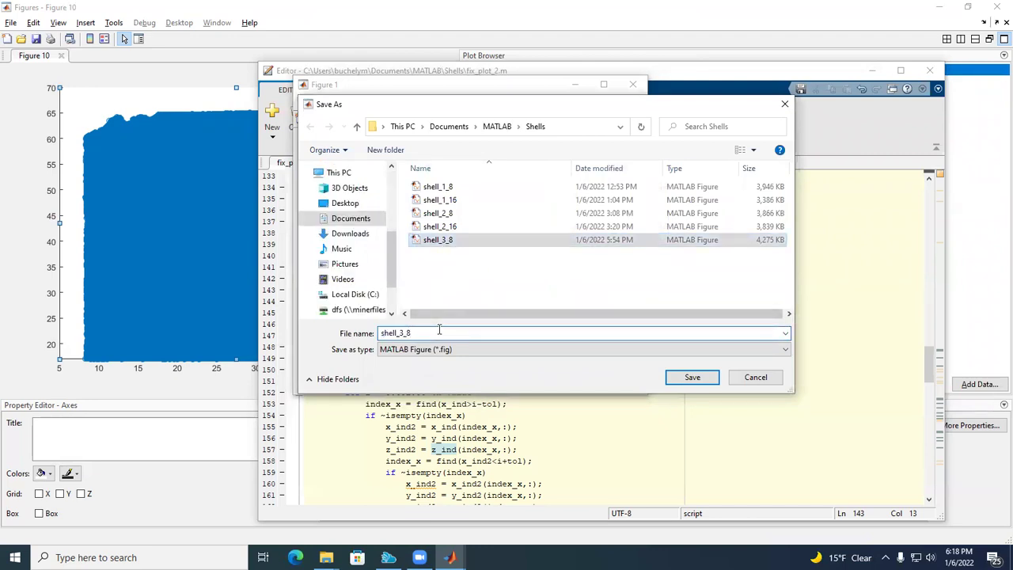
{"action": "key", "text": "BackSpace"}
{"action": "type", "text": "16"}
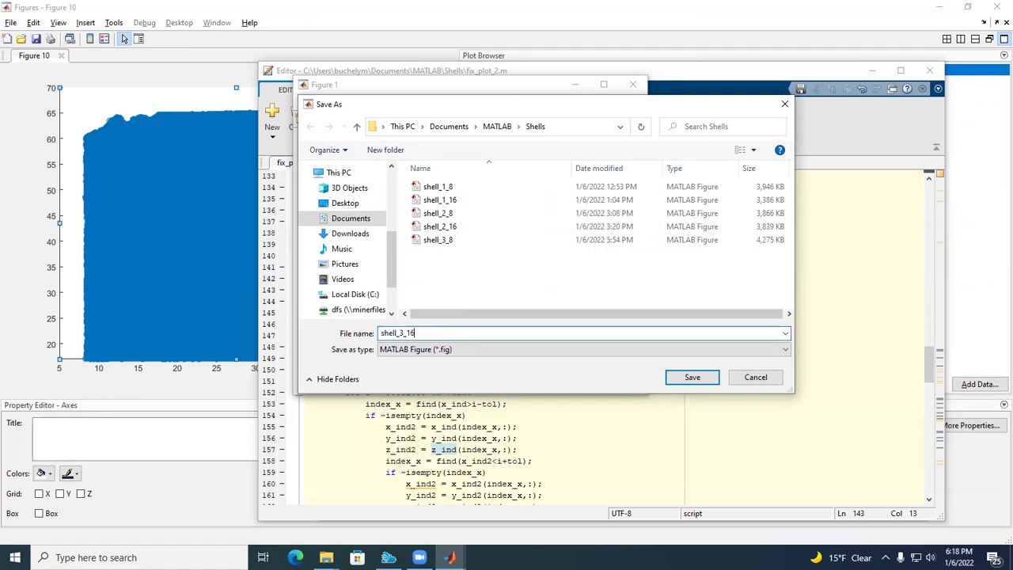
{"action": "left_click", "coordinate": [684, 379]}
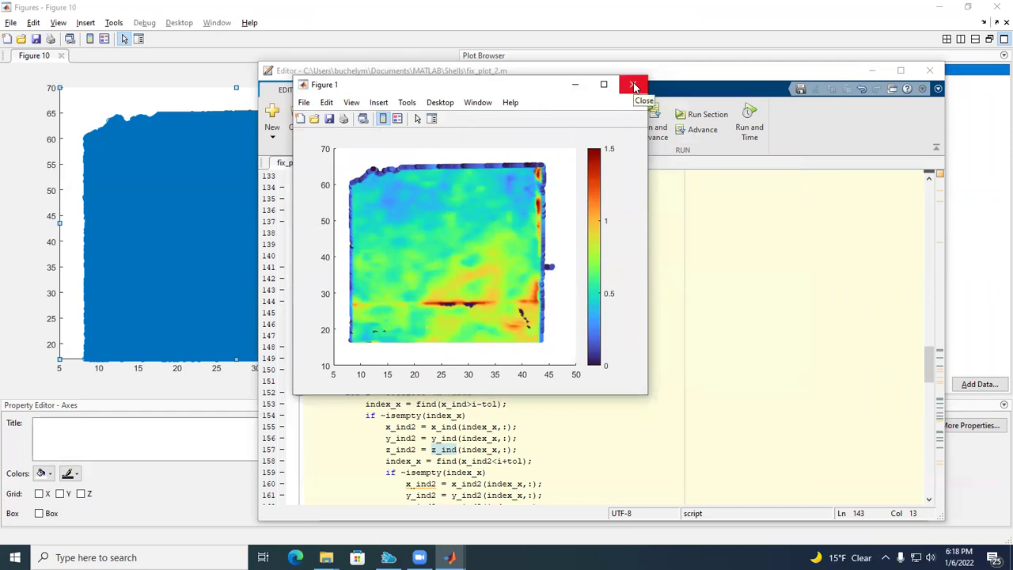
Close Figure 1 and Figure 10.
{"action": "left_click", "coordinate": [633, 85]}
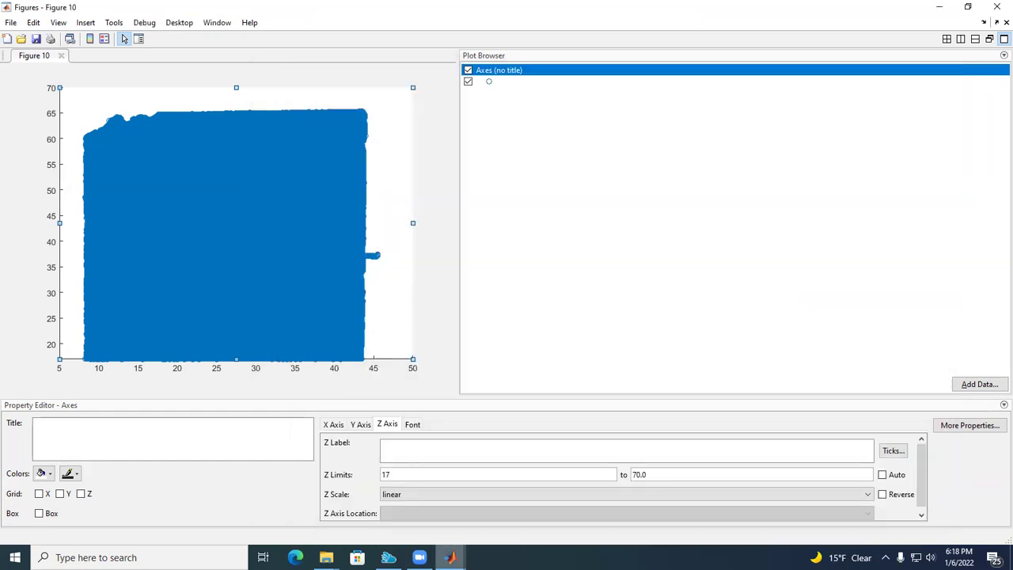
{"action": "left_click", "coordinate": [62, 58]}
{"action": "mouse_move", "coordinate": [450, 557]}
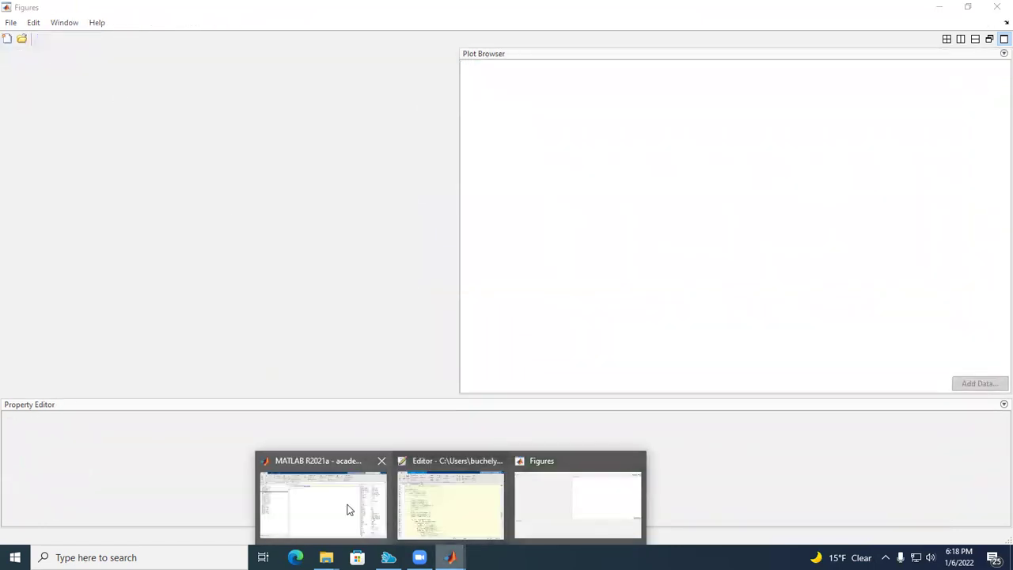
Switch to the main MATLAB window and review the list of workspace variables.
{"action": "left_click", "coordinate": [346, 509]}
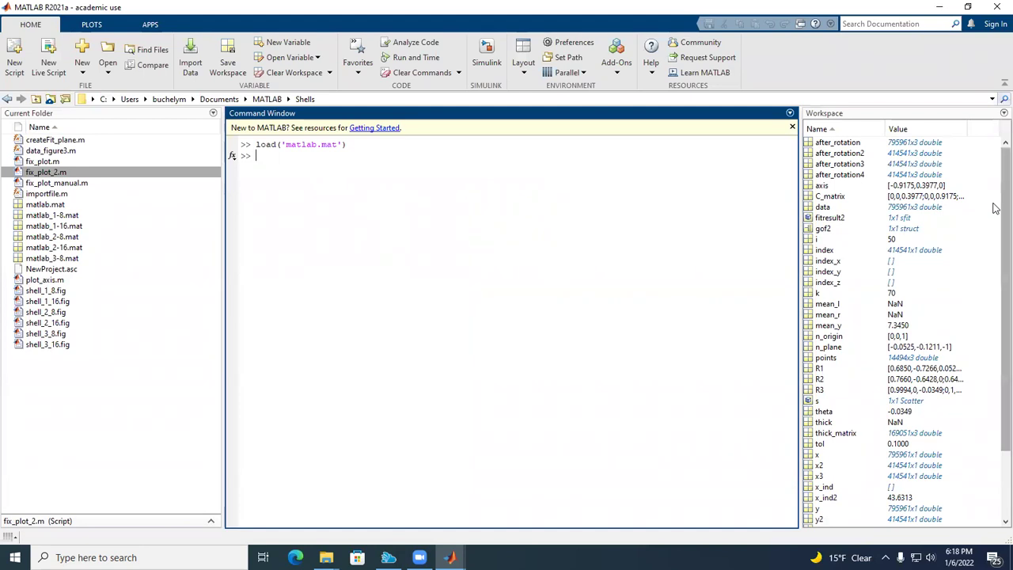
{"action": "scroll", "coordinate": [995, 207], "scroll_direction": "down", "scroll_amount": 3}
{"action": "scroll", "coordinate": [995, 207], "scroll_direction": "up", "scroll_amount": 3}
{"action": "scroll", "coordinate": [996, 310], "scroll_direction": "down", "scroll_amount": 3}
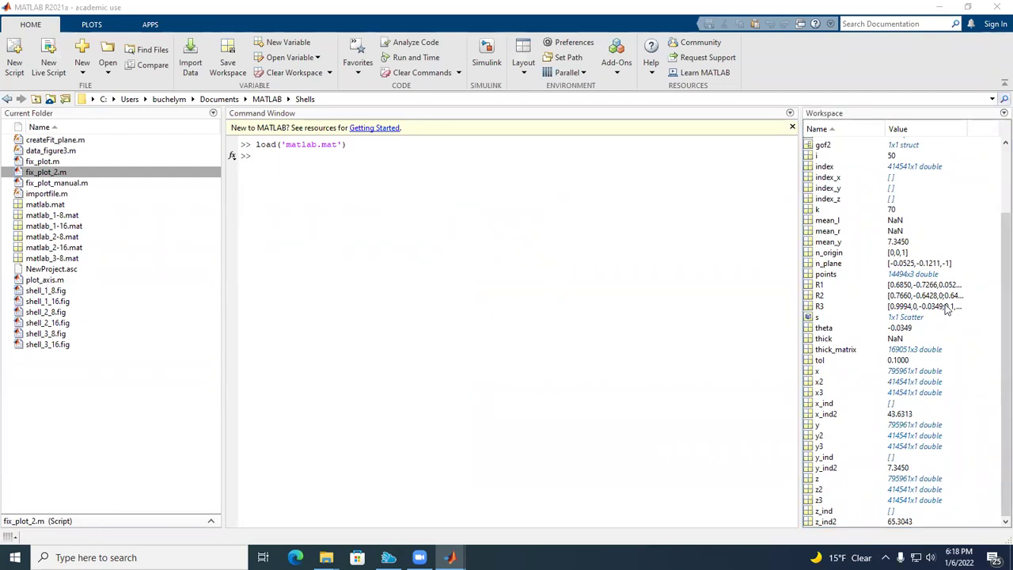
{"action": "scroll", "coordinate": [982, 348], "scroll_direction": "up", "scroll_amount": 3}
{"action": "scroll", "coordinate": [993, 372], "scroll_direction": "down", "scroll_amount": 3}
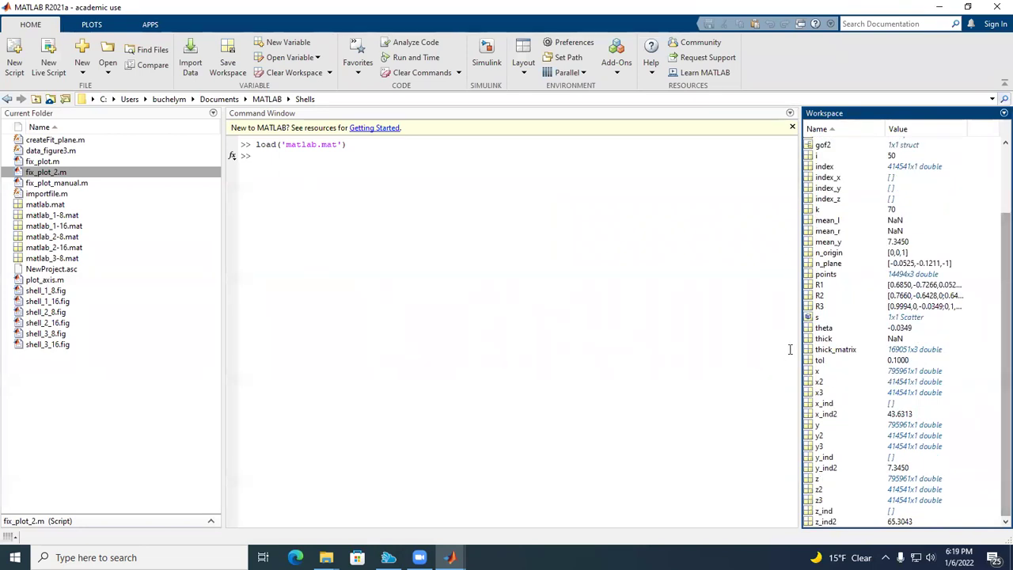
{"action": "scroll", "coordinate": [995, 270], "scroll_direction": "up", "scroll_amount": 3}
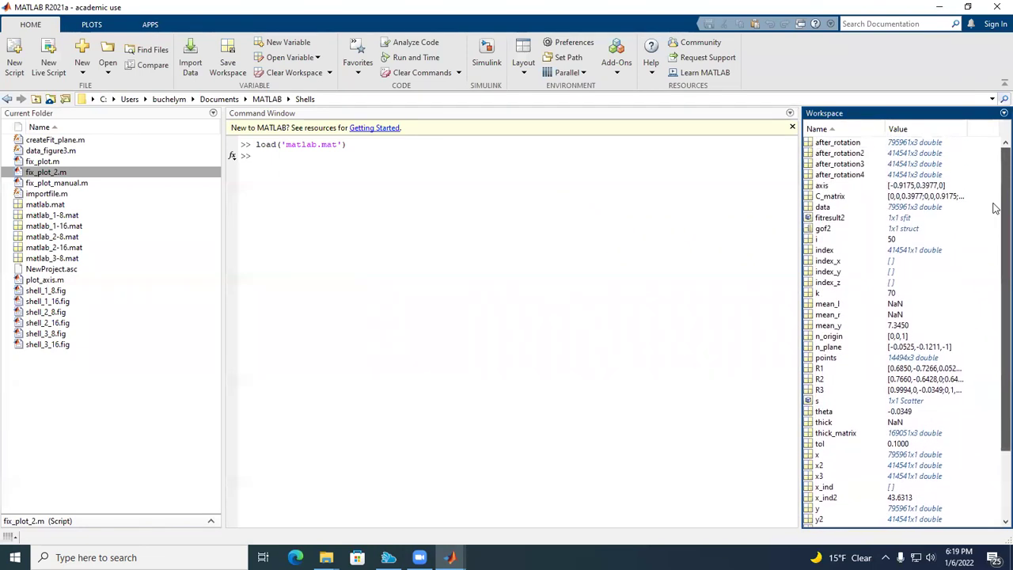
Save only the workspace variables data and thick_matrix together as the MAT-file matlab_3-16 in the Shells folder.
{"action": "left_click", "coordinate": [806, 207]}
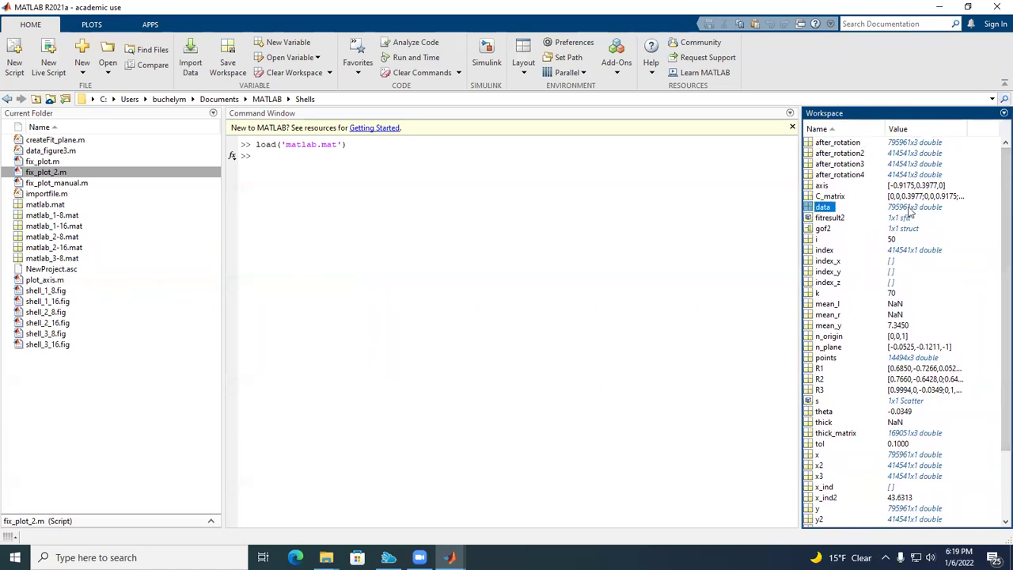
{"action": "scroll", "coordinate": [995, 220], "scroll_direction": "down", "scroll_amount": 3}
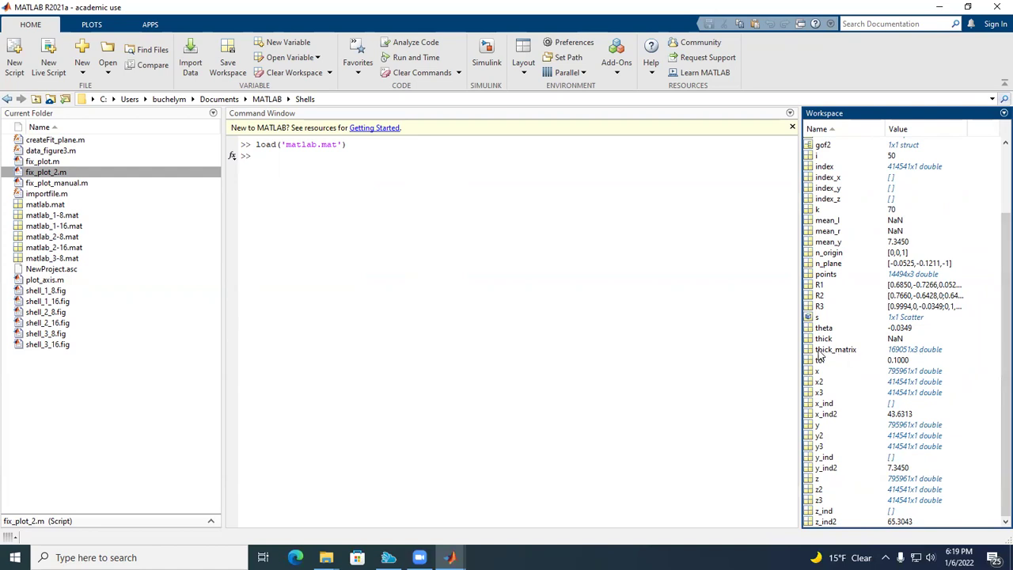
{"action": "scroll", "coordinate": [995, 352], "scroll_direction": "up", "scroll_amount": 3}
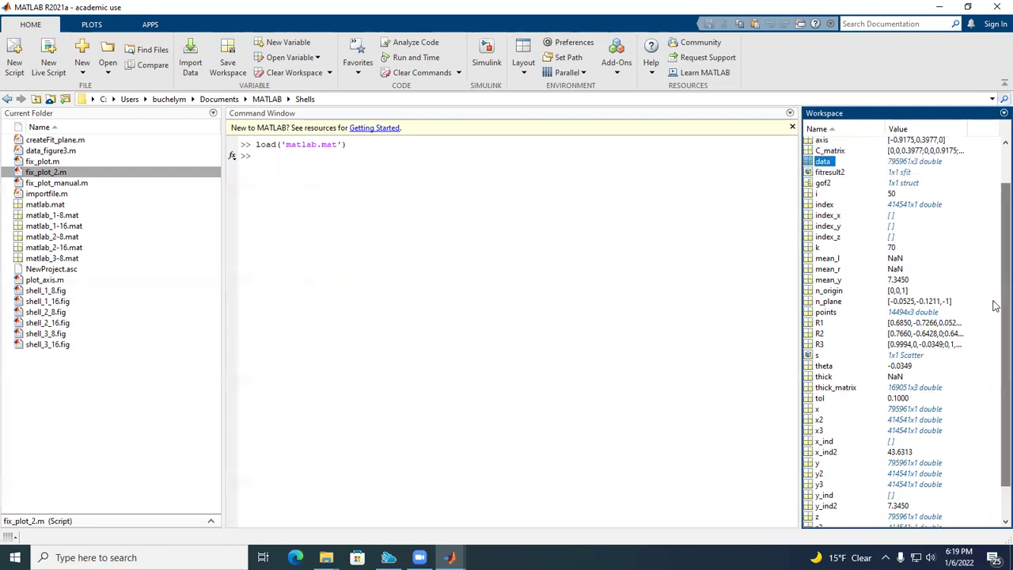
{"action": "scroll", "coordinate": [995, 287], "scroll_direction": "down", "scroll_amount": 3}
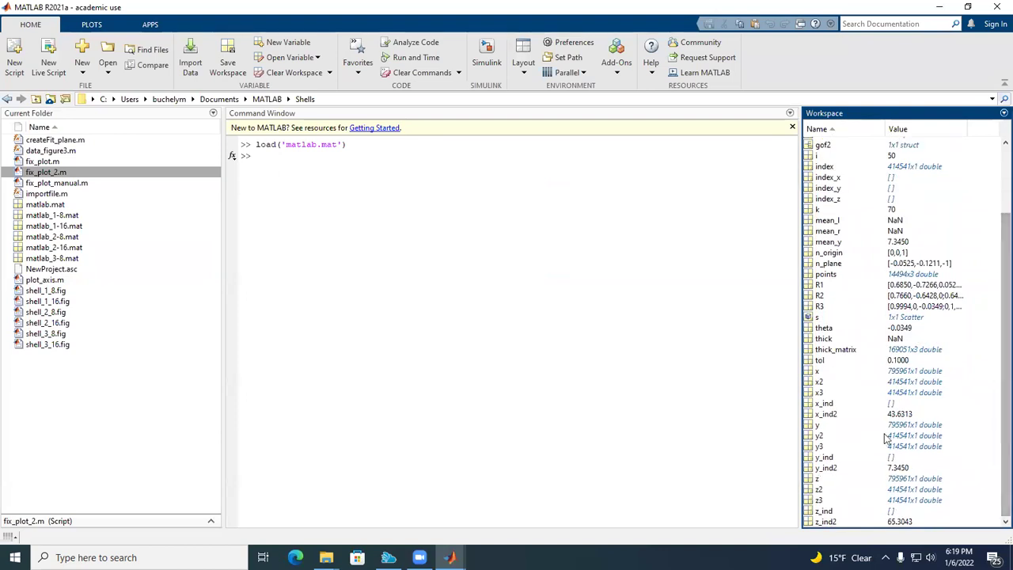
{"action": "left_click", "coordinate": [829, 350], "text": "ctrl"}
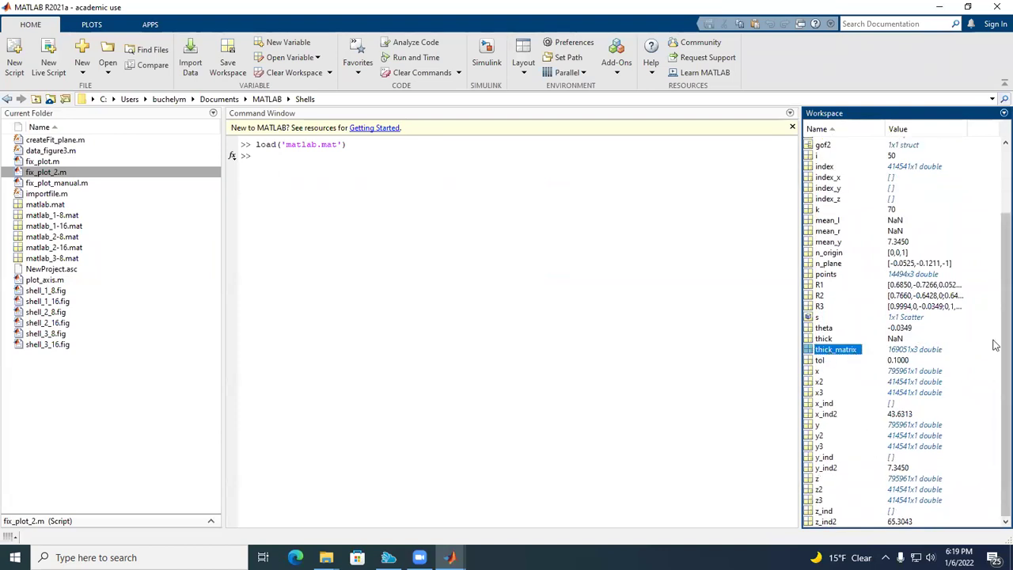
{"action": "scroll", "coordinate": [995, 283], "scroll_direction": "up", "scroll_amount": 3}
{"action": "right_click", "coordinate": [820, 210]}
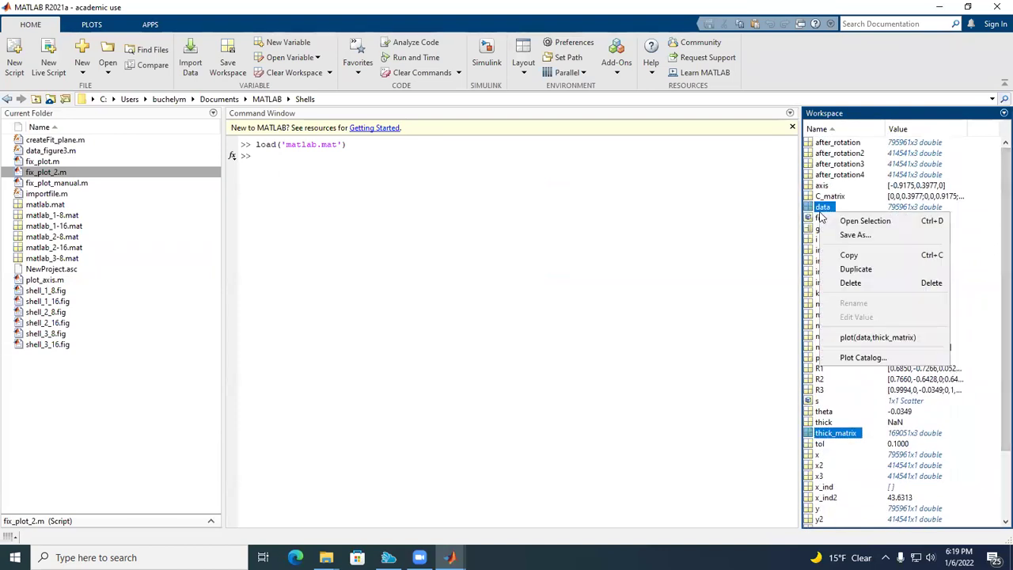
{"action": "left_click", "coordinate": [855, 235]}
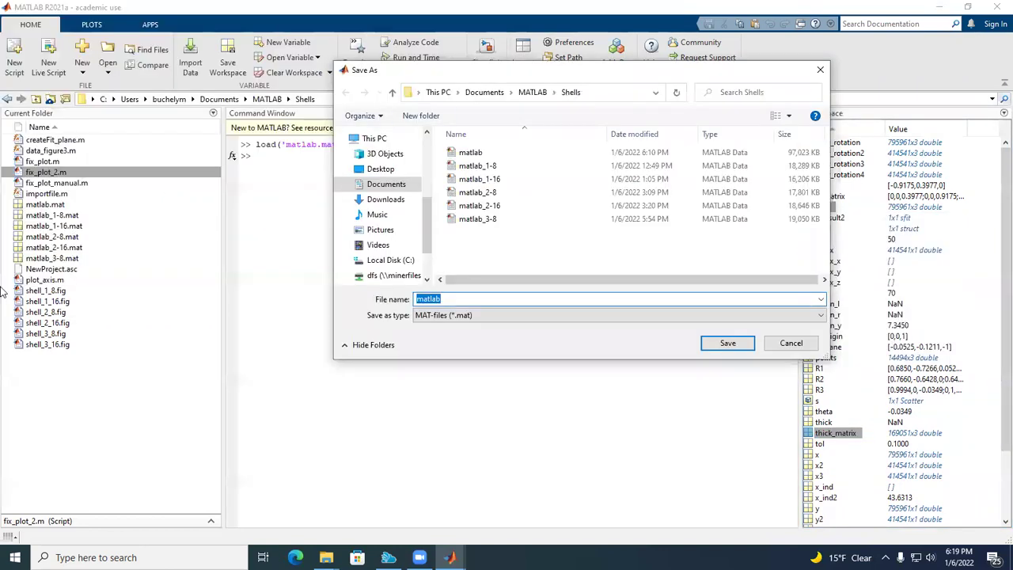
{"action": "double_click", "coordinate": [474, 218]}
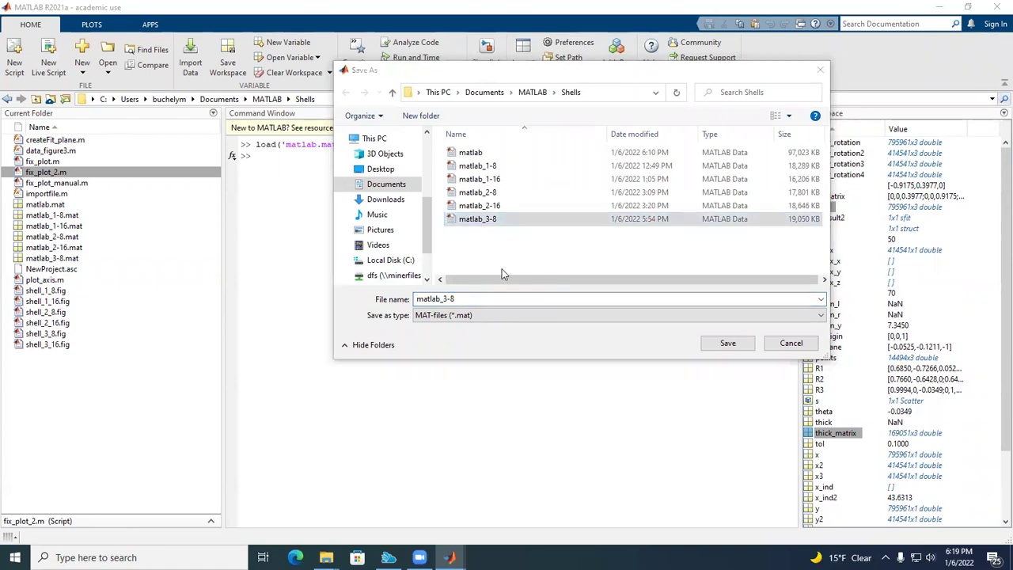
{"action": "left_click", "coordinate": [472, 299]}
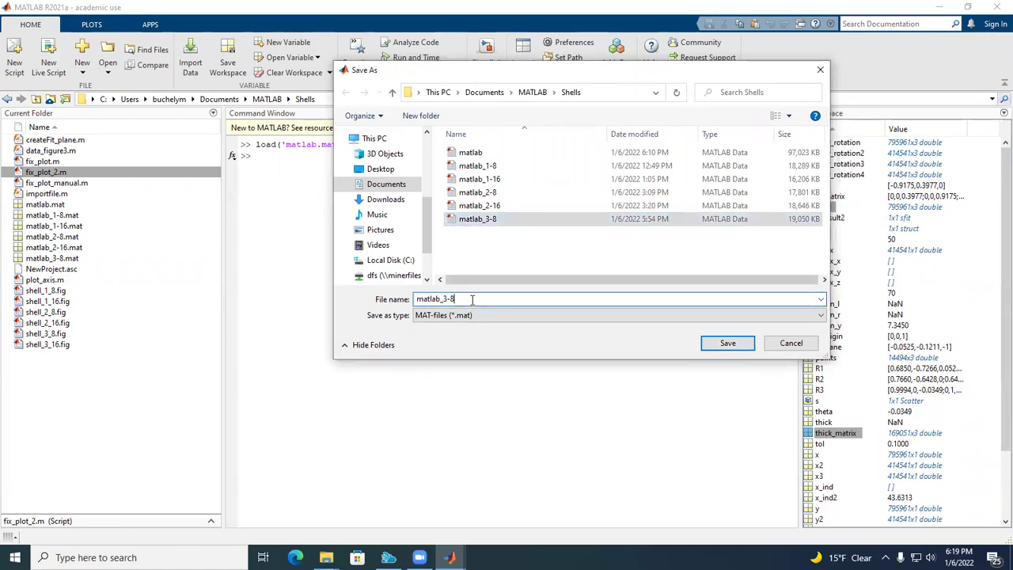
{"action": "key", "text": "BackSpace"}
{"action": "type", "text": "16"}
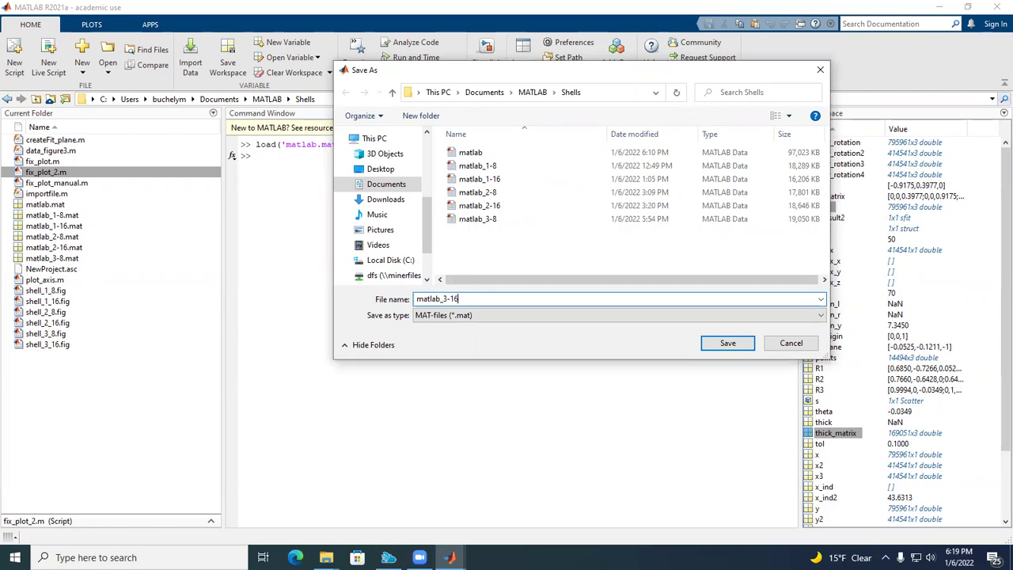
{"action": "left_click", "coordinate": [728, 342]}
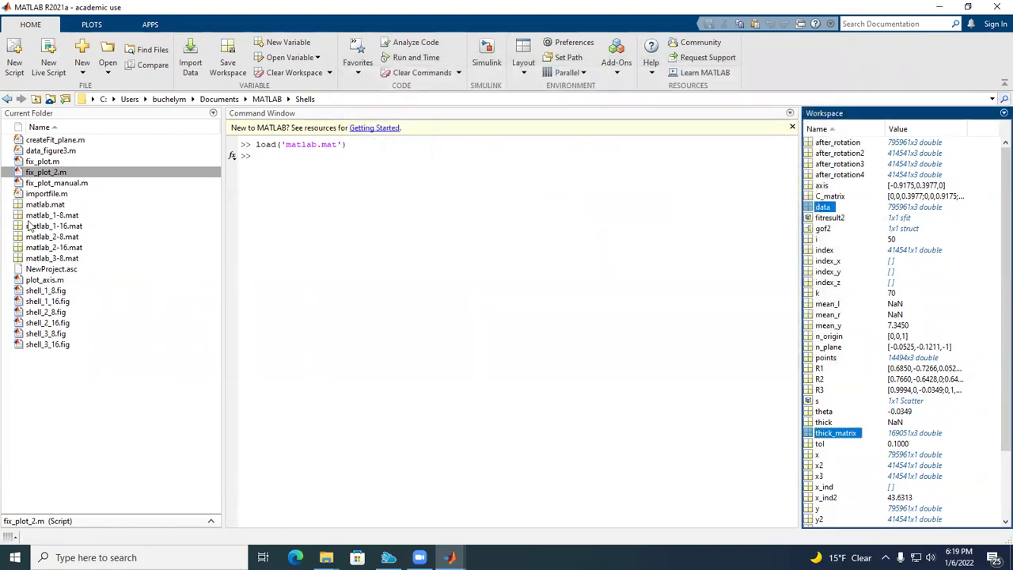
Preview the variables stored in matlab_3-16.mat in the current folder's file details.
{"action": "left_click", "coordinate": [63, 269]}
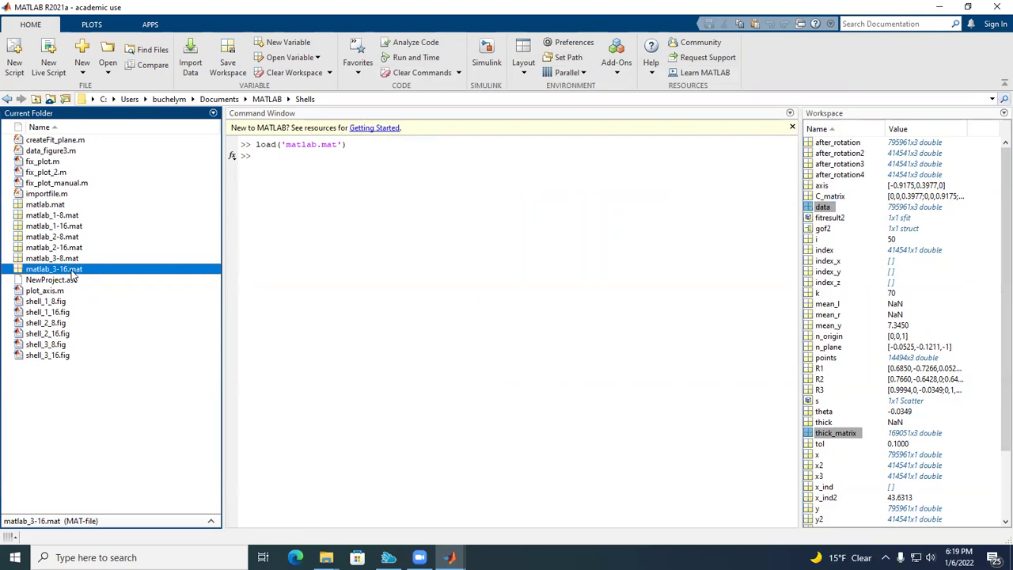
{"action": "left_click", "coordinate": [122, 519]}
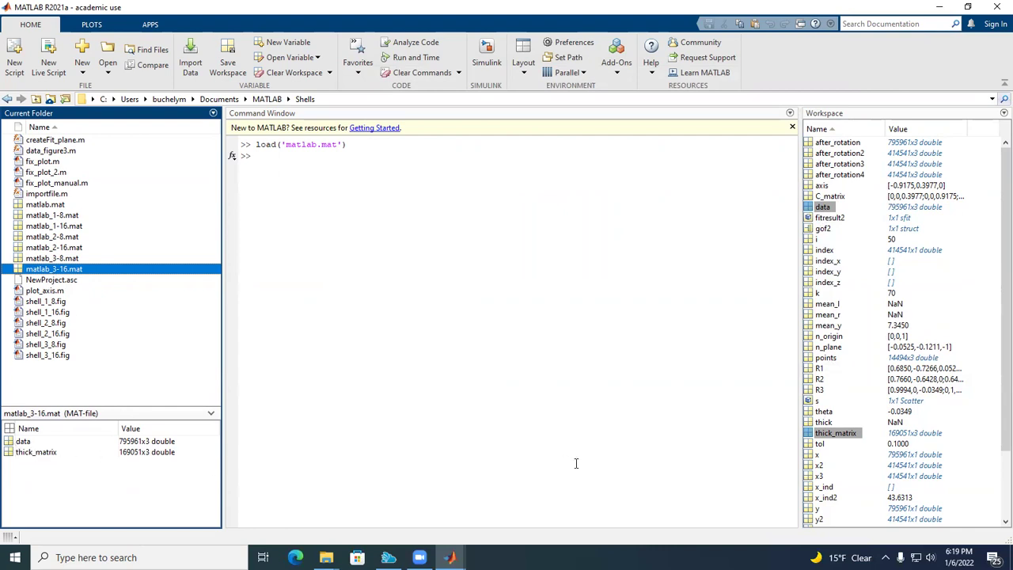
Clear the Command Window with clc and remove all workspace variables with clear all.
{"action": "left_click", "coordinate": [277, 152]}
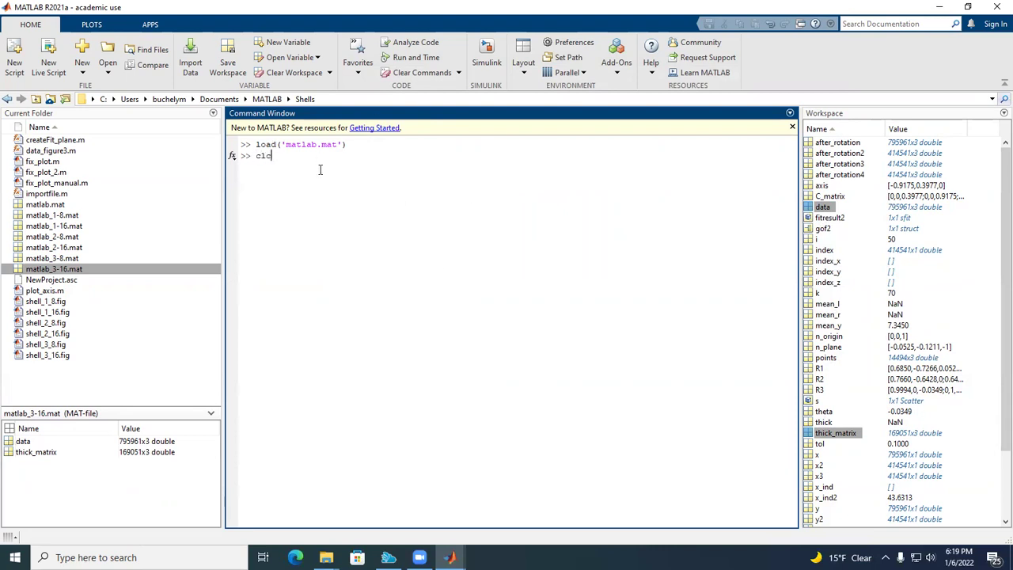
{"action": "key", "text": "Return"}
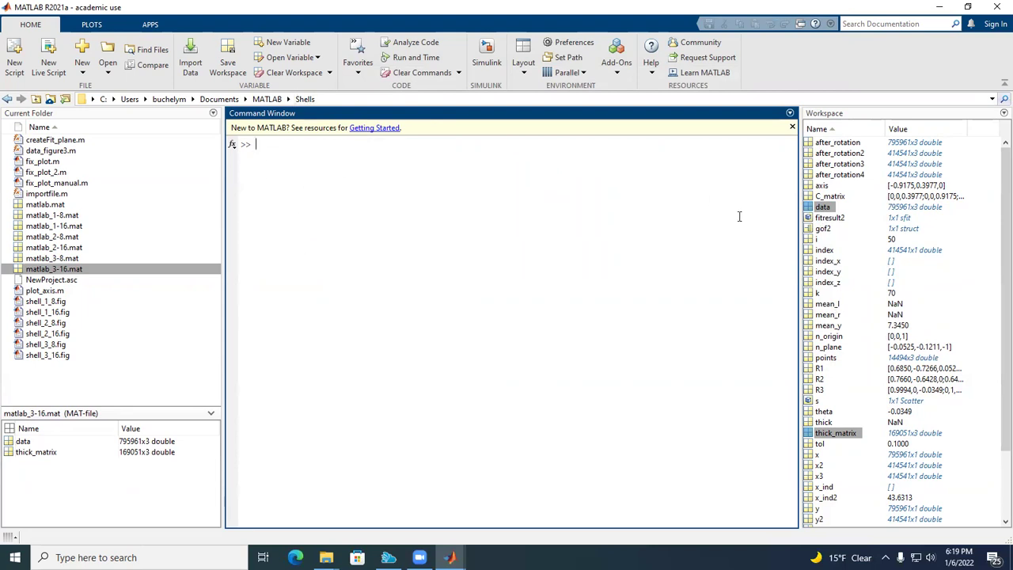
{"action": "left_click", "coordinate": [997, 294]}
{"action": "scroll", "coordinate": [910, 143], "scroll_direction": "up", "scroll_amount": 3}
{"action": "left_click", "coordinate": [353, 155]}
{"action": "type", "text": "crea"}
{"action": "key", "text": "BackSpace"}
{"action": "key", "text": "BackSpace"}
{"action": "key", "text": "BackSpace"}
{"action": "type", "text": "lear all"}
{"action": "key", "text": "Return"}
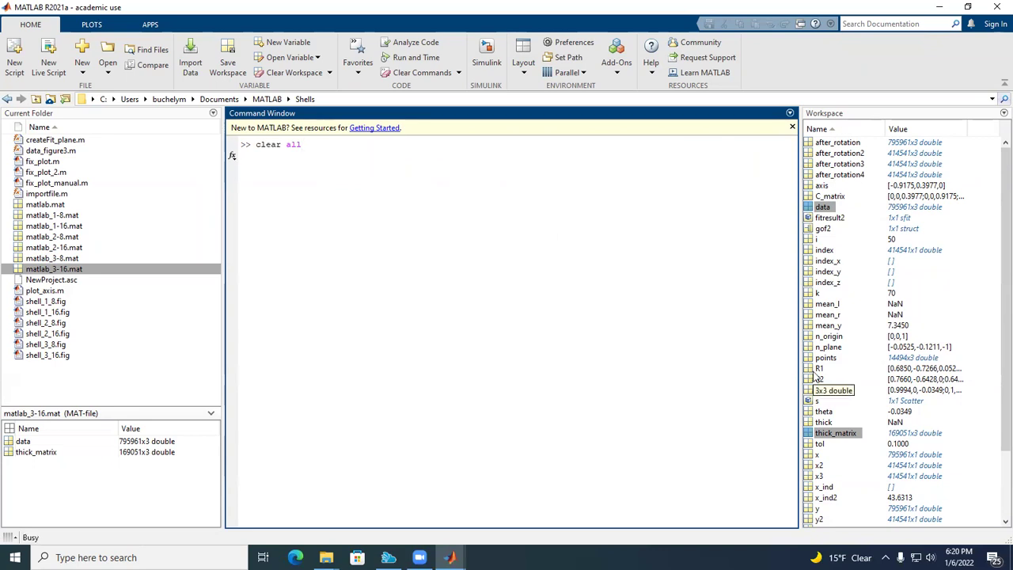